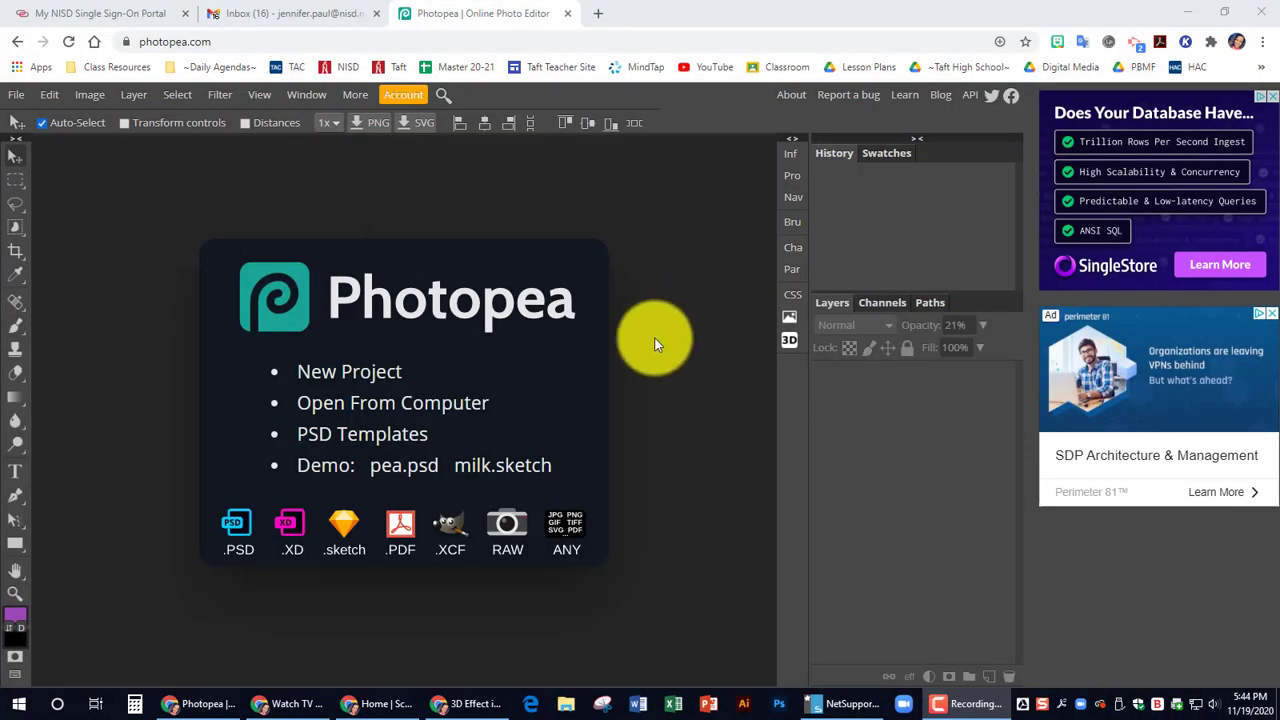
Step: Open IMG_2324.jpg from the photo folder on the Desktop
left_click(462, 404)
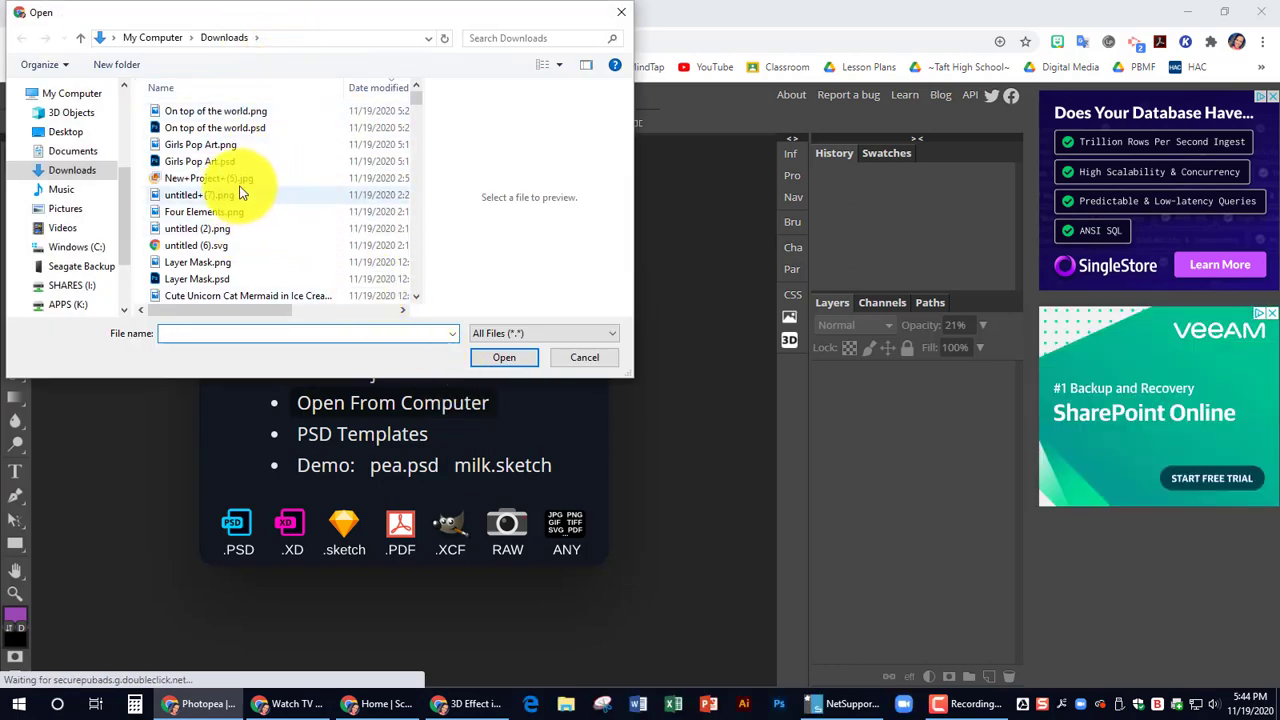
left_click(68, 131)
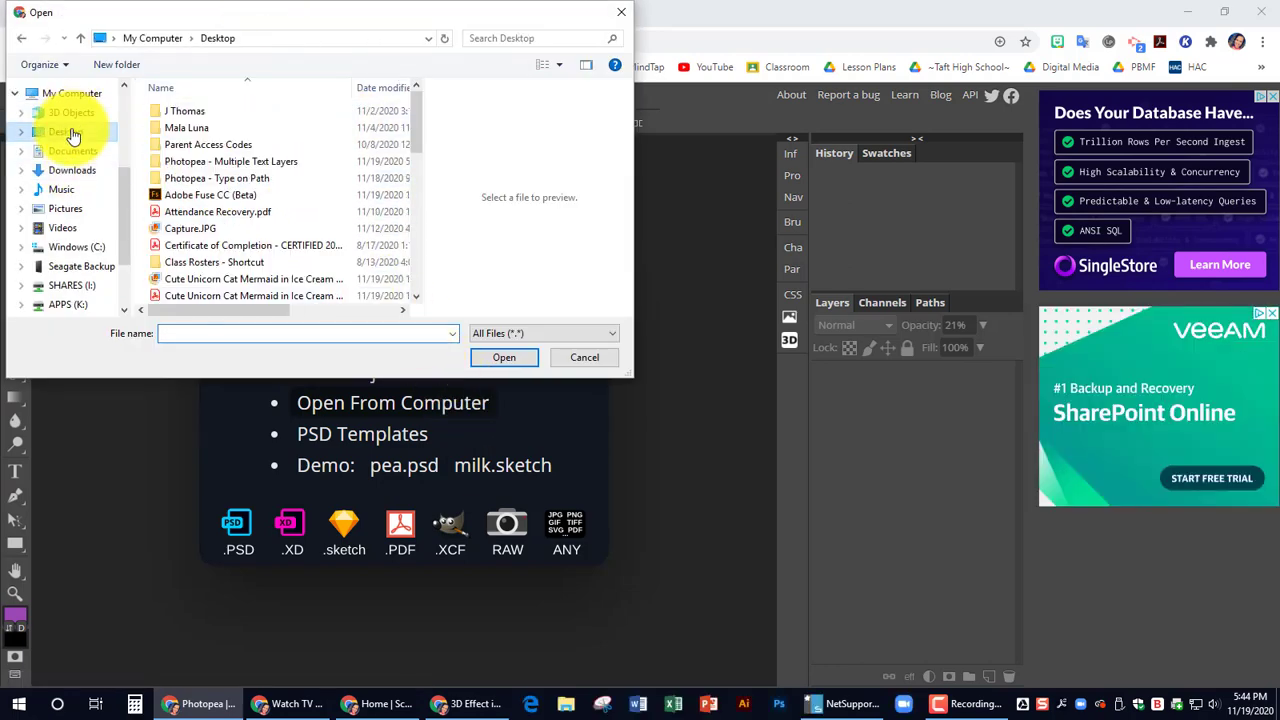
double_click(208, 128)
left_click(176, 128)
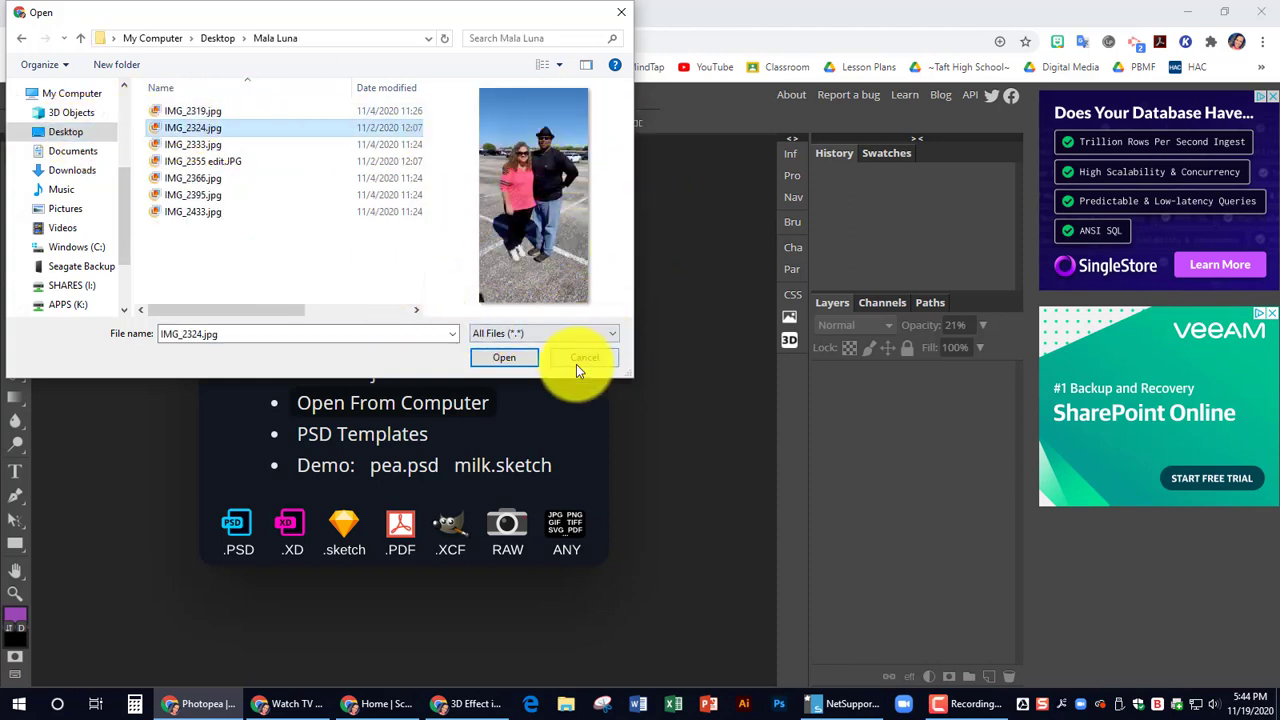
left_click(524, 361)
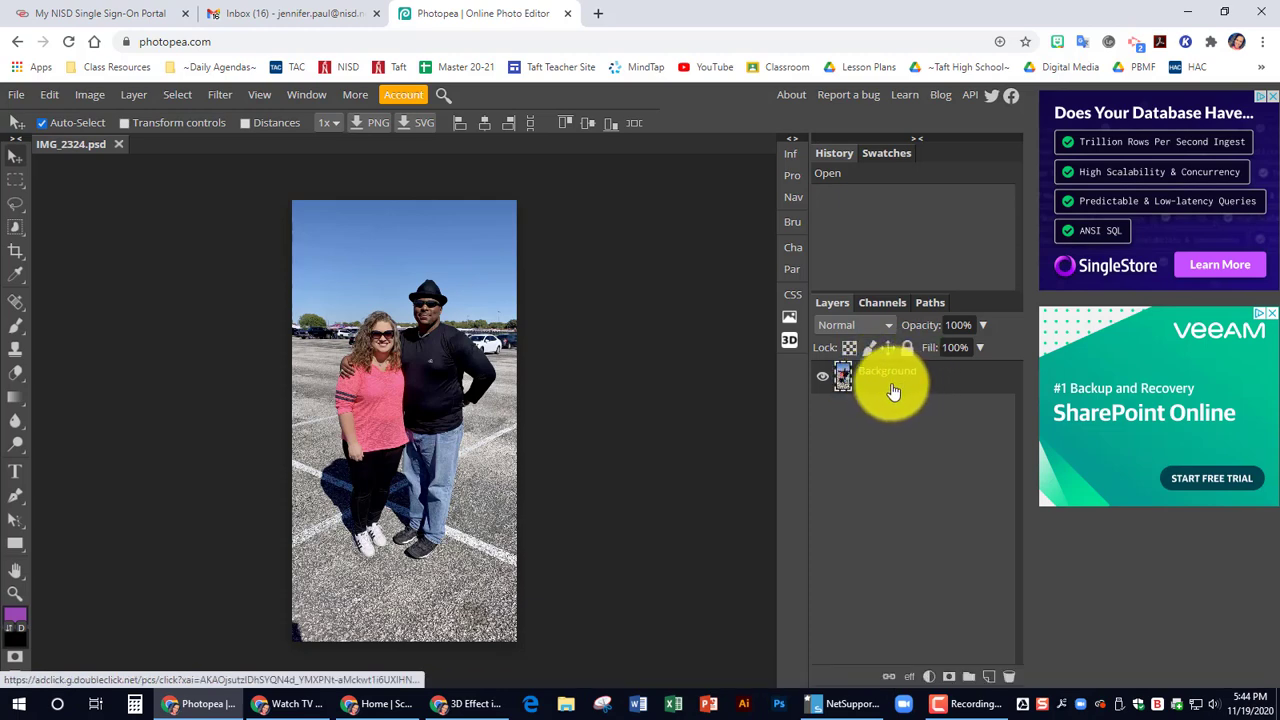
Step: Duplicate the Background layer and name the copy 'flat'
key("ctrl+j")
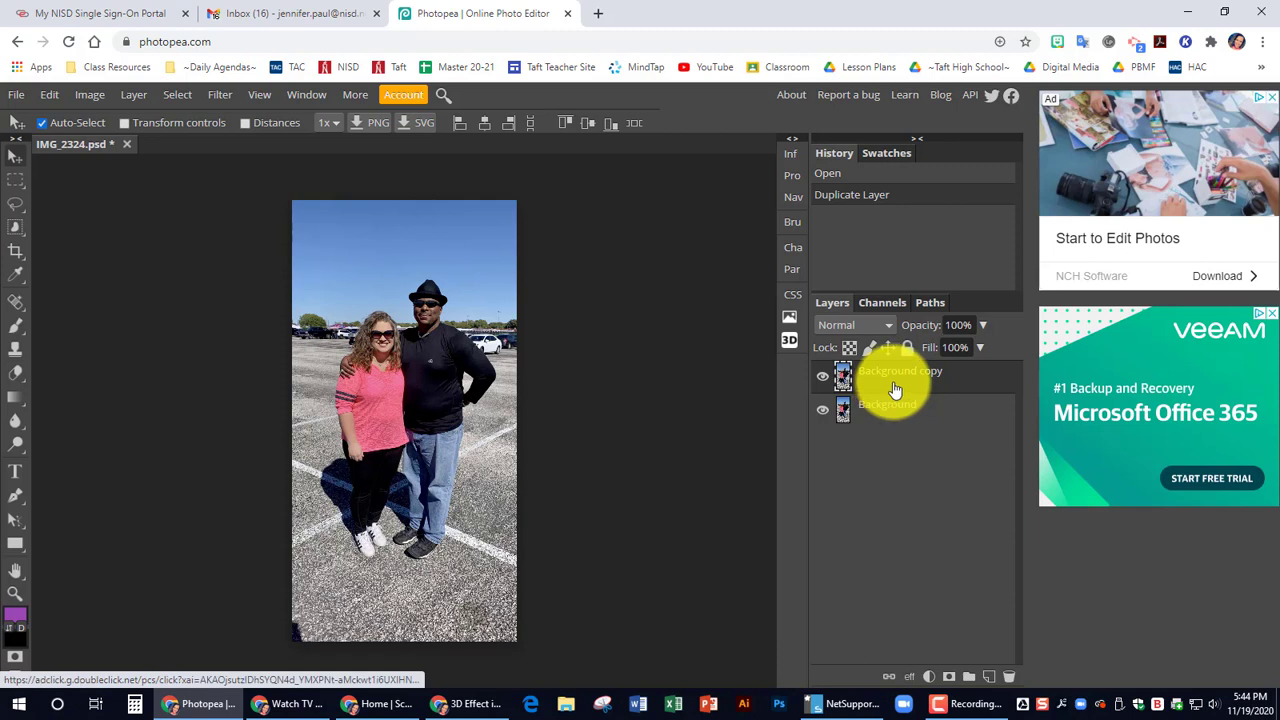
double_click(896, 380)
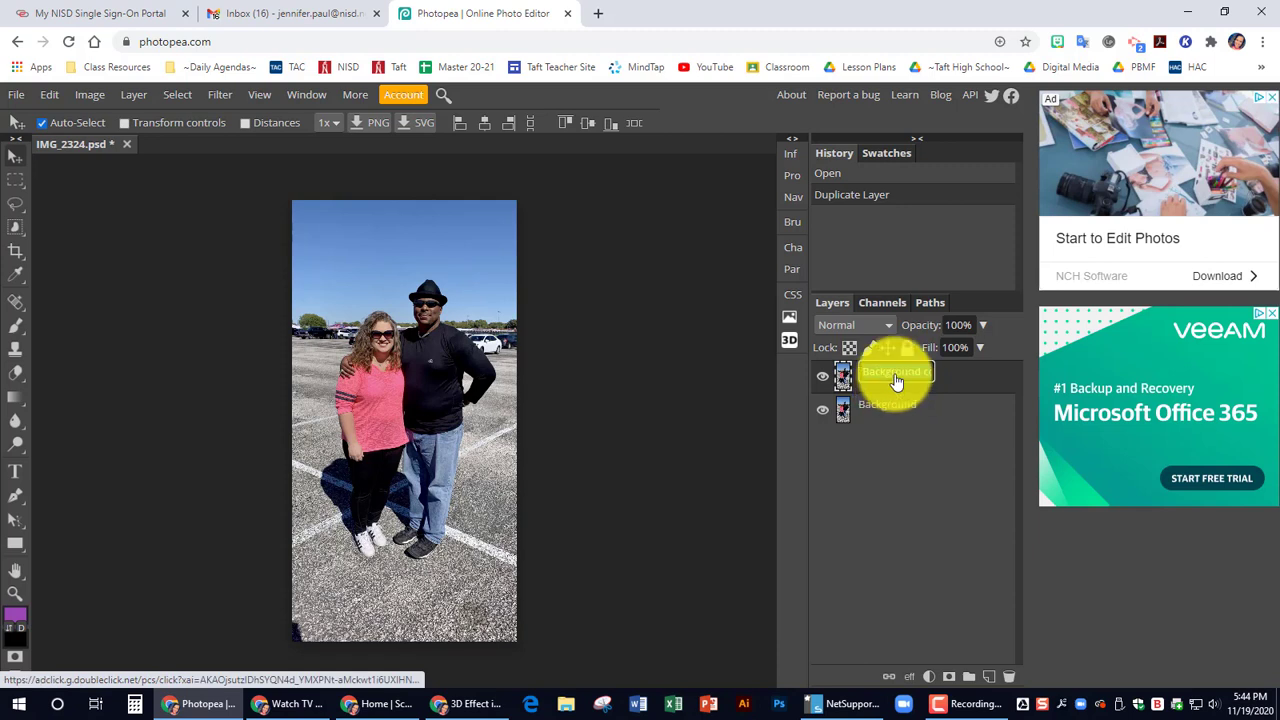
type("H")
type("at")
key("Return")
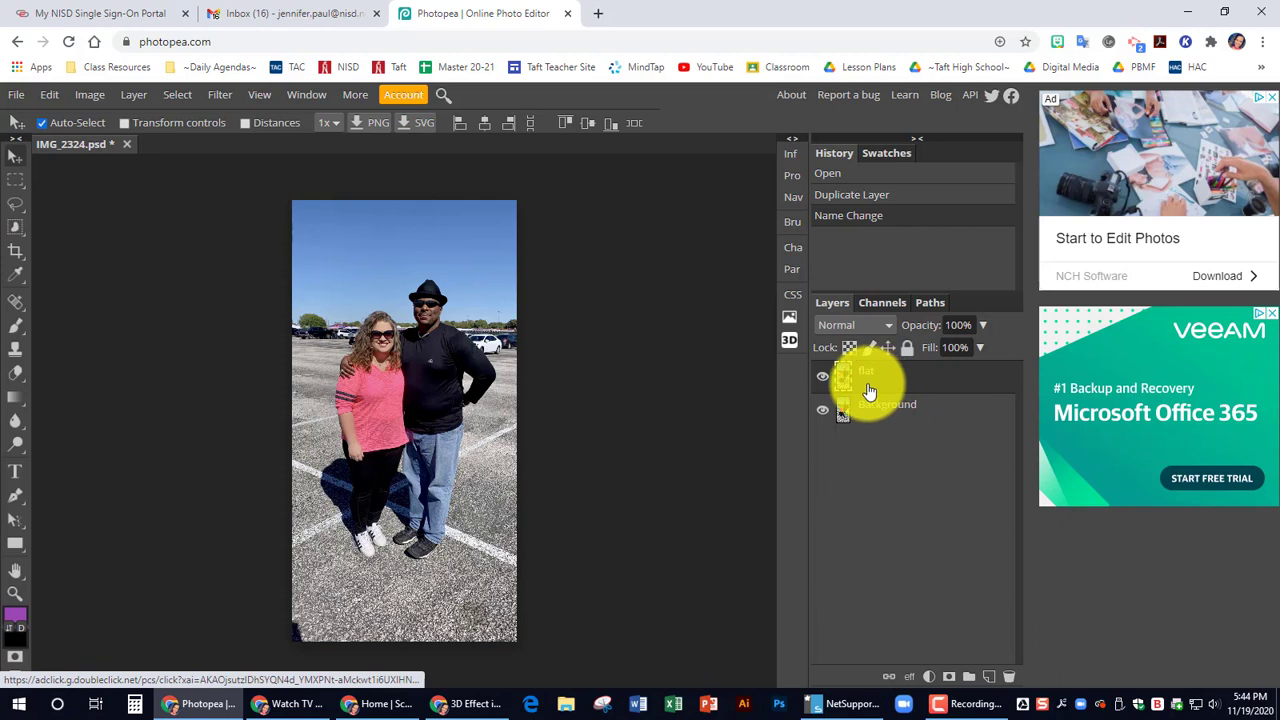
Step: Duplicate it again as 'pop up', then make Background the active layer
key("ctrl+j")
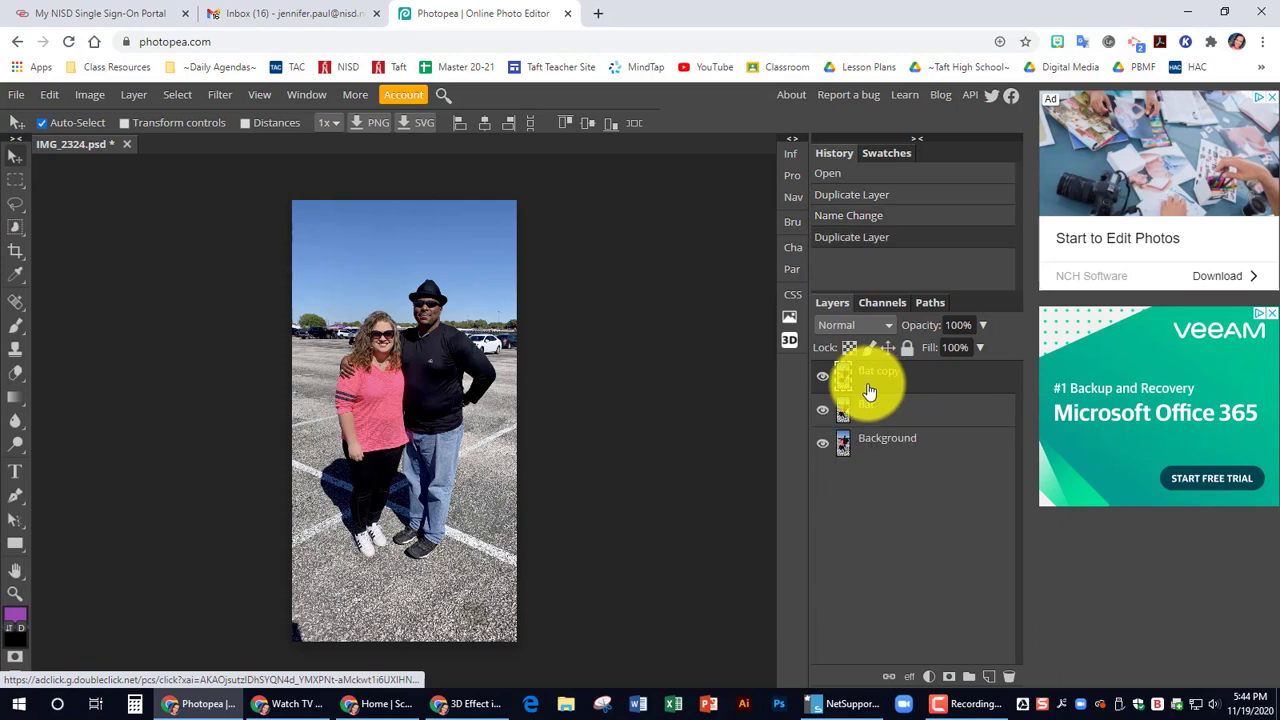
double_click(890, 378)
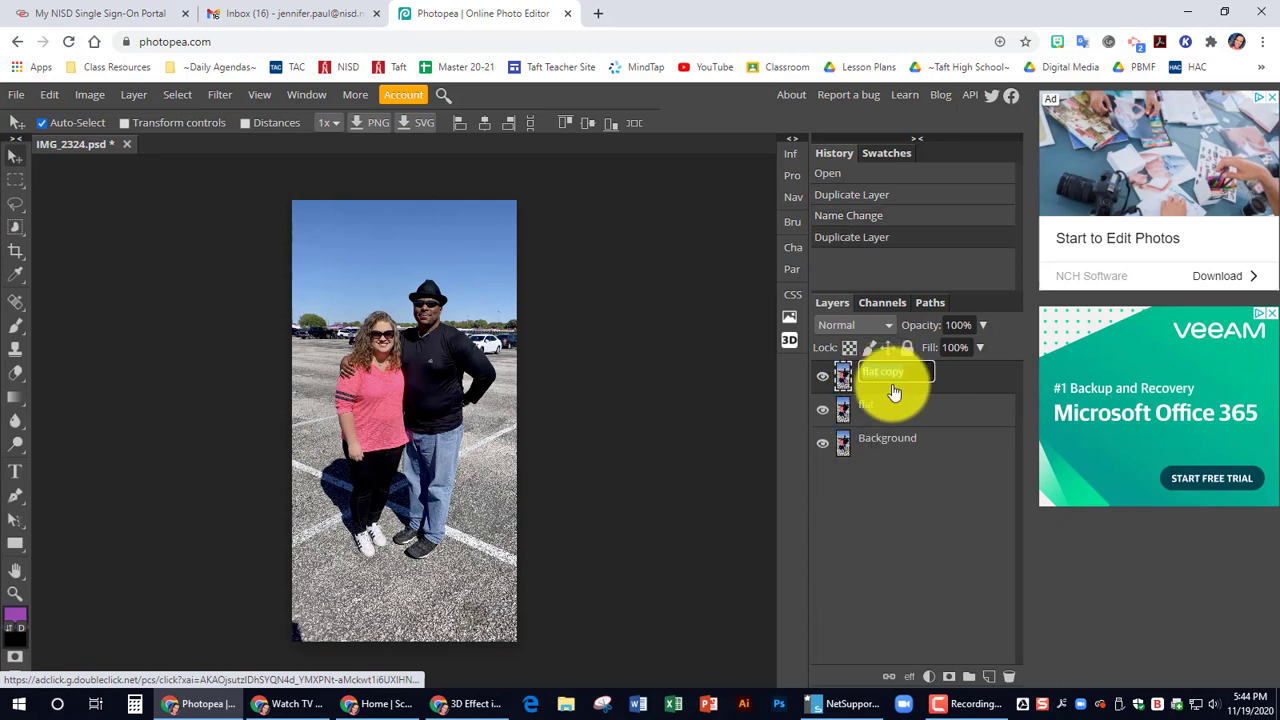
type("bo")
type("p up")
key("Return")
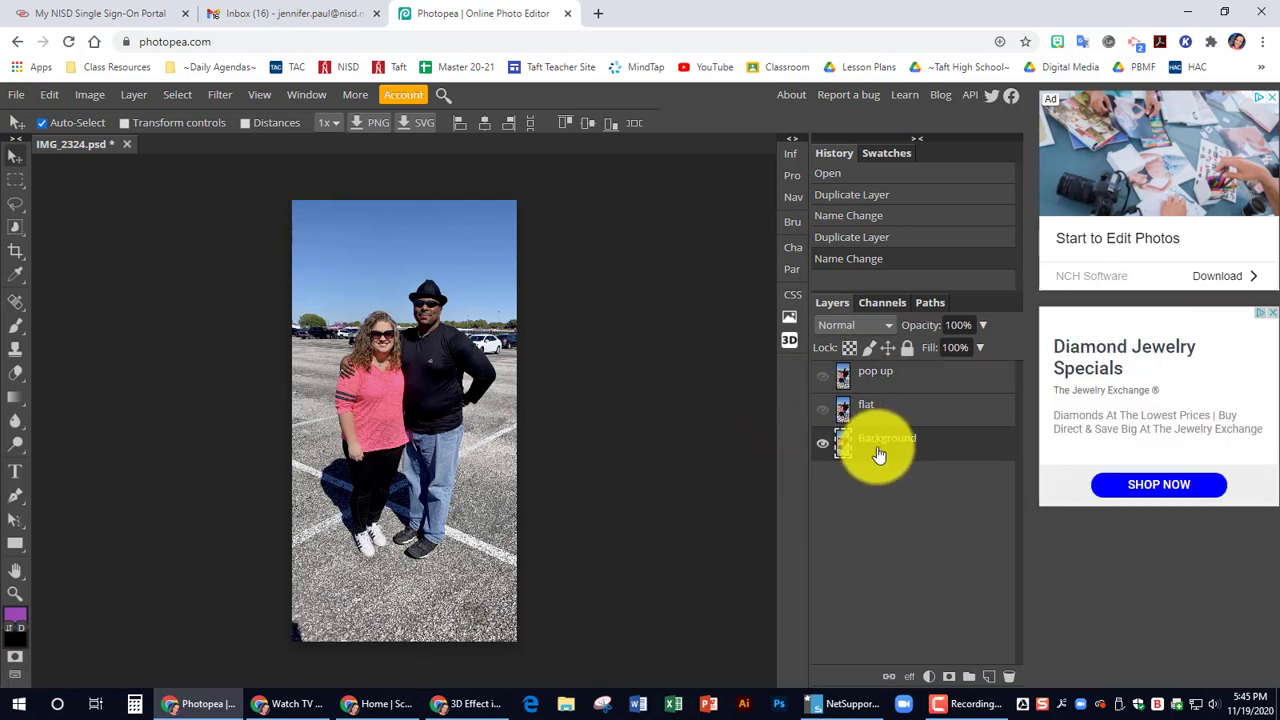
left_click(911, 454)
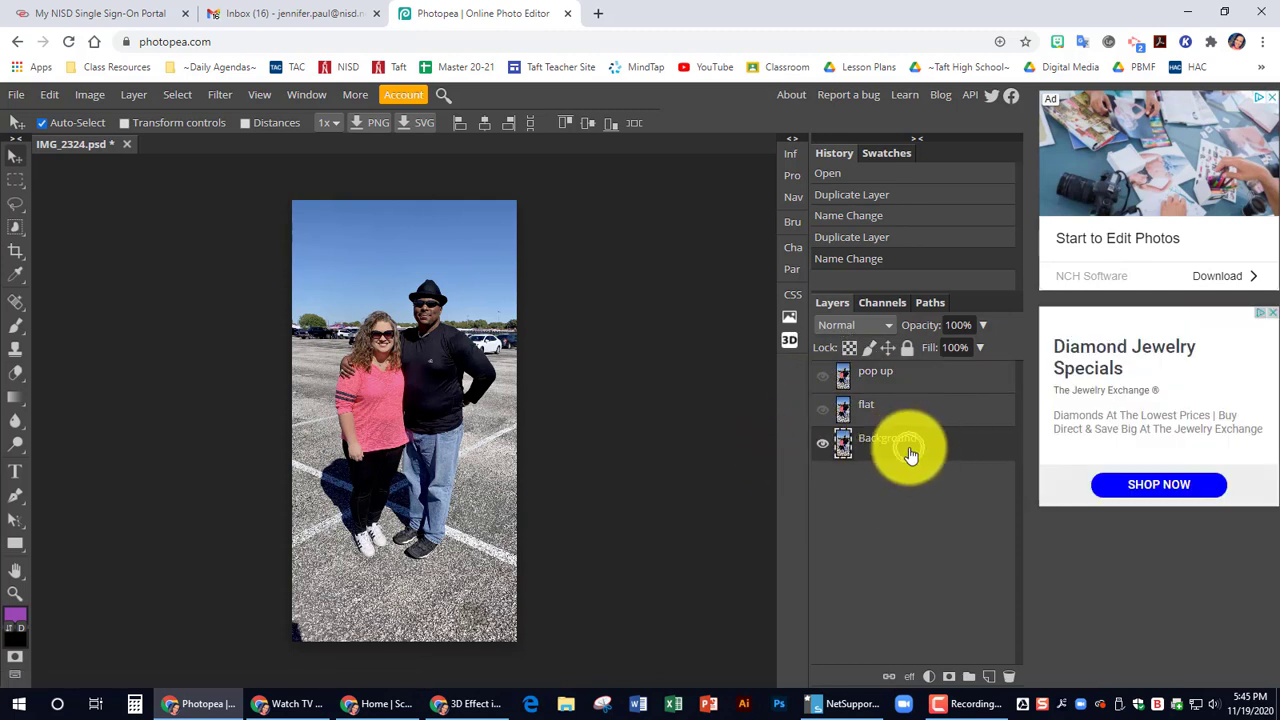
Step: Add a Gradient Fill layer with its dark end stop set to 929292
left_click(930, 678)
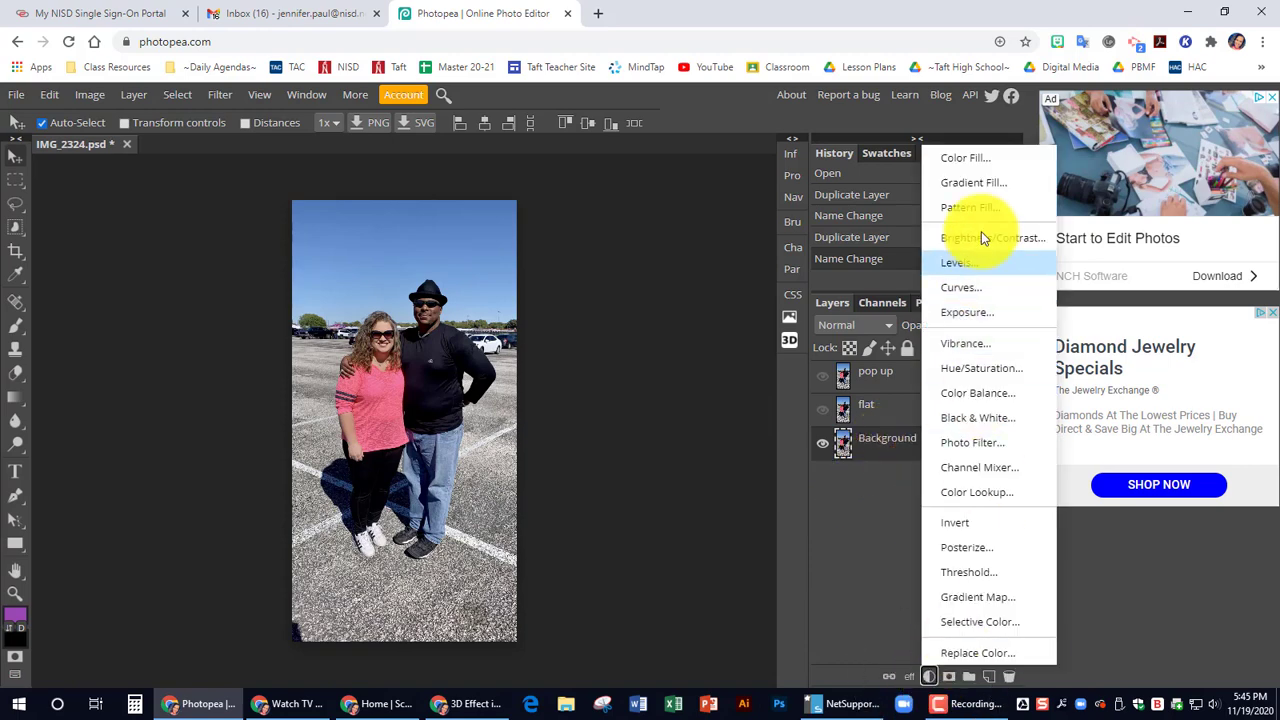
left_click(993, 190)
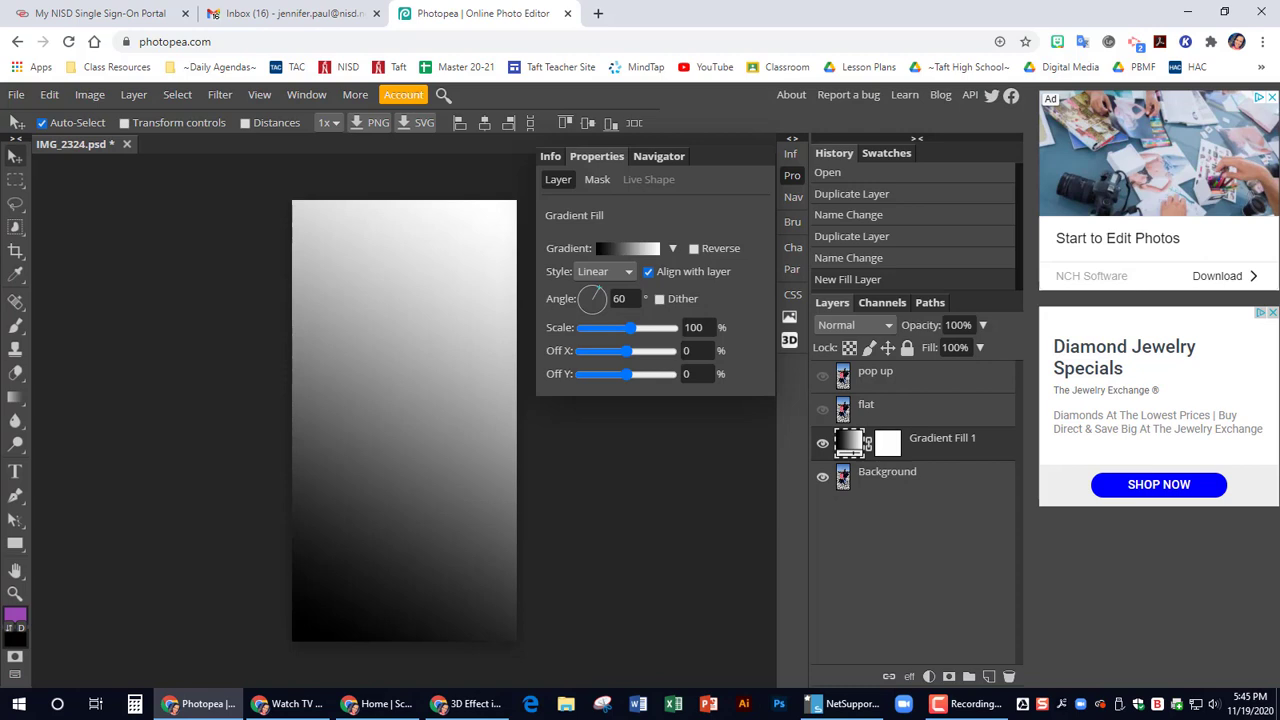
left_click(635, 248)
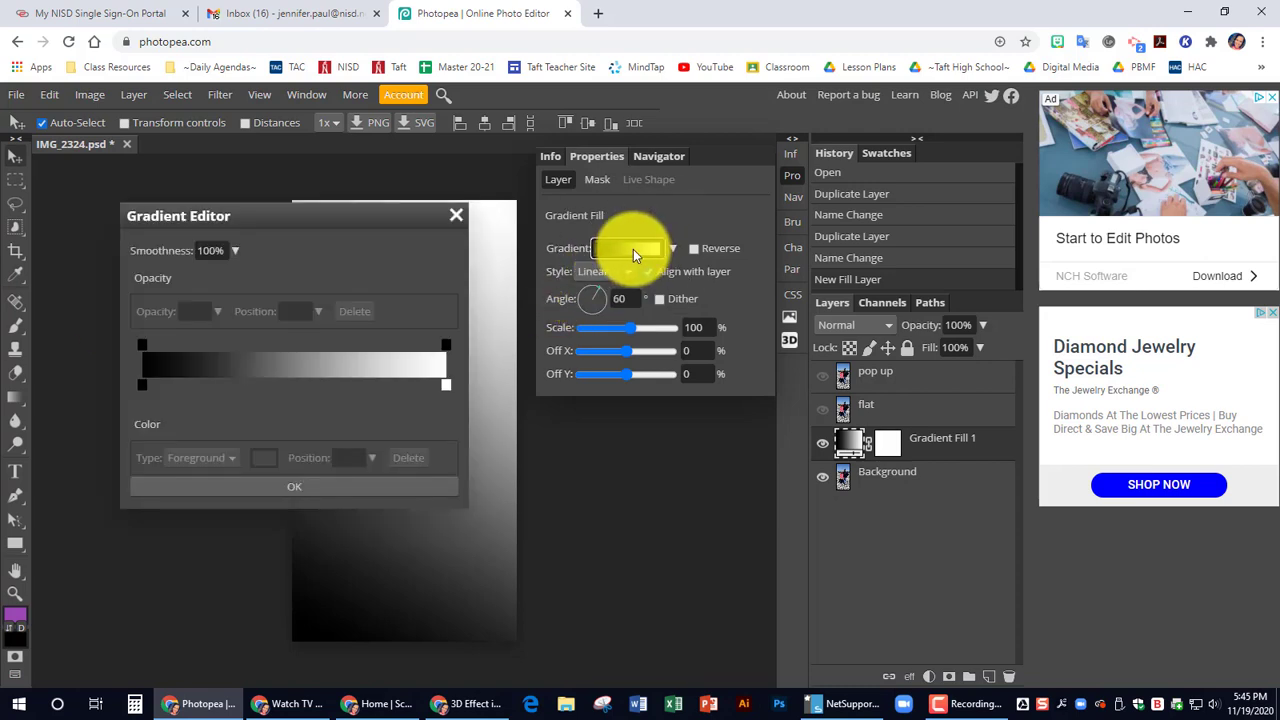
left_click(143, 385)
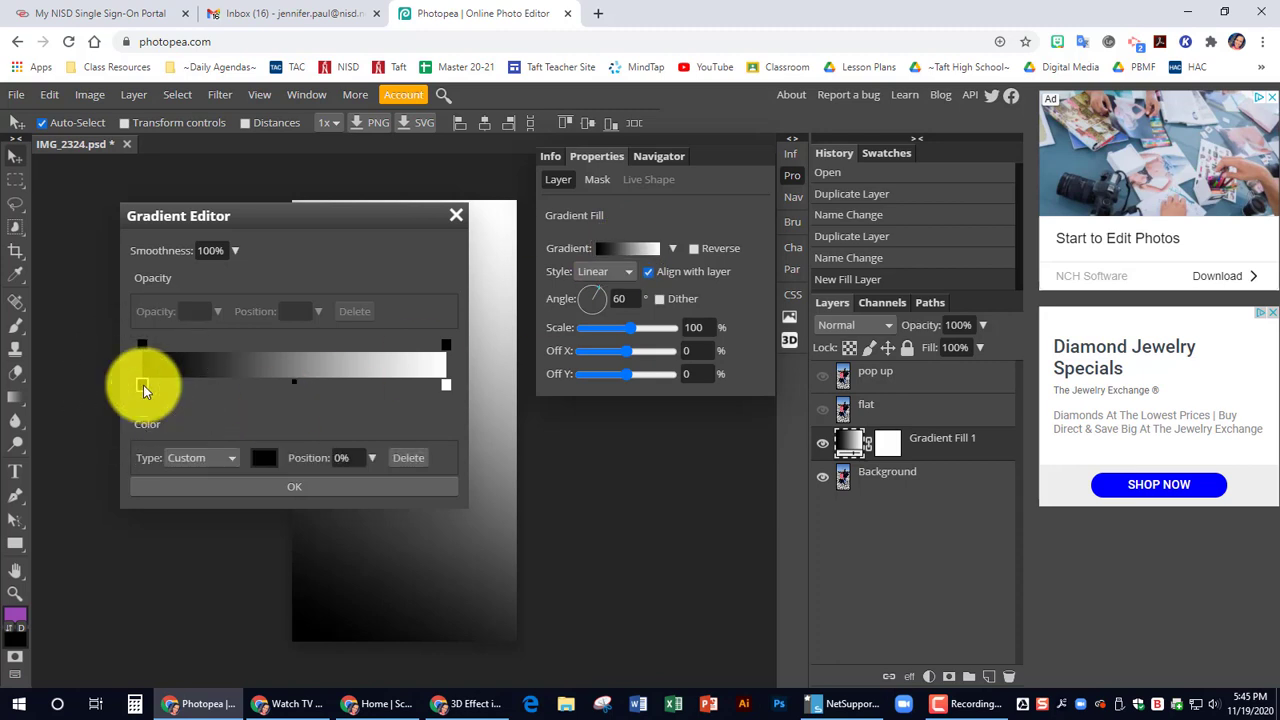
double_click(143, 385)
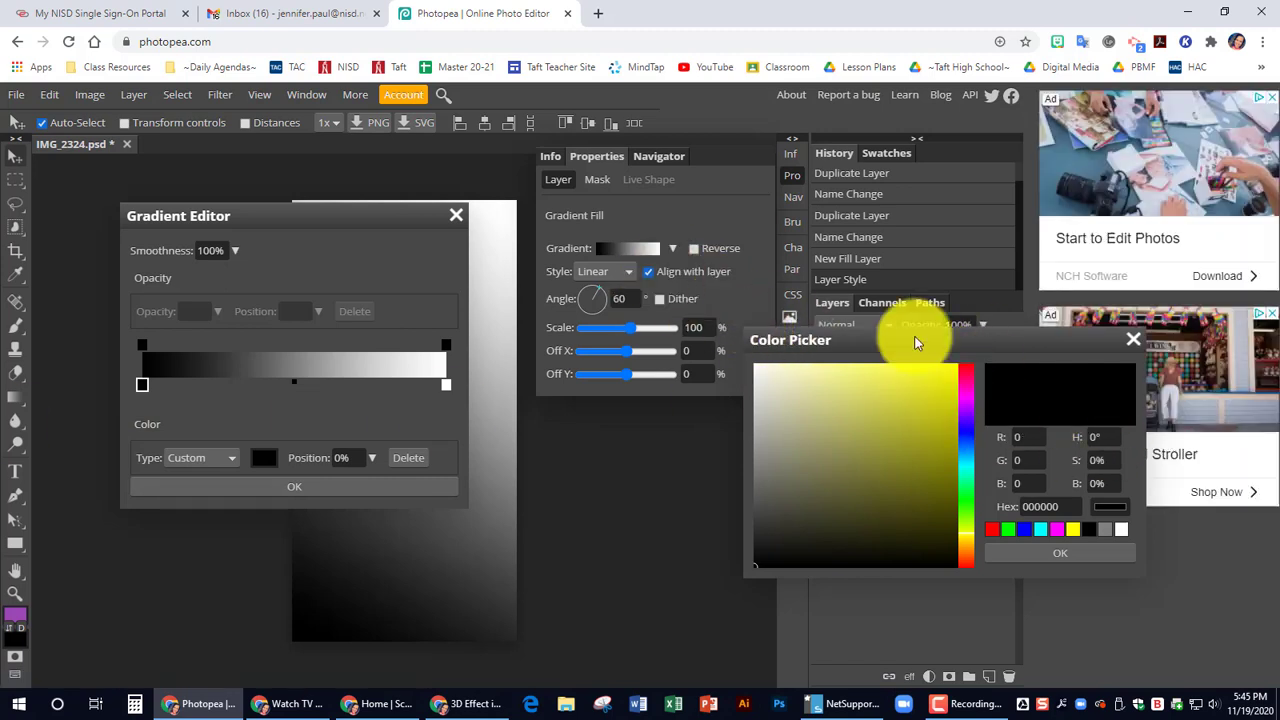
left_click(1040, 508)
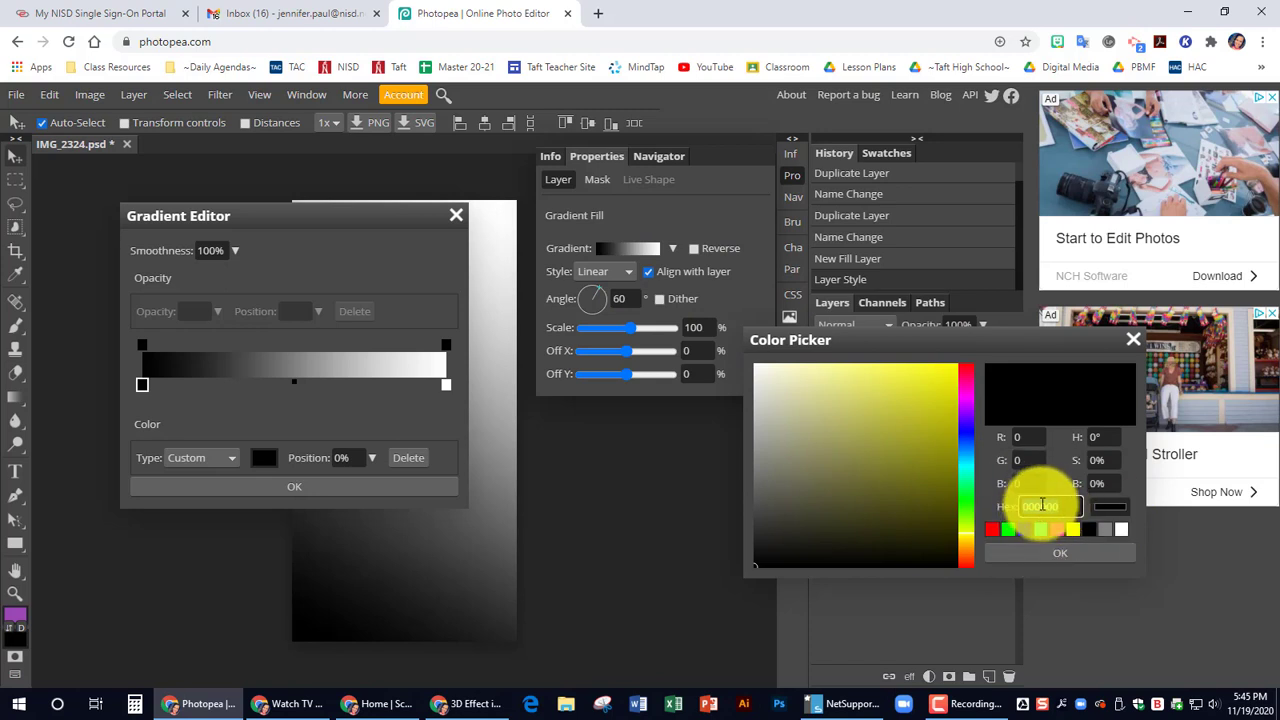
type("929292")
left_click(1040, 553)
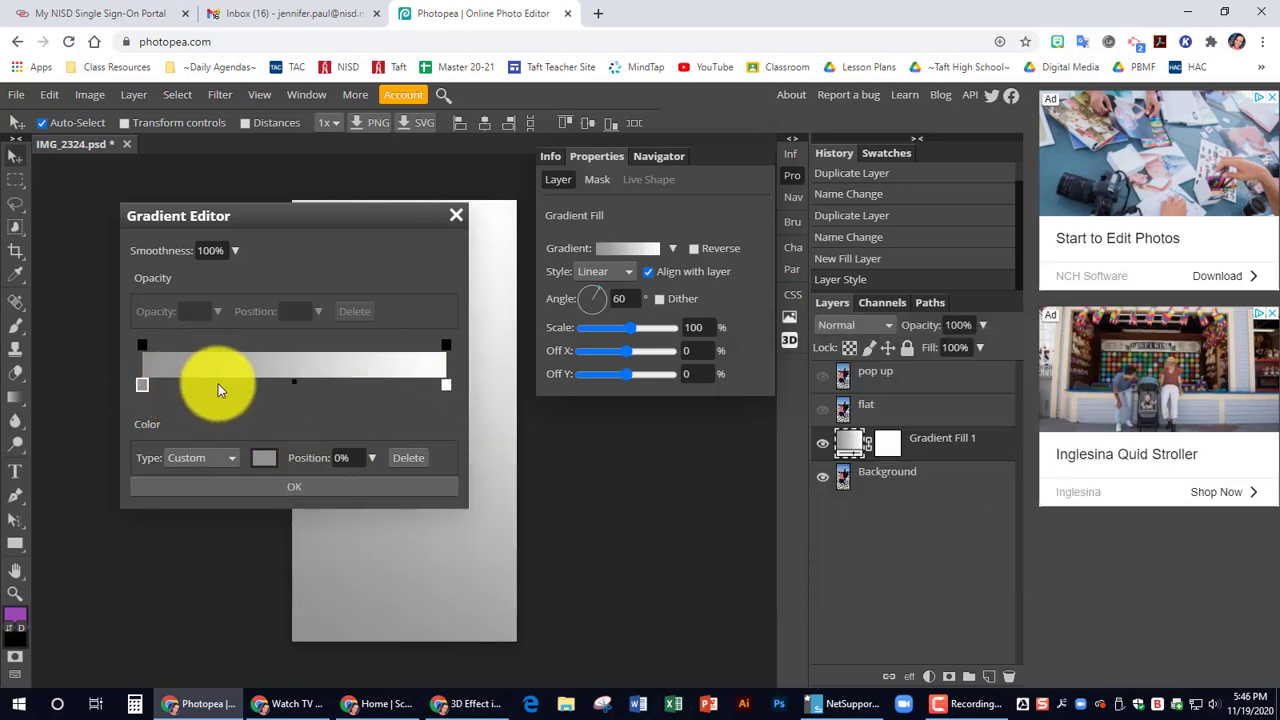
left_click(293, 485)
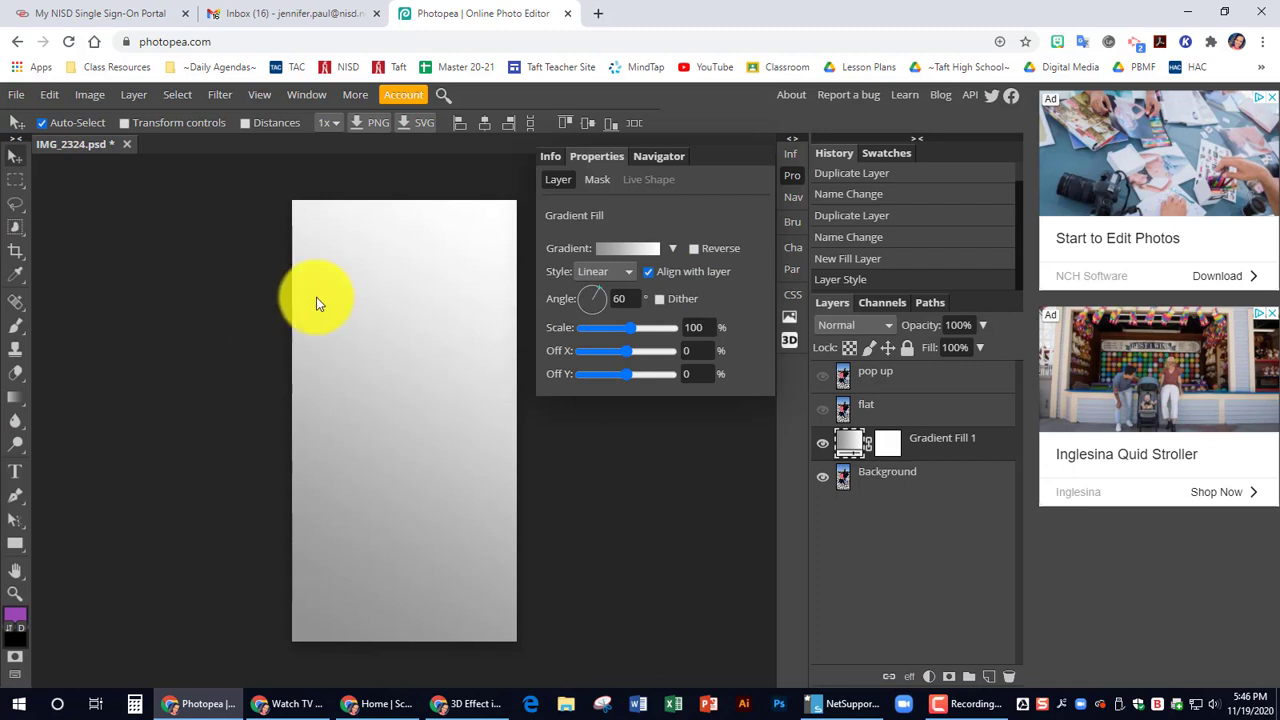
Step: Rotate the gradient angle to about -26° and close the Properties panel
left_click(603, 287)
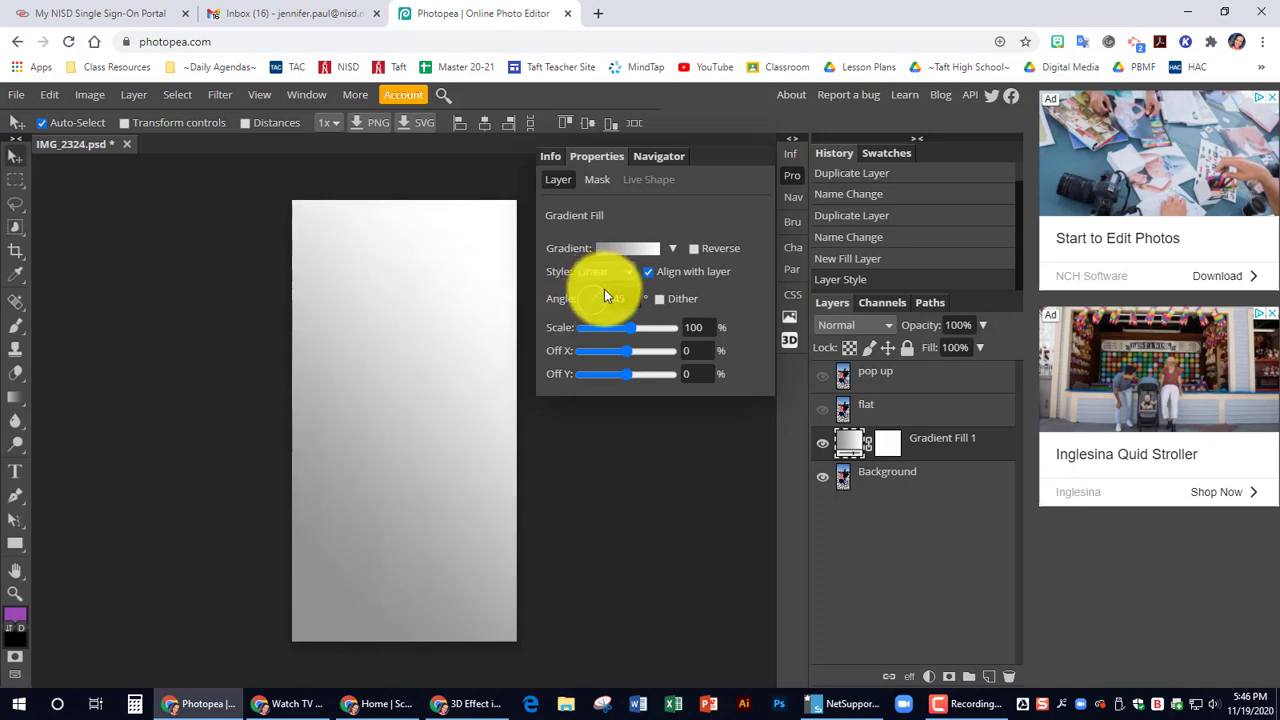
mouse_move(605, 290)
left_mouse_down()
mouse_move(578, 287)
mouse_move(608, 294)
mouse_move(607, 312)
mouse_move(605, 301)
mouse_move(573, 312)
mouse_move(606, 306)
left_mouse_up()
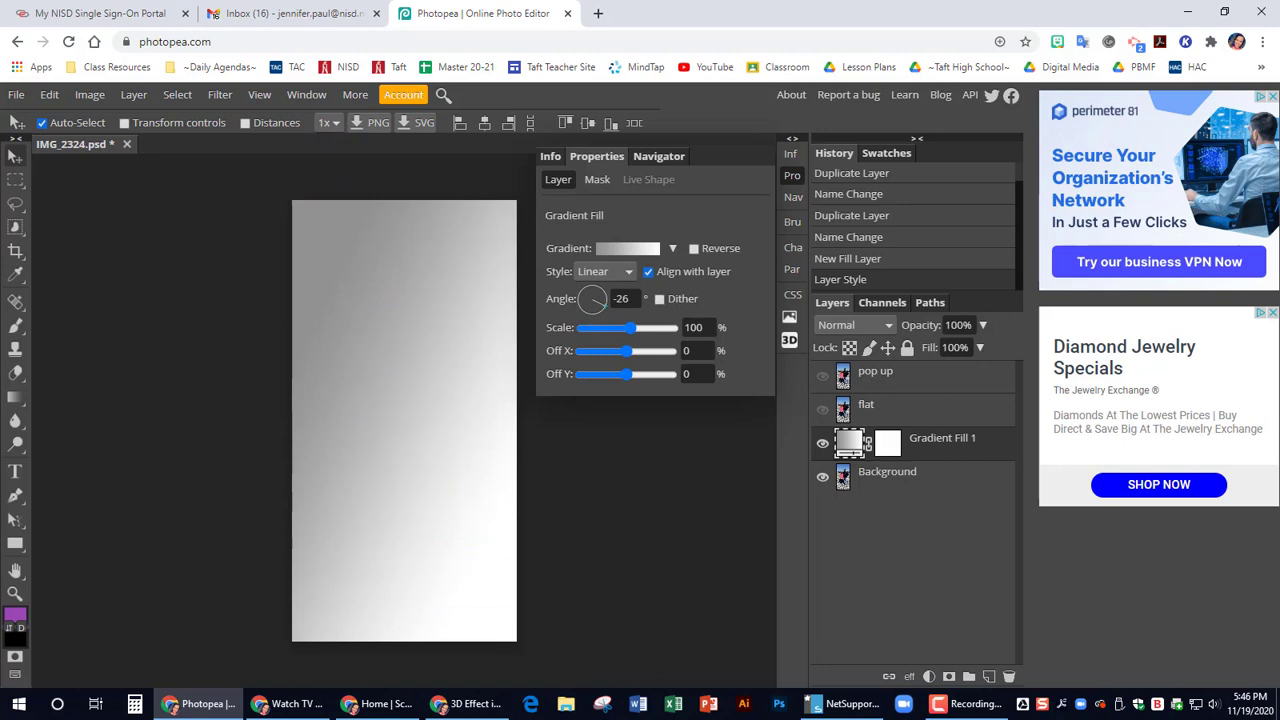
left_click(792, 175)
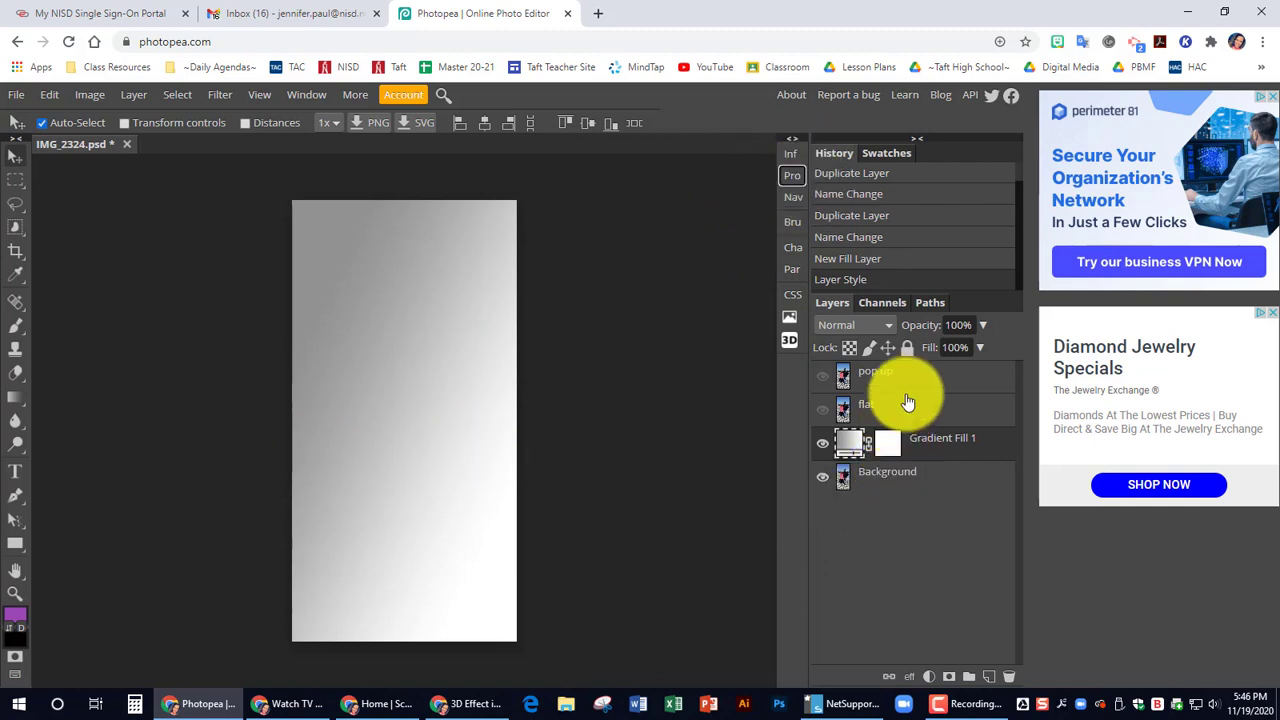
Step: Select and show the flat layer, then marquee the photo from the chests down
left_click(890, 416)
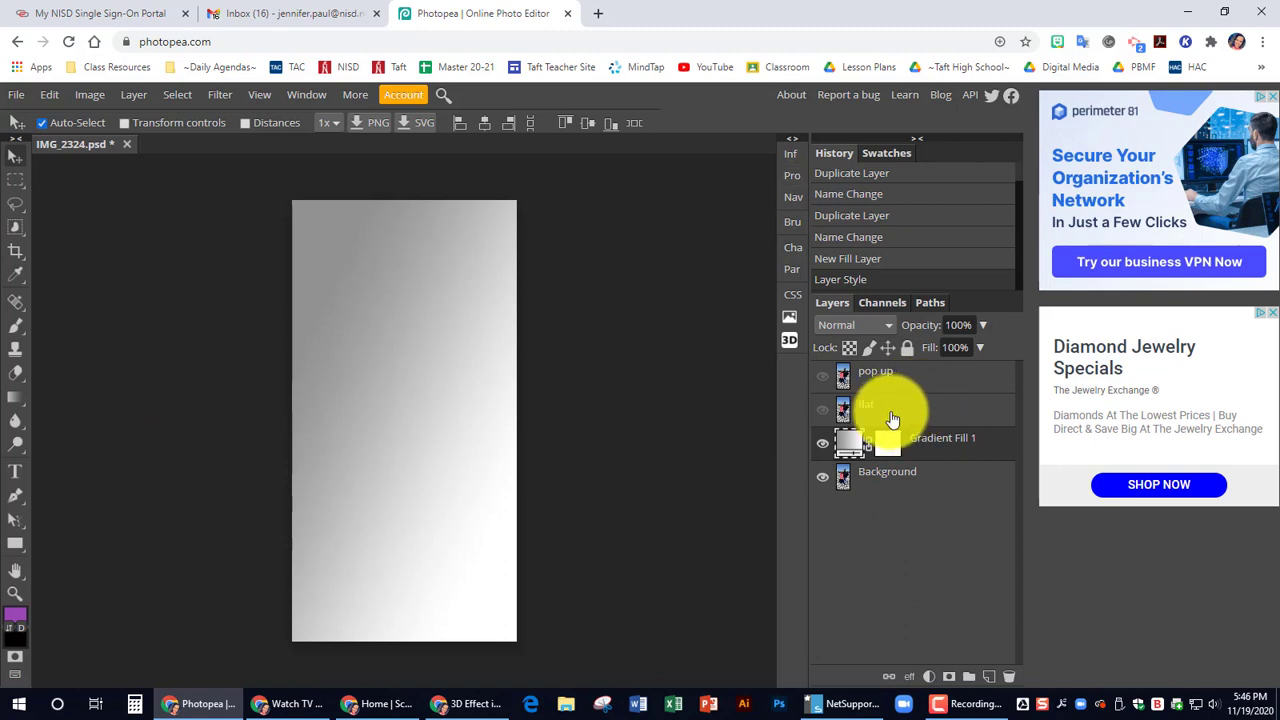
left_click(824, 412)
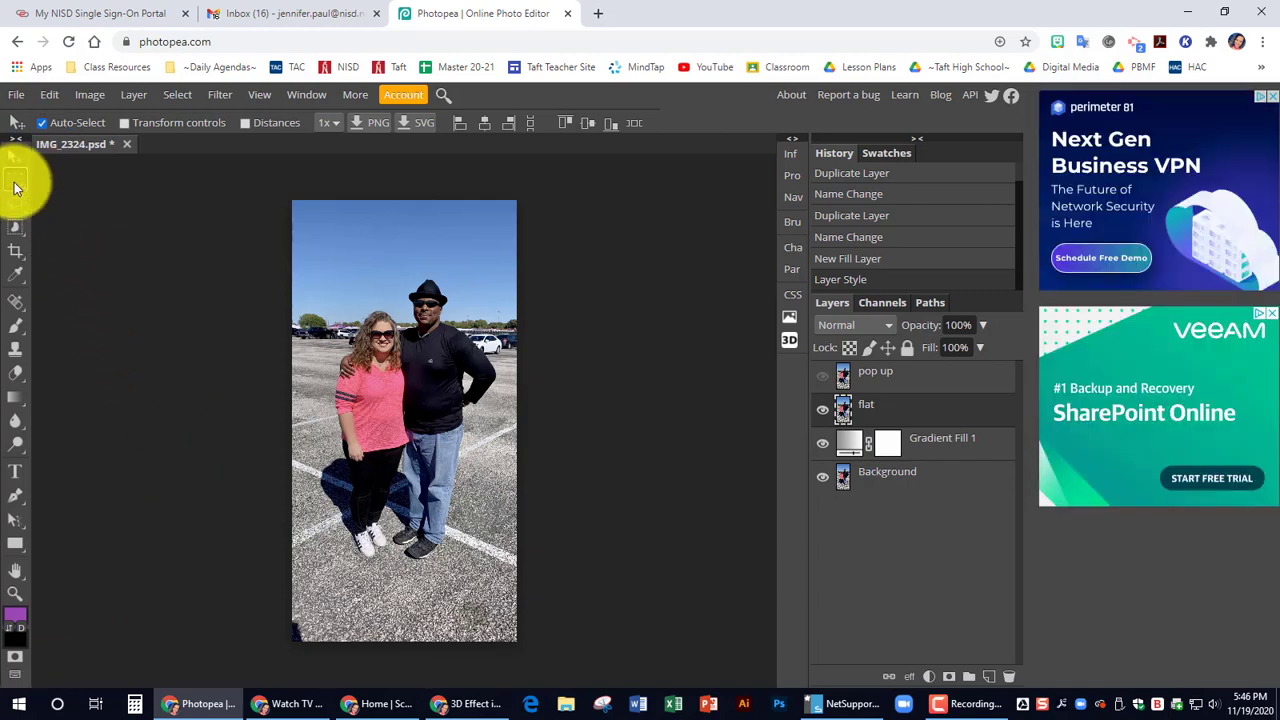
left_click(14, 185)
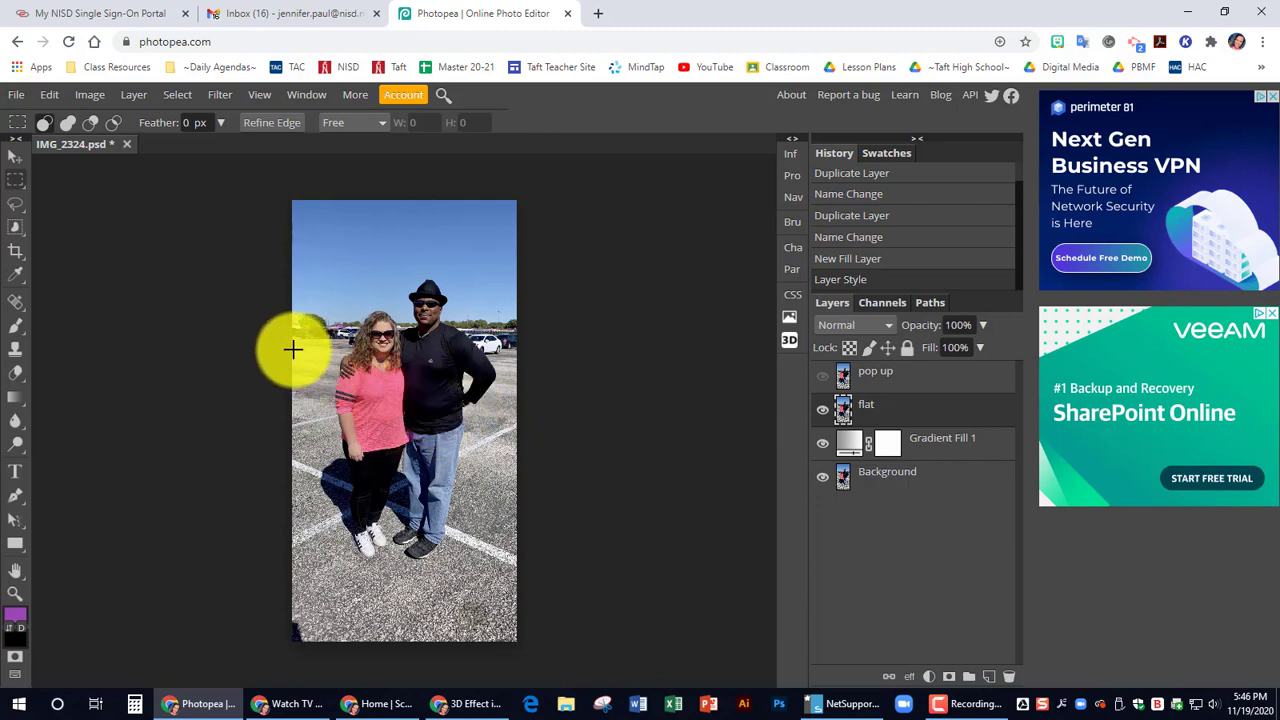
left_click_drag(294, 360, 525, 615)
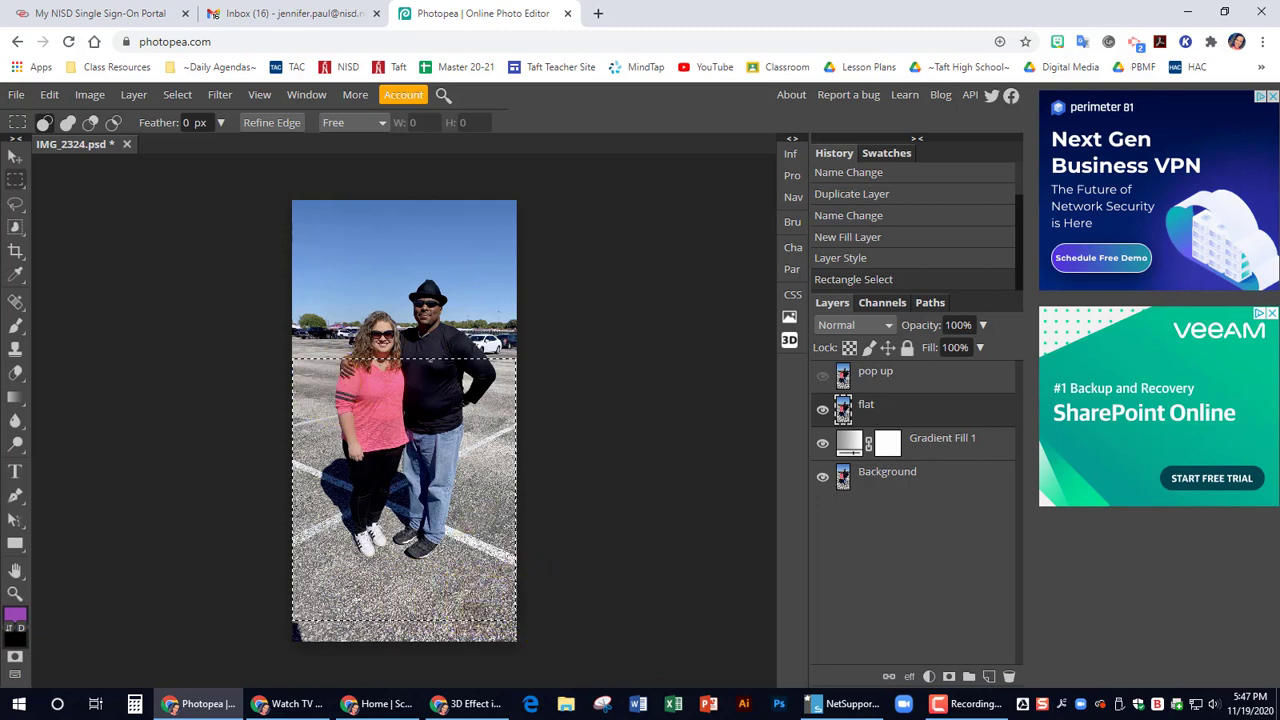
Step: Perspective-transform the selection, pinching the top corners inward and widening the bottom
left_click(176, 100)
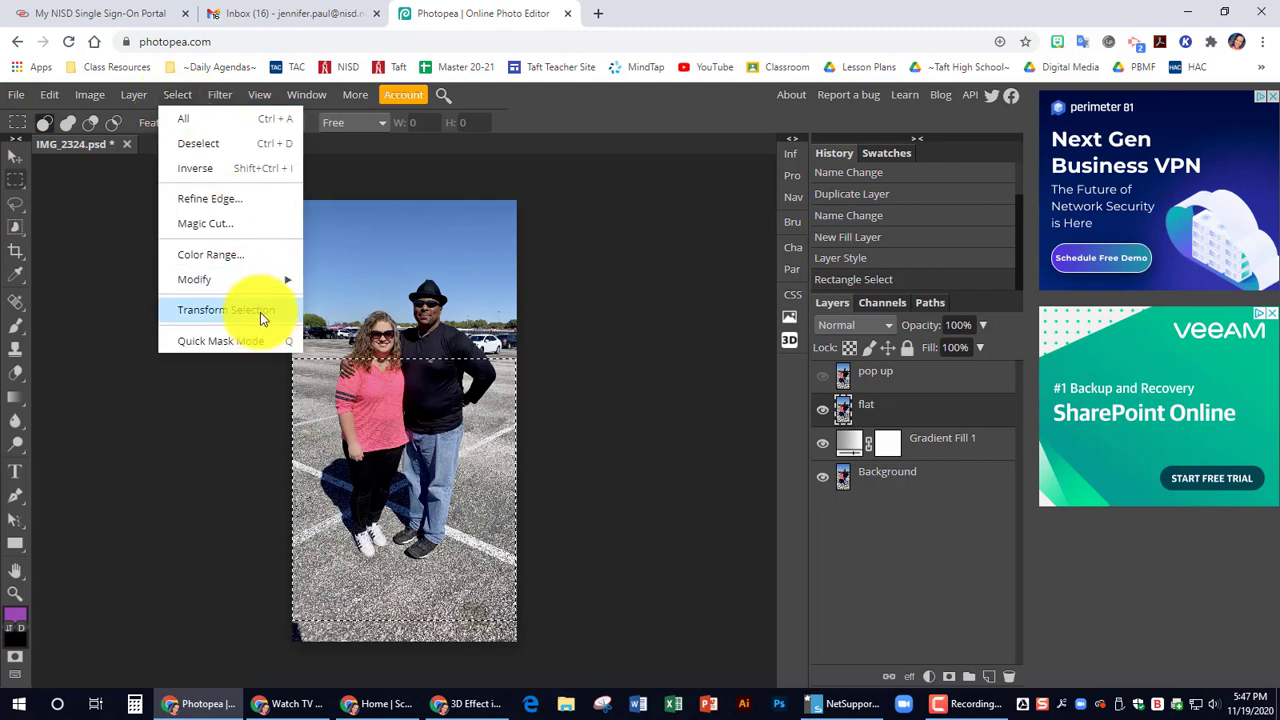
left_click(262, 316)
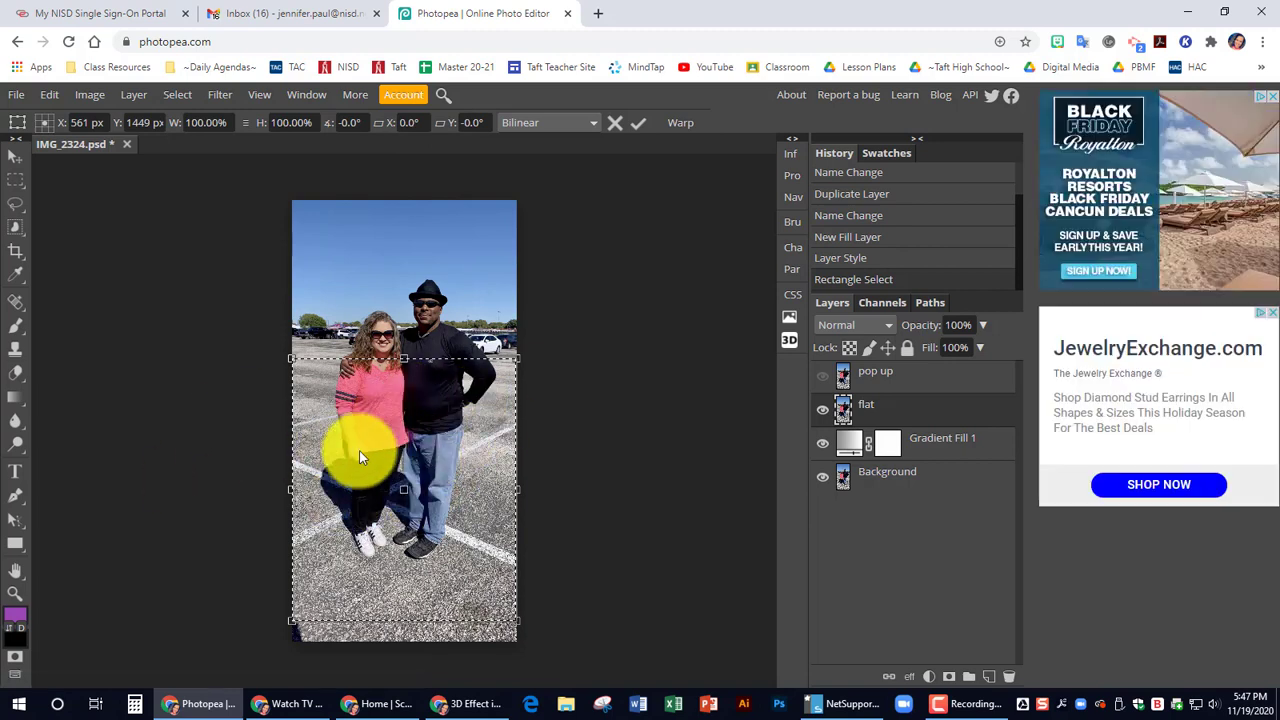
right_click(408, 447)
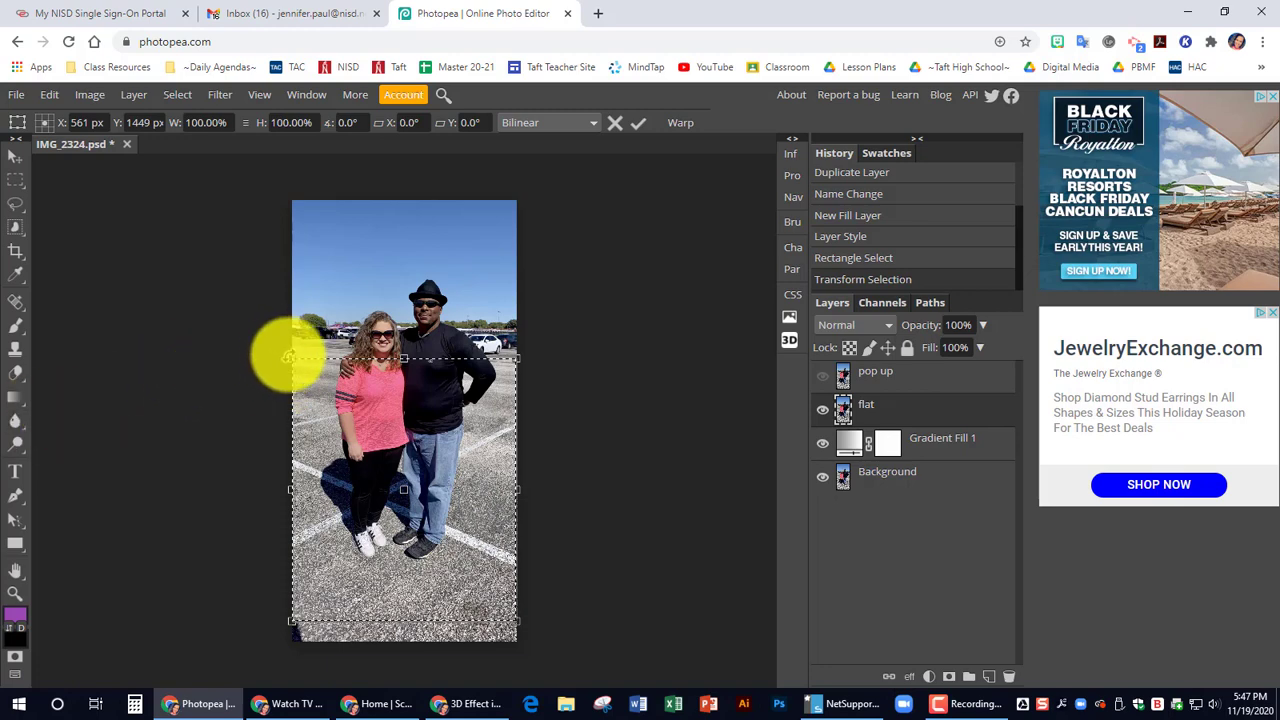
left_click_drag(289, 359, 322, 368)
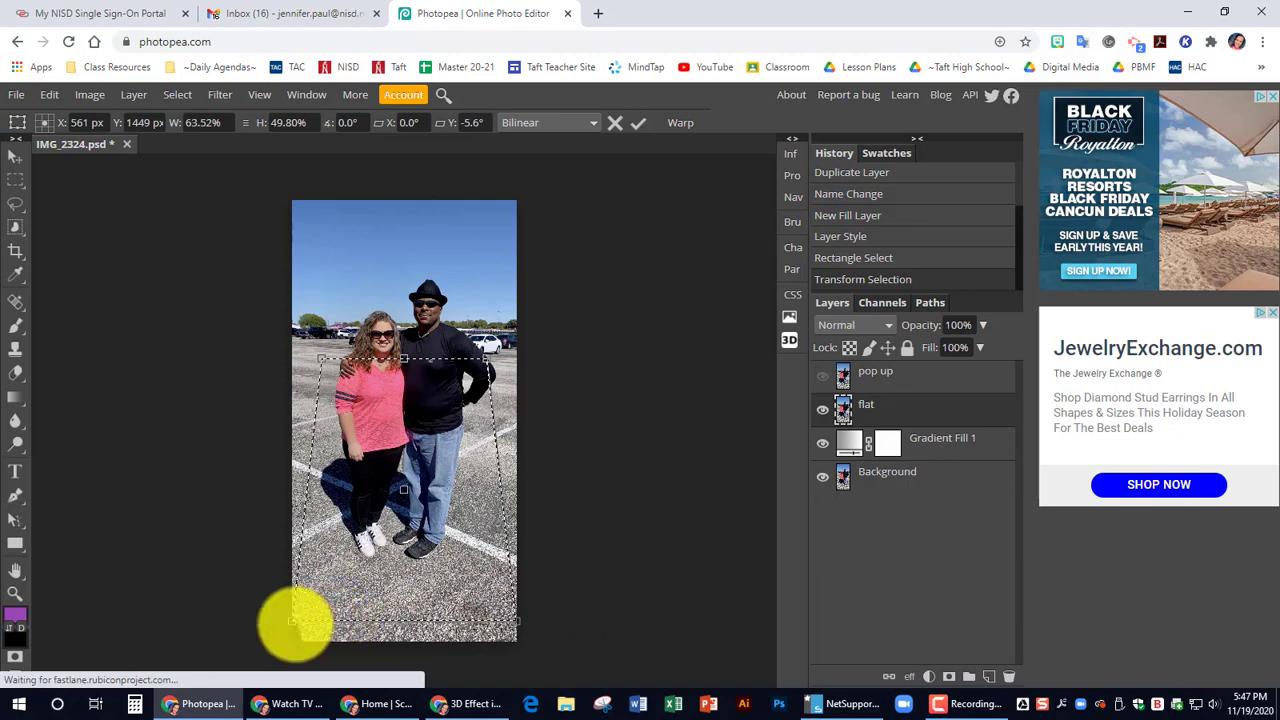
mouse_move(293, 621)
left_mouse_down()
mouse_move(252, 628)
mouse_move(289, 628)
left_mouse_up()
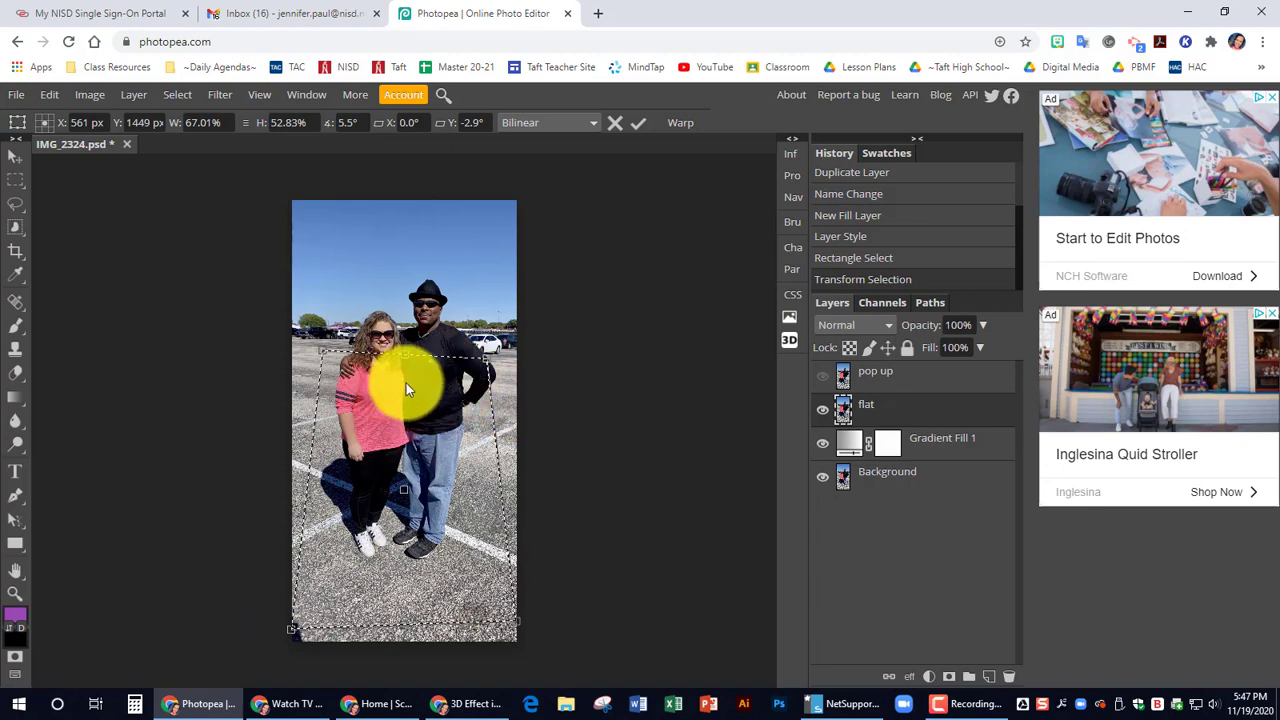
Step: Commit the perspective, then pinch the selection's top corners inward again in Perspective mode
key("Return")
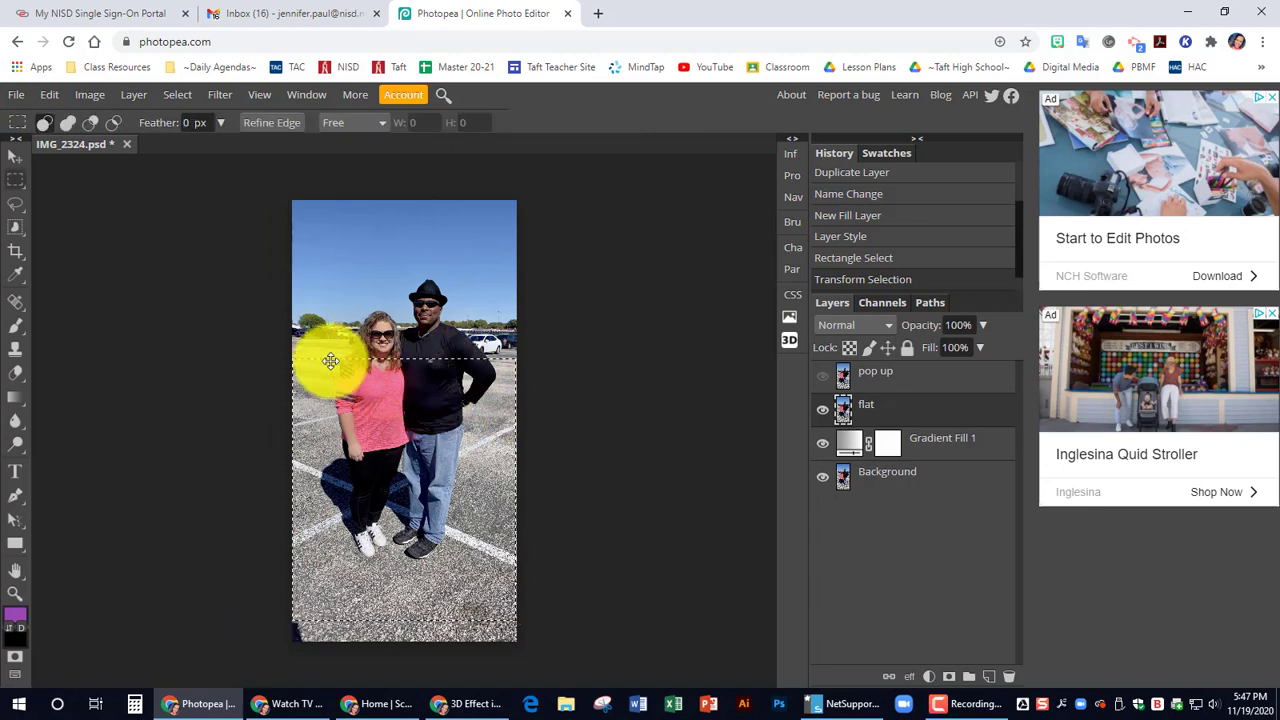
right_click(375, 414)
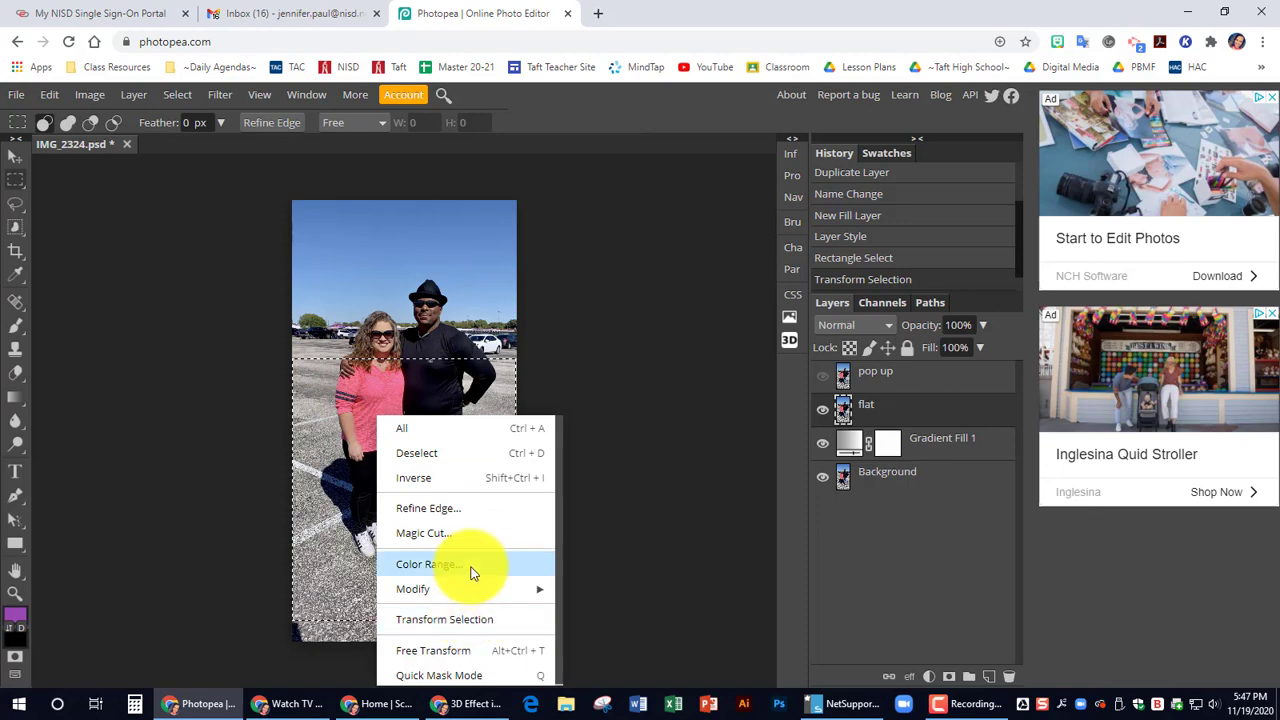
left_click(476, 622)
right_click(428, 466)
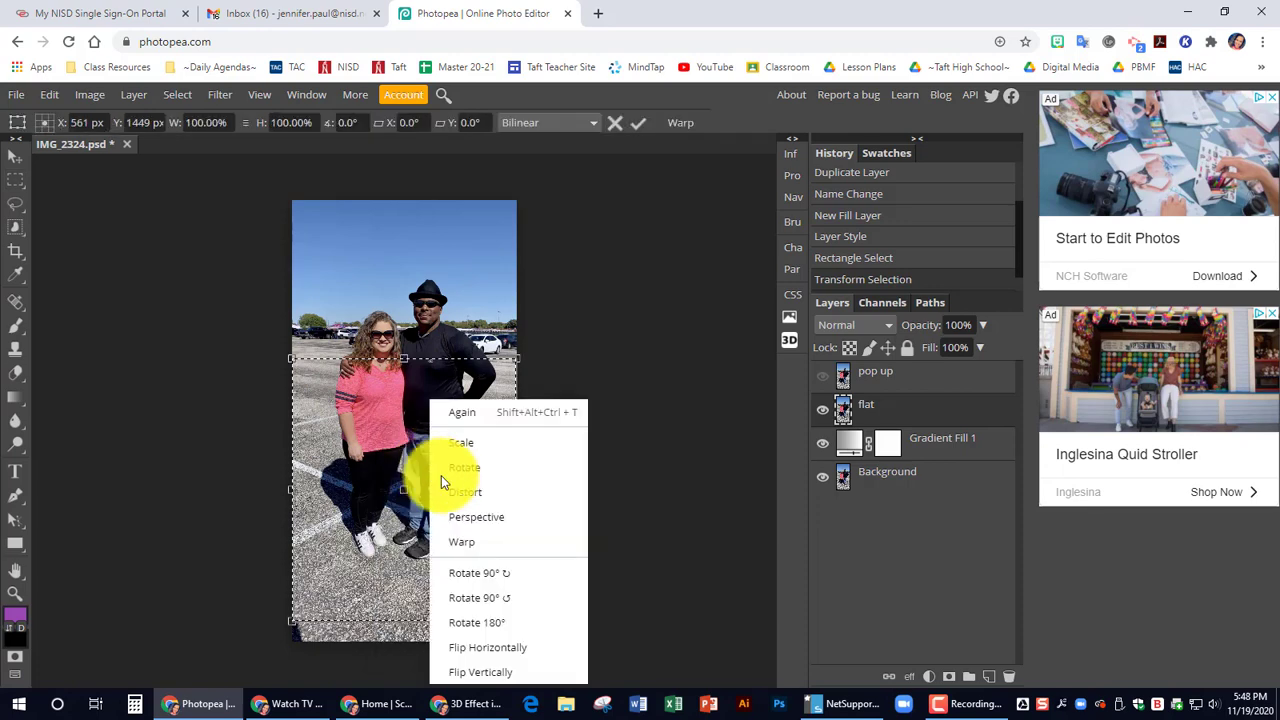
left_click(490, 518)
left_click_drag(303, 361, 318, 361)
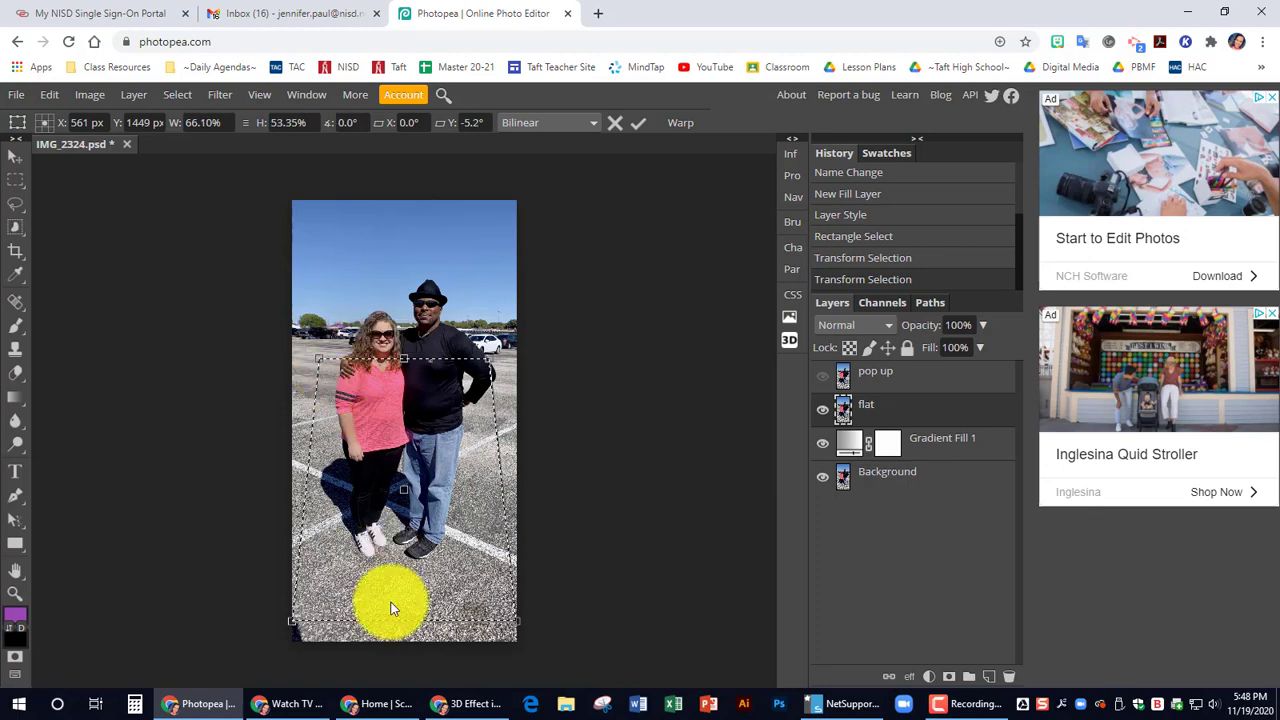
Step: Scale the selection so its top edge drops to chest level, then commit
right_click(396, 466)
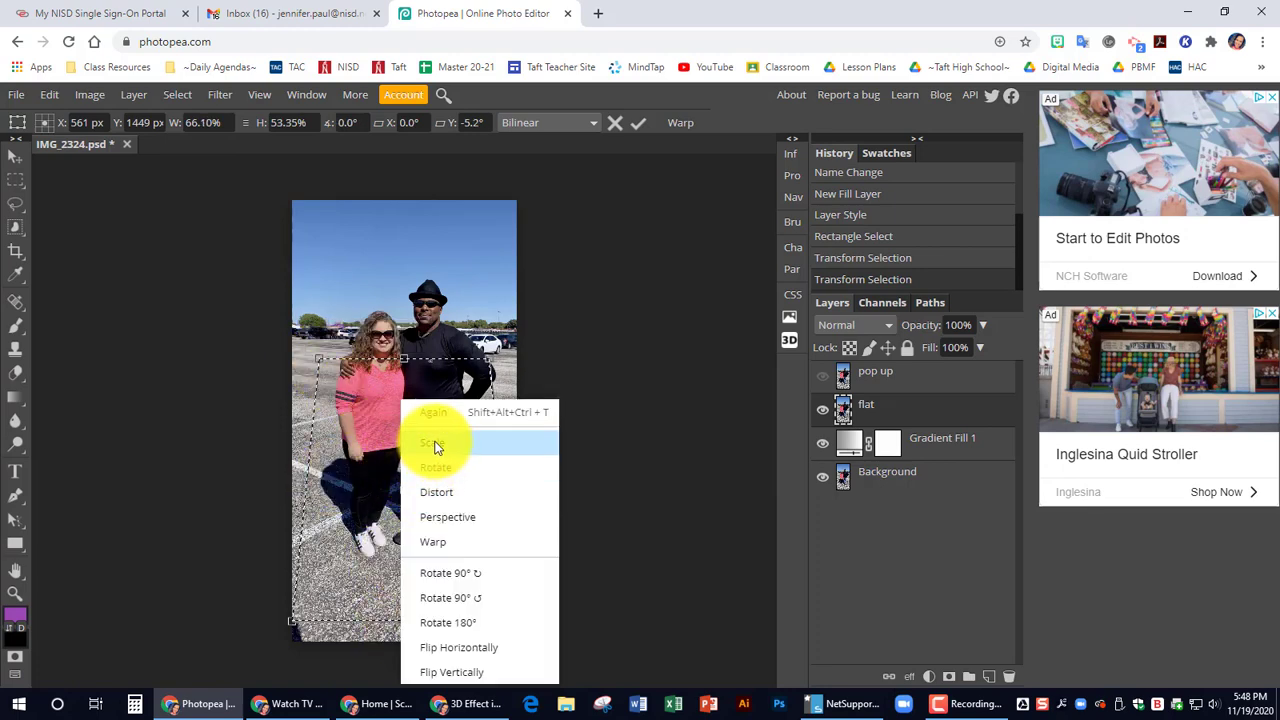
left_click(433, 445)
left_click_drag(406, 620, 408, 585)
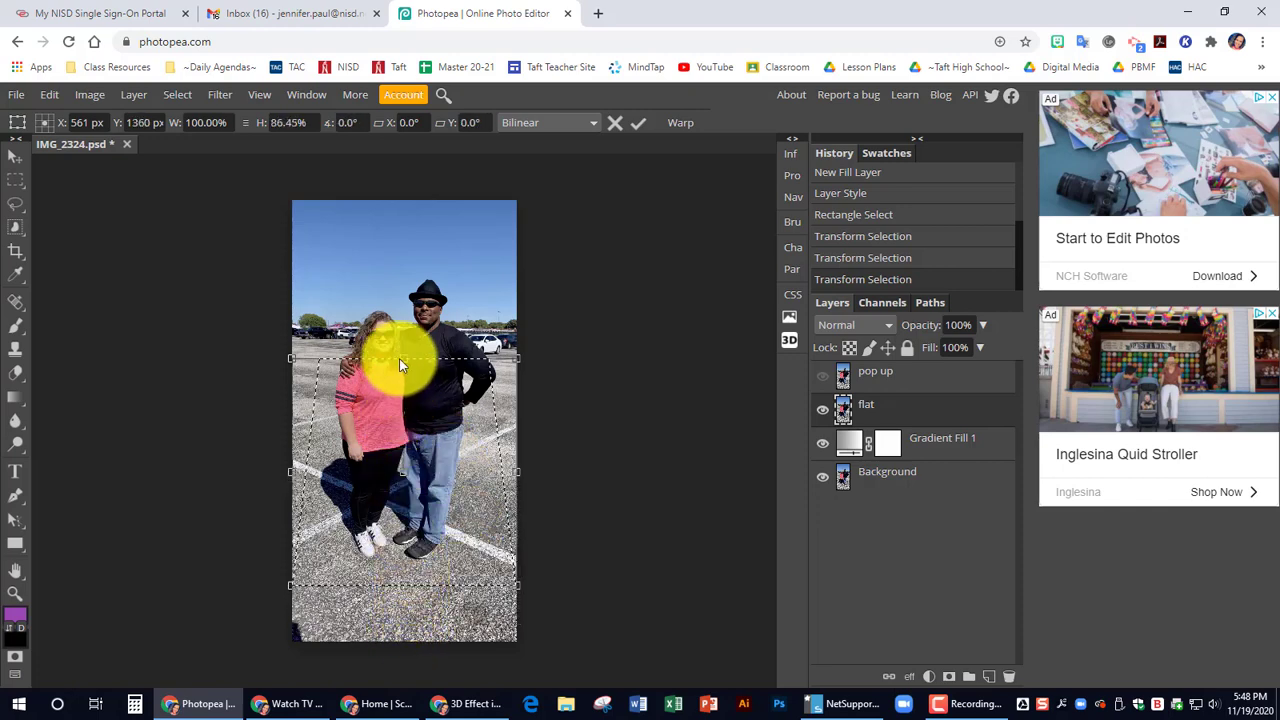
left_click_drag(402, 360, 403, 383)
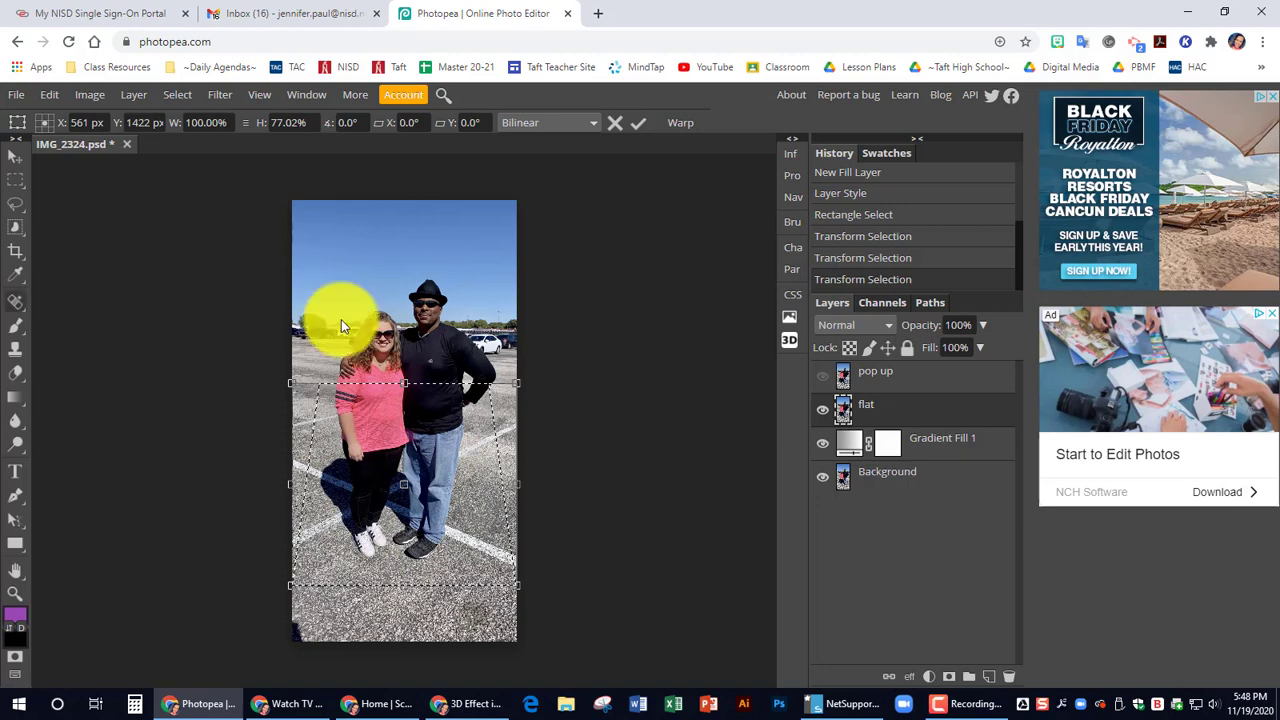
left_click_drag(420, 380, 407, 433)
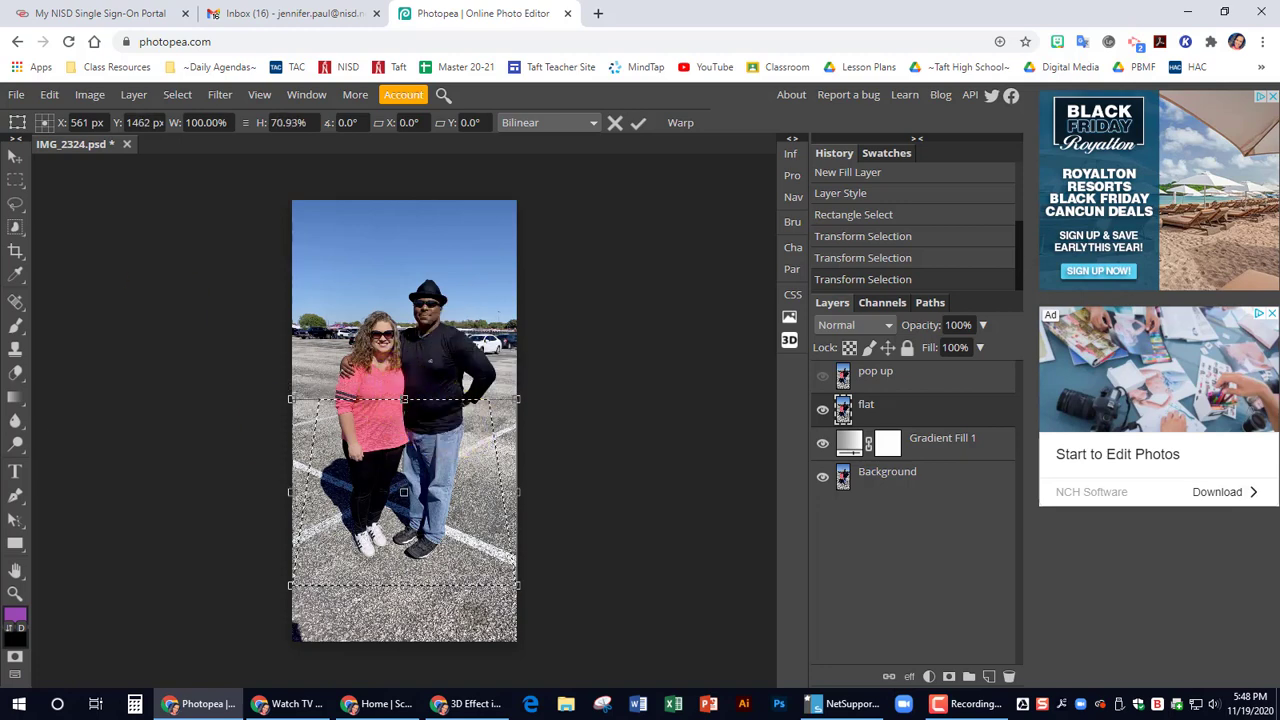
key("Return")
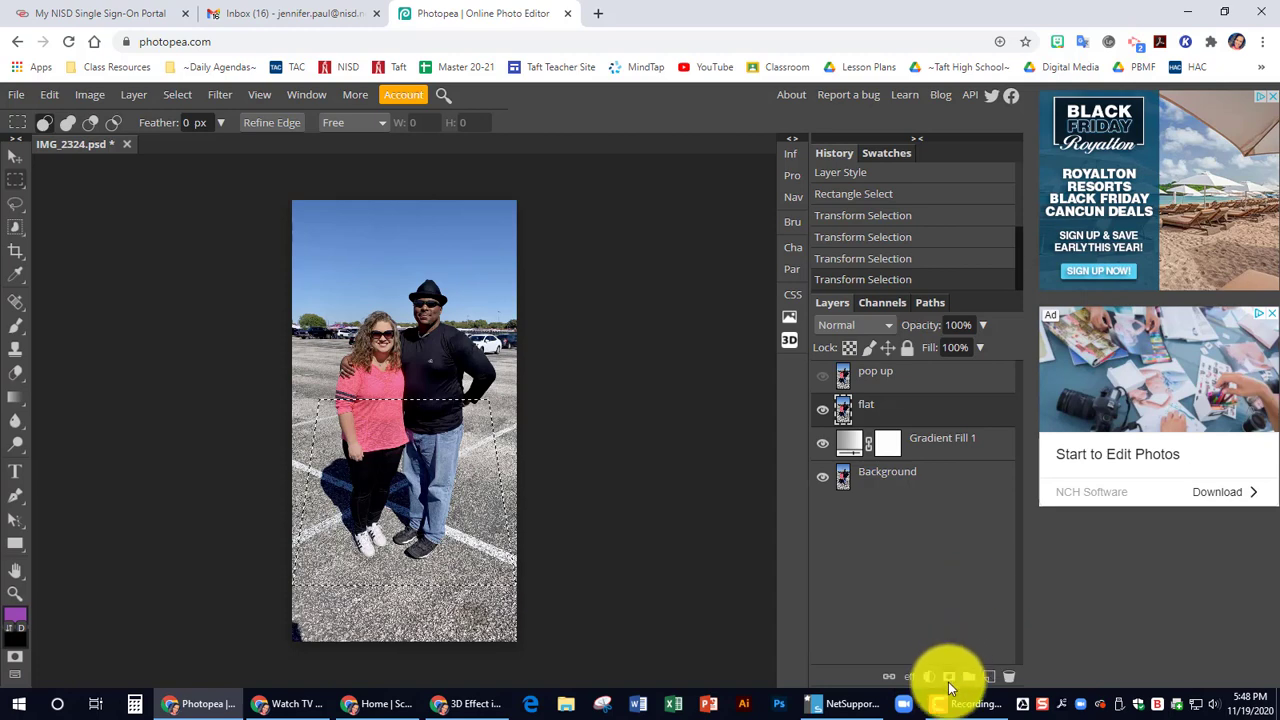
Step: Add a layer mask to the flat layer from the trapezoid selection
left_click(886, 410)
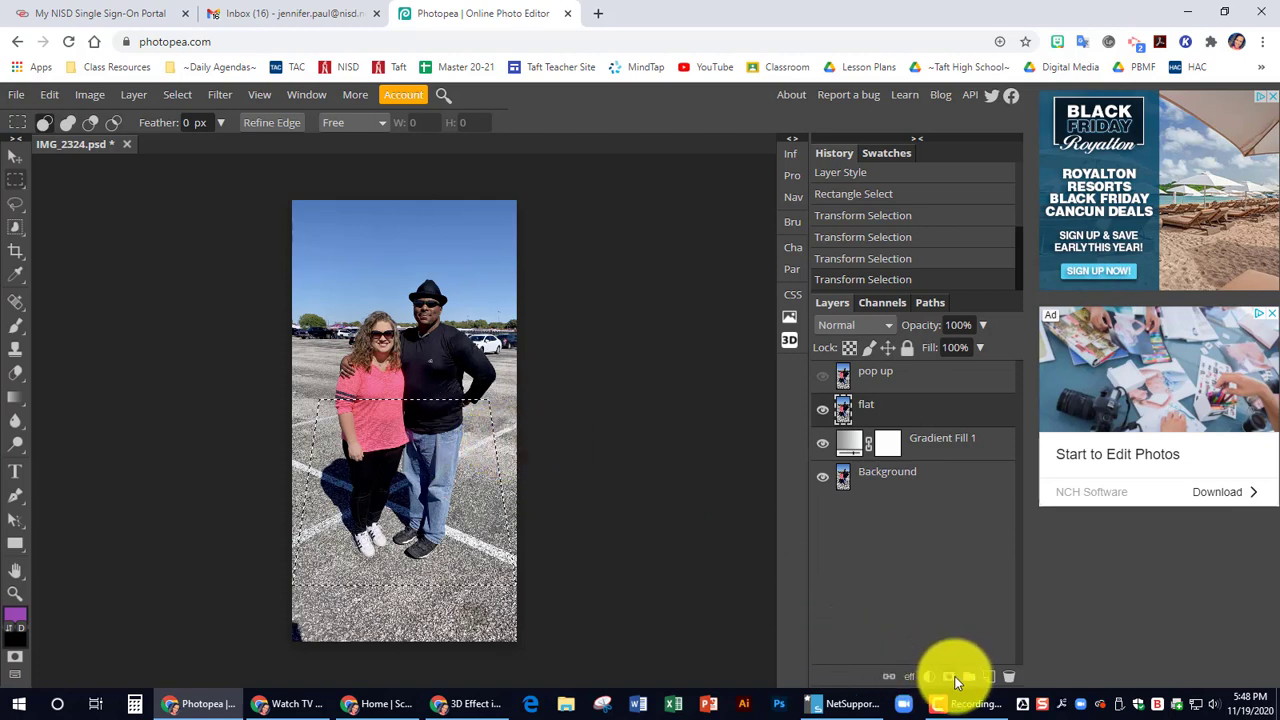
left_click(950, 680)
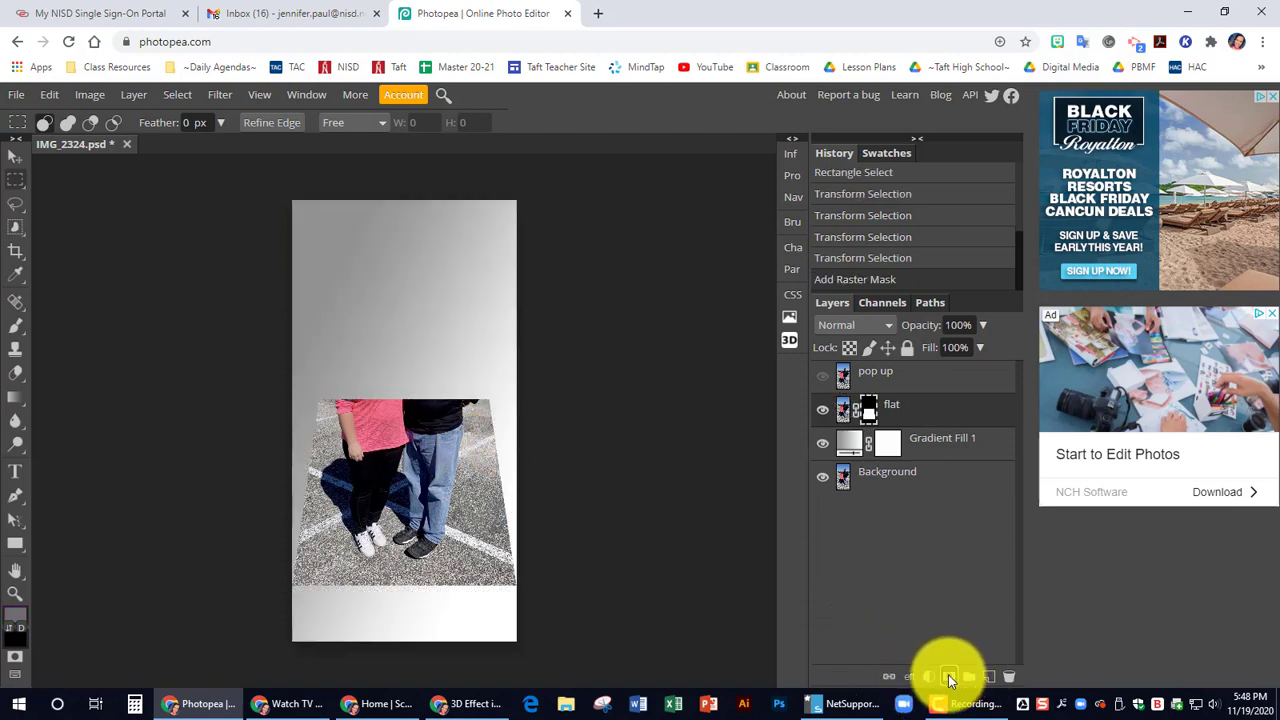
left_click(872, 423)
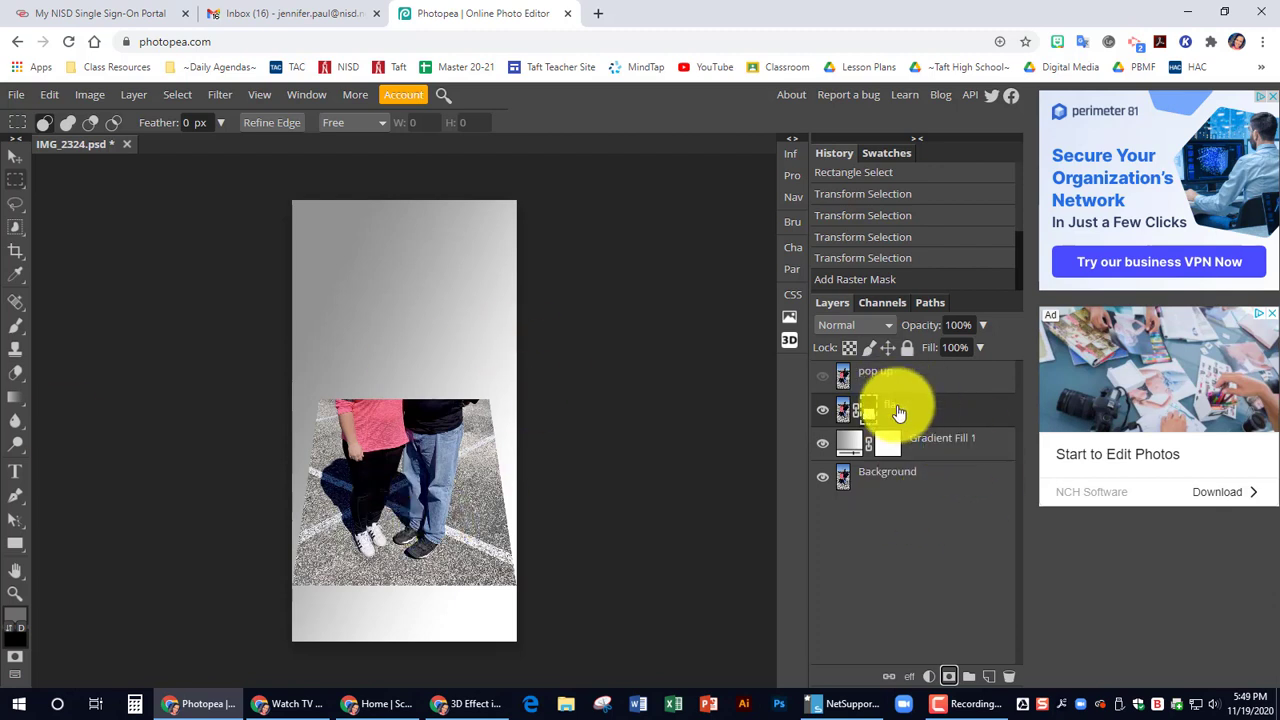
Step: Add a Stroke effect to the flat layer and make its colour white
left_click(909, 677)
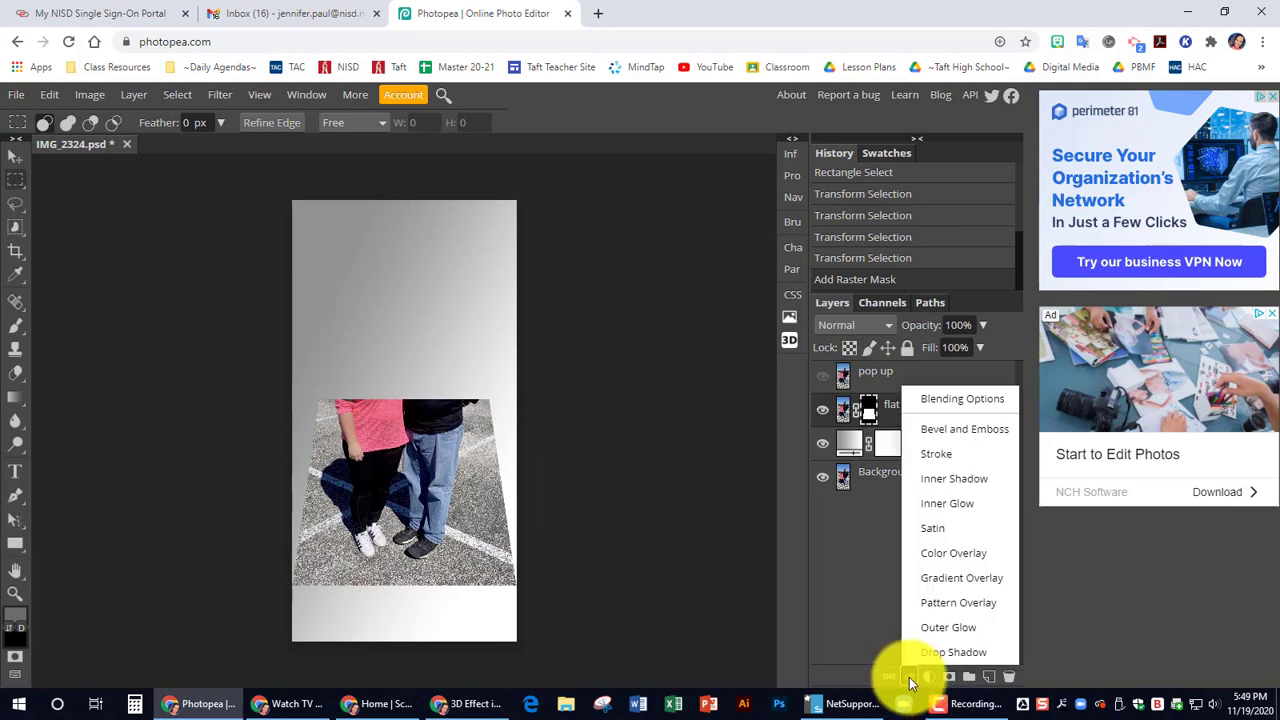
left_click(945, 456)
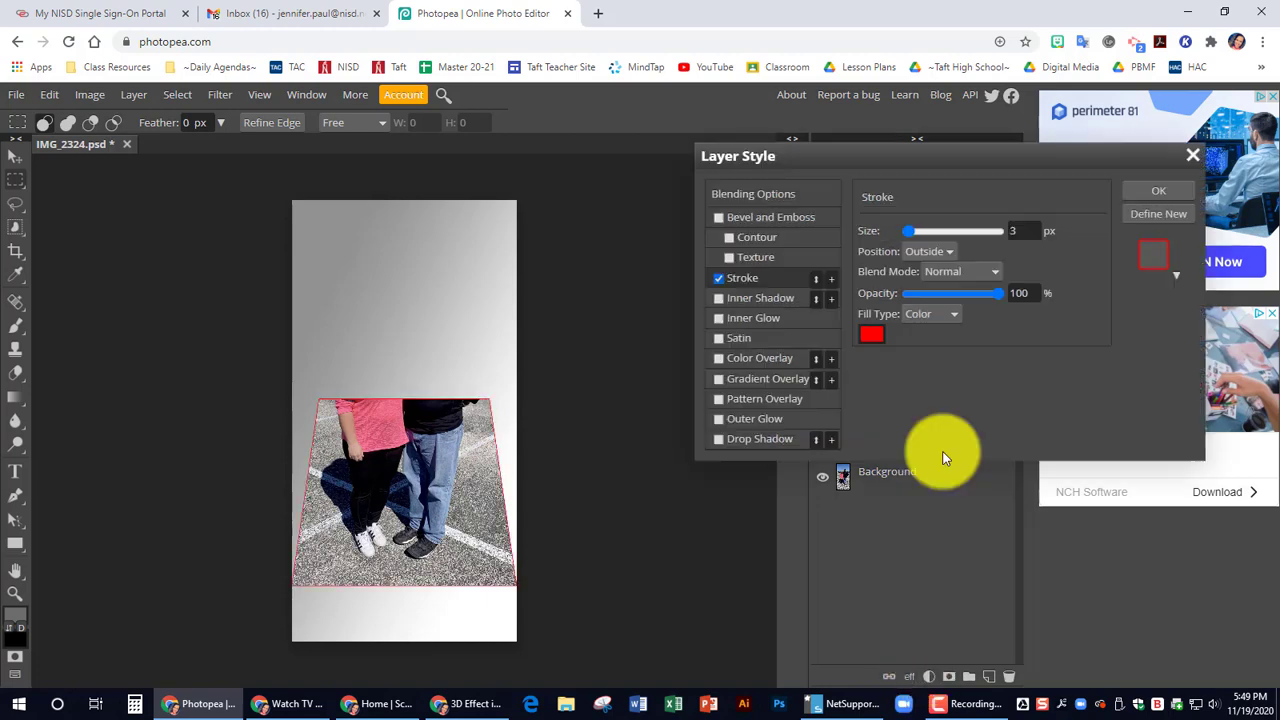
left_click(876, 342)
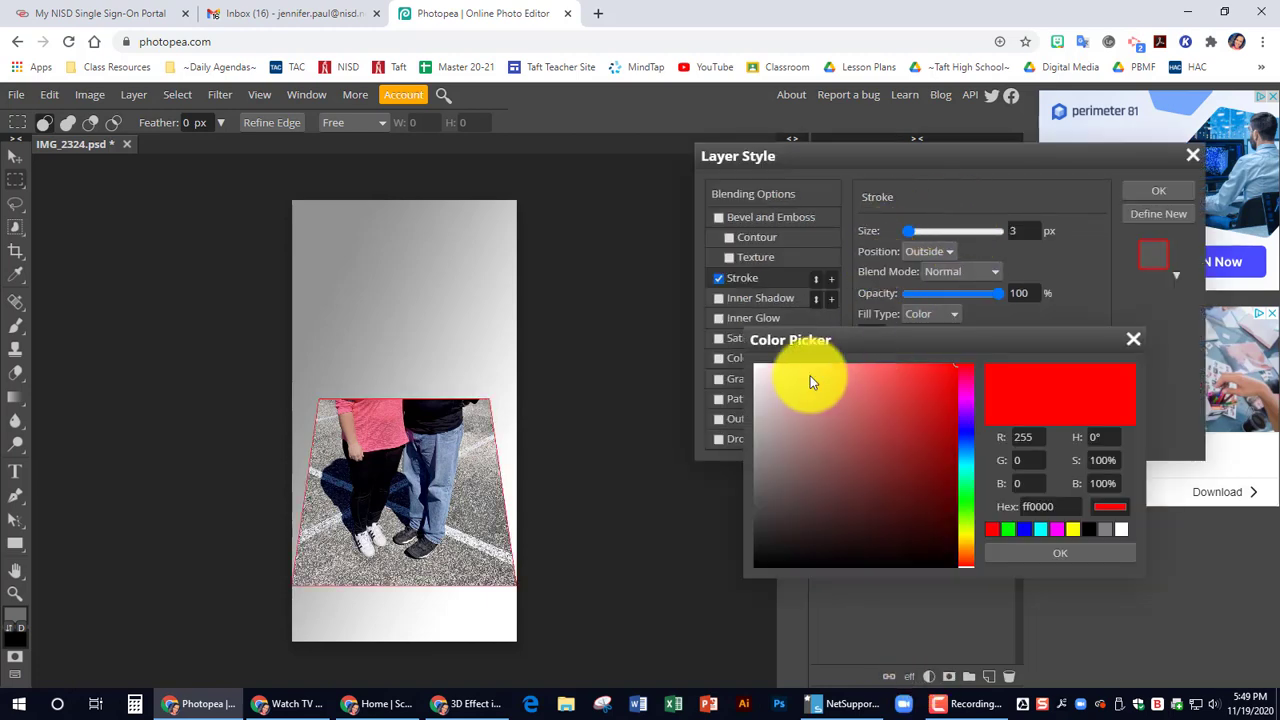
left_click(775, 371)
left_click_drag(756, 373, 734, 352)
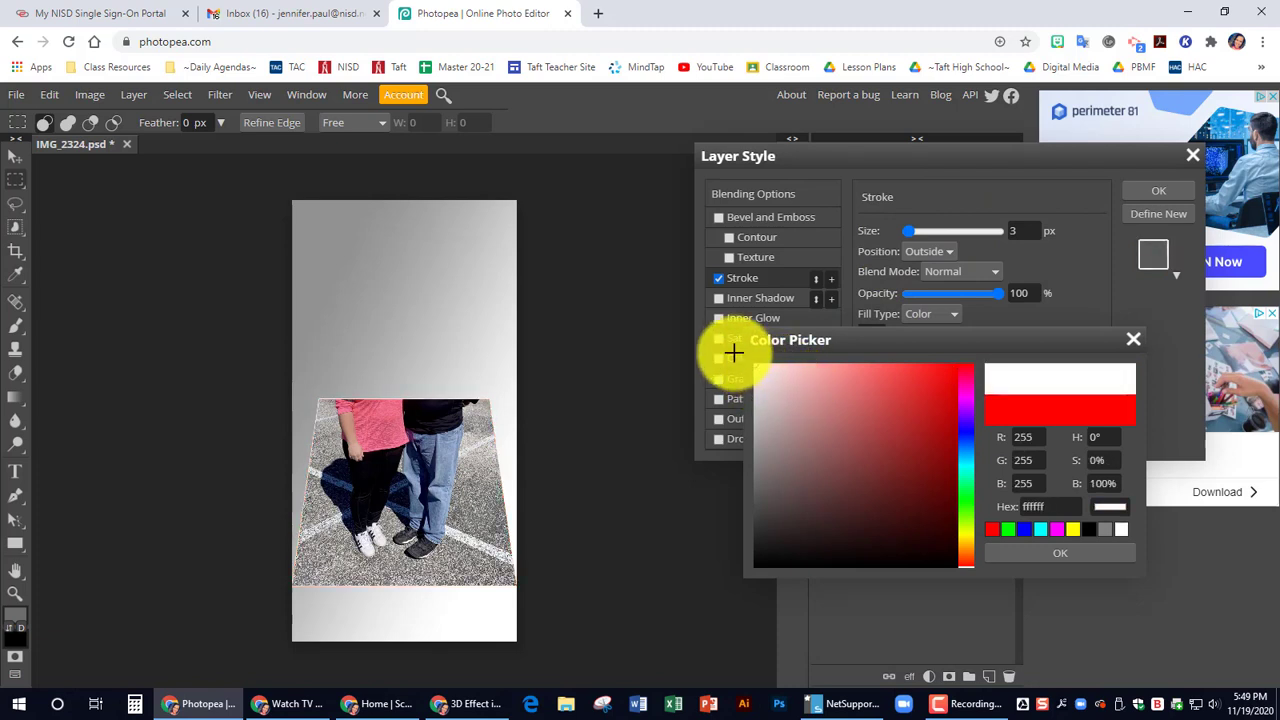
left_click(1058, 552)
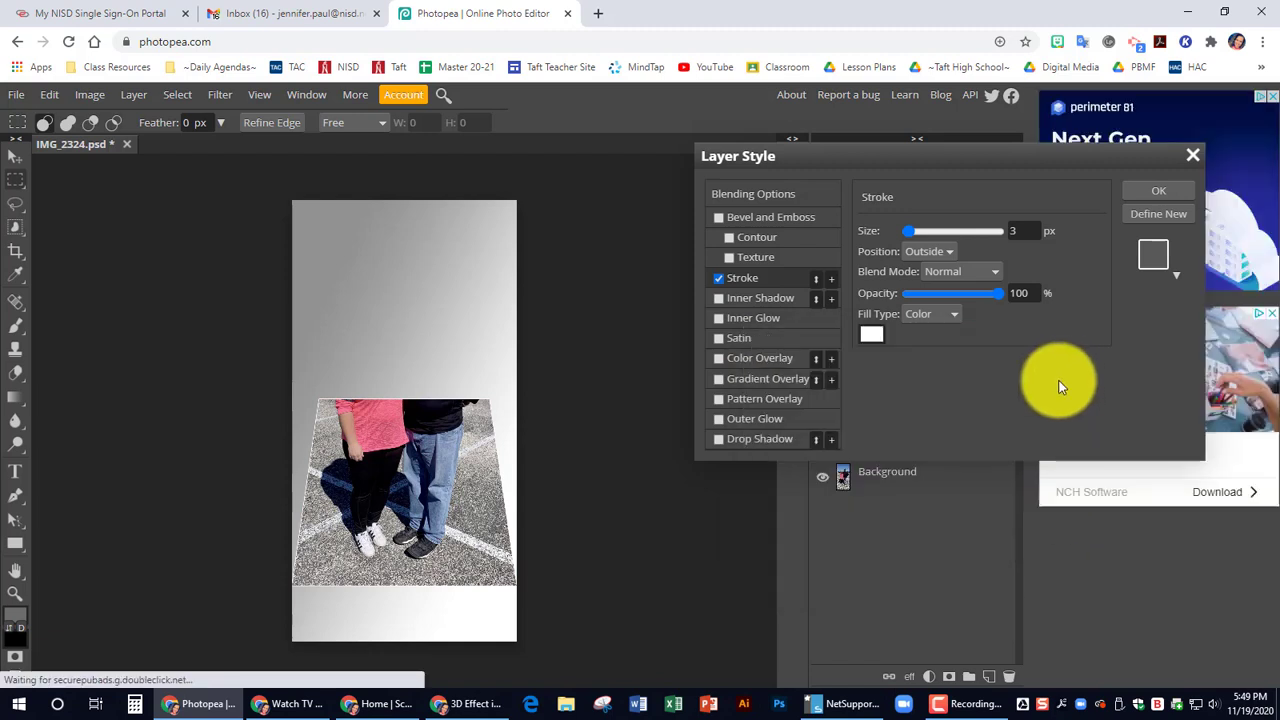
Step: Set the stroke size to 30 px and position to Inside, then apply it
left_click(1025, 231)
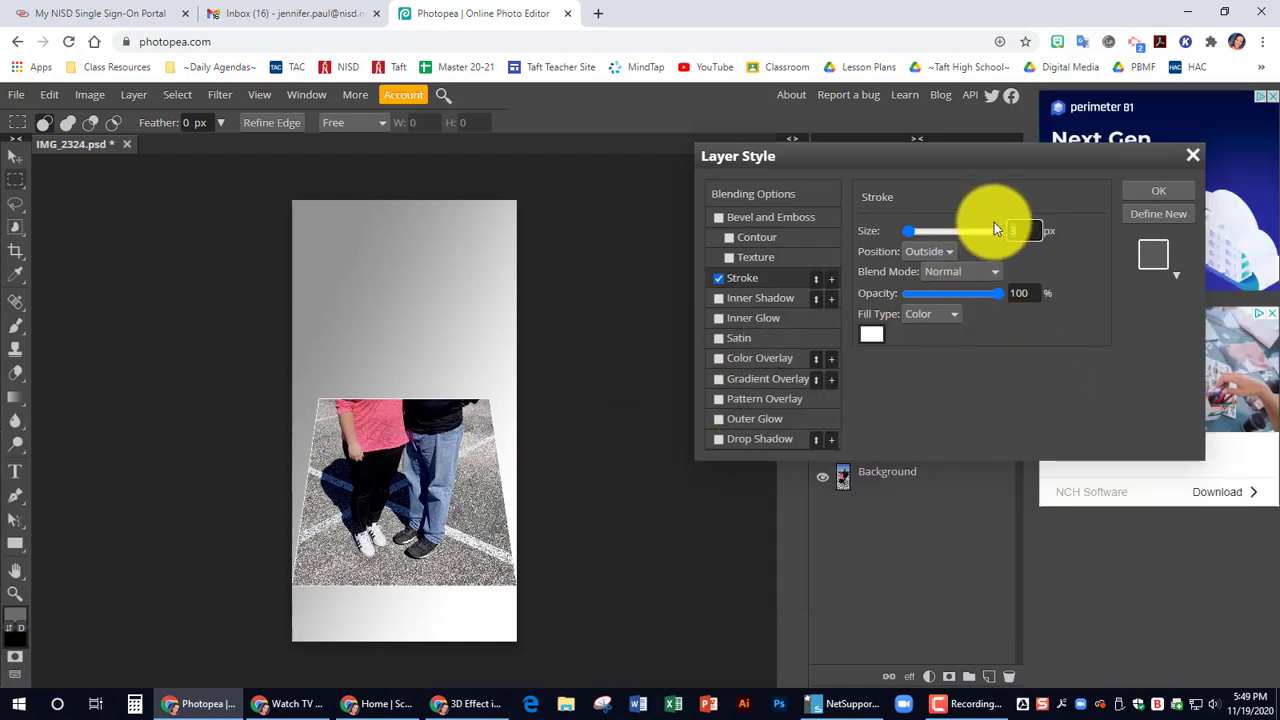
type("15")
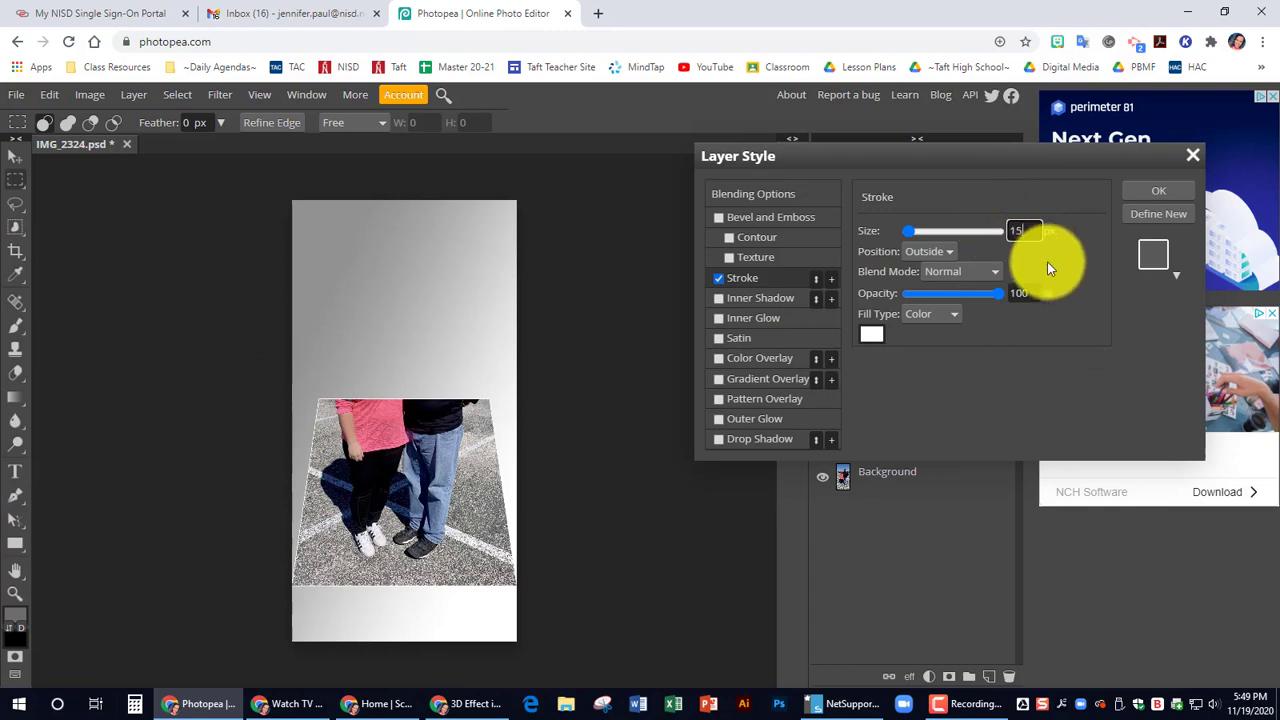
key("Return")
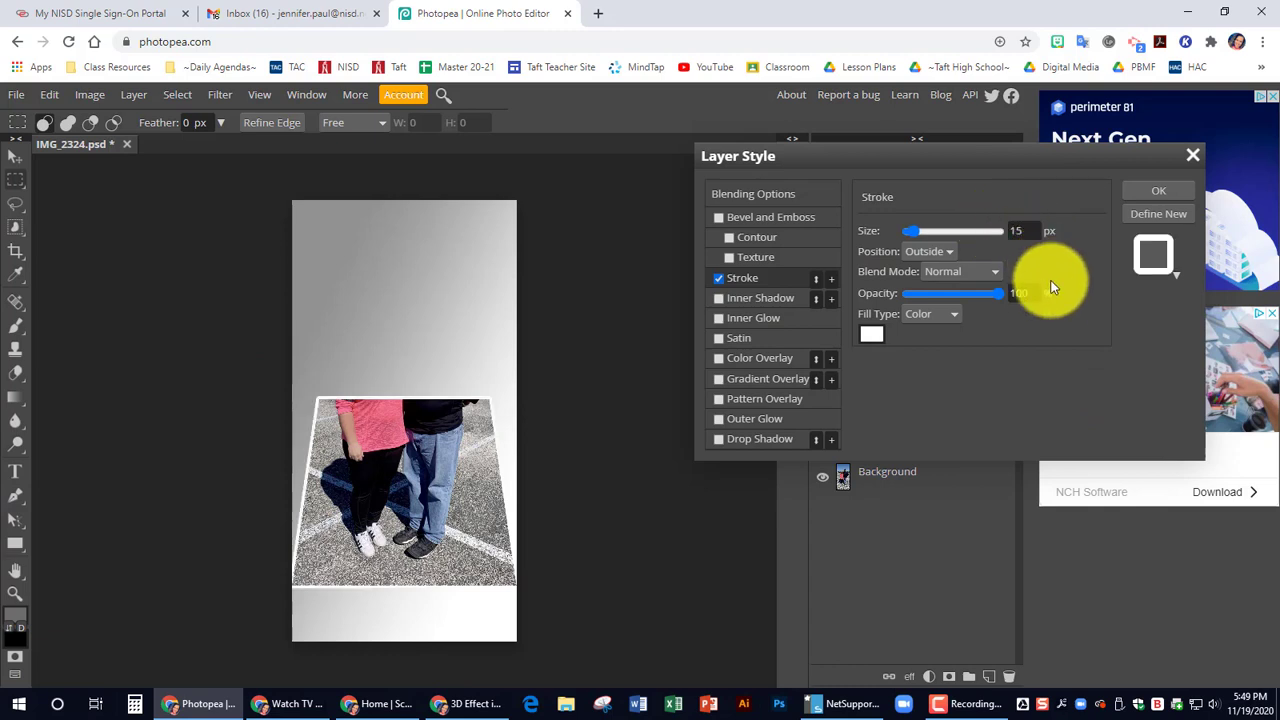
left_click(1008, 230)
type("3")
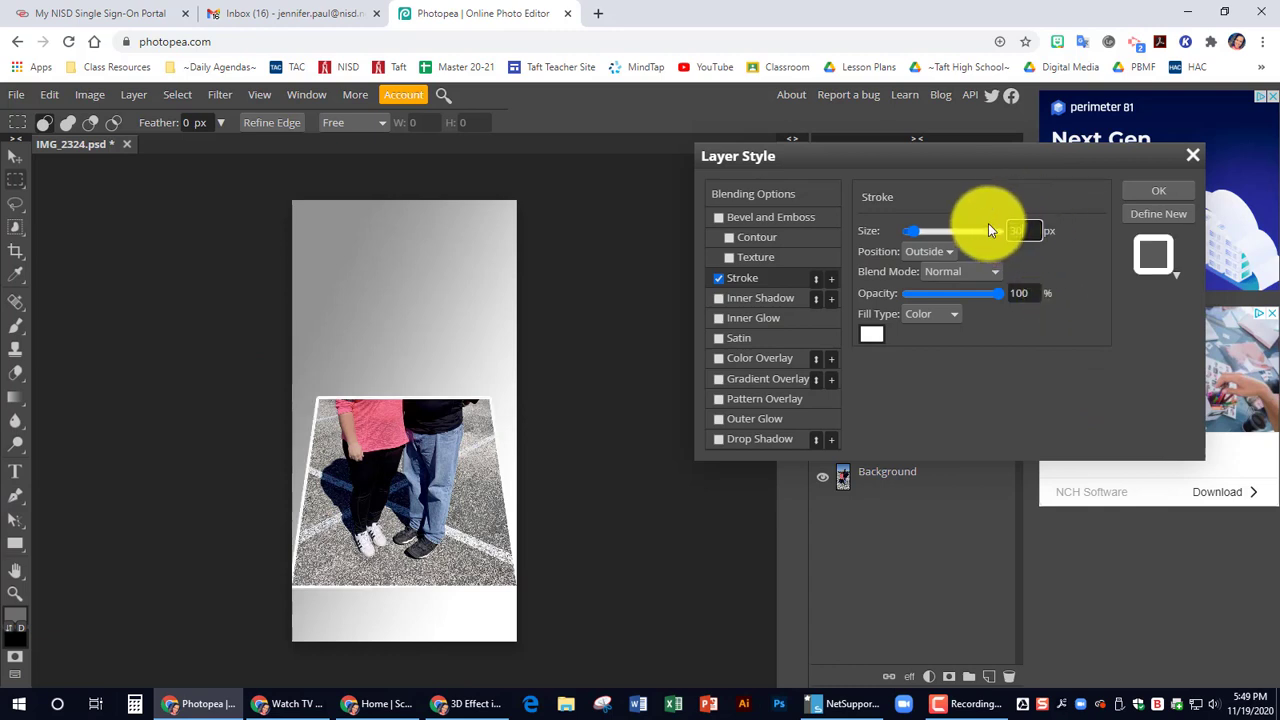
type("0")
key("Return")
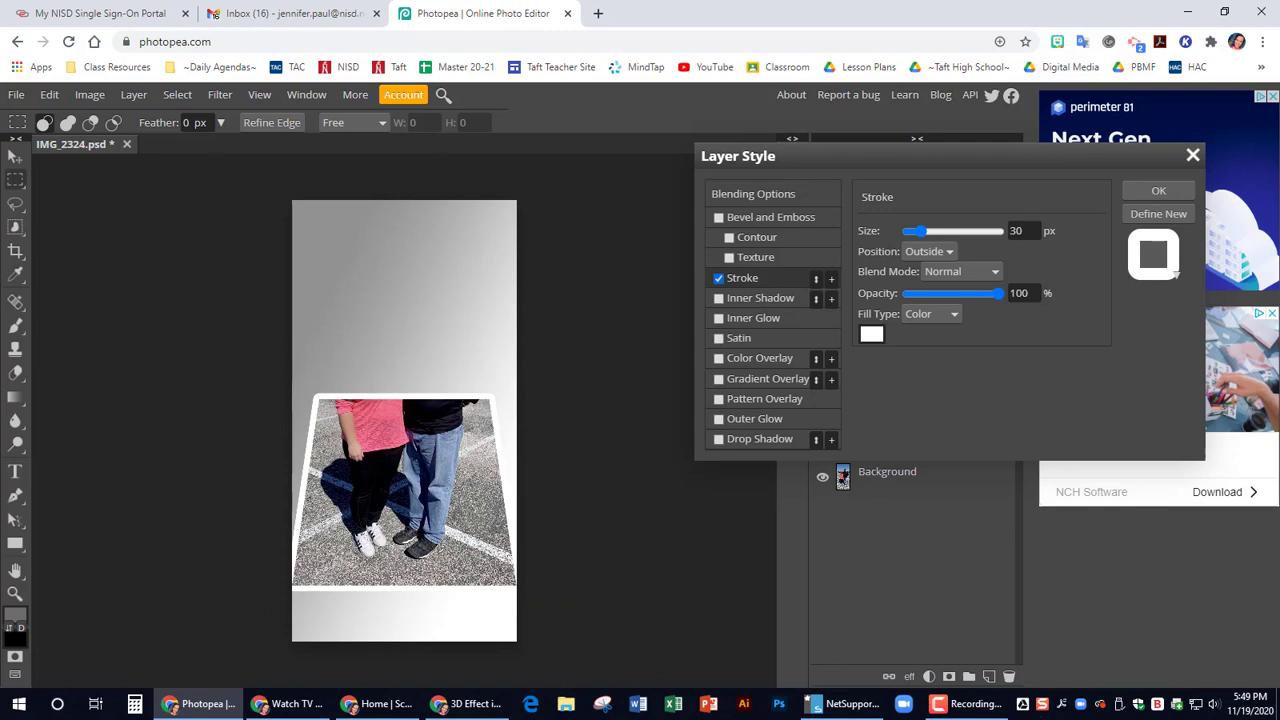
left_click(940, 251)
left_click(928, 270)
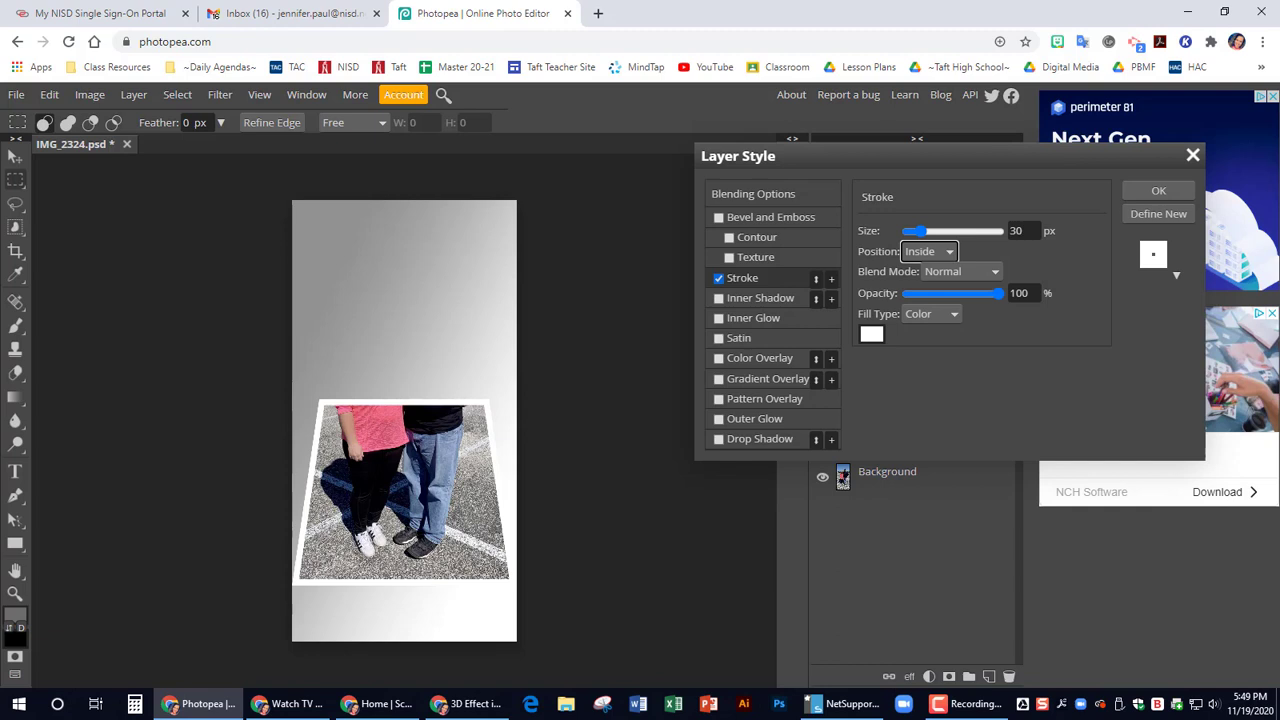
left_click(1157, 190)
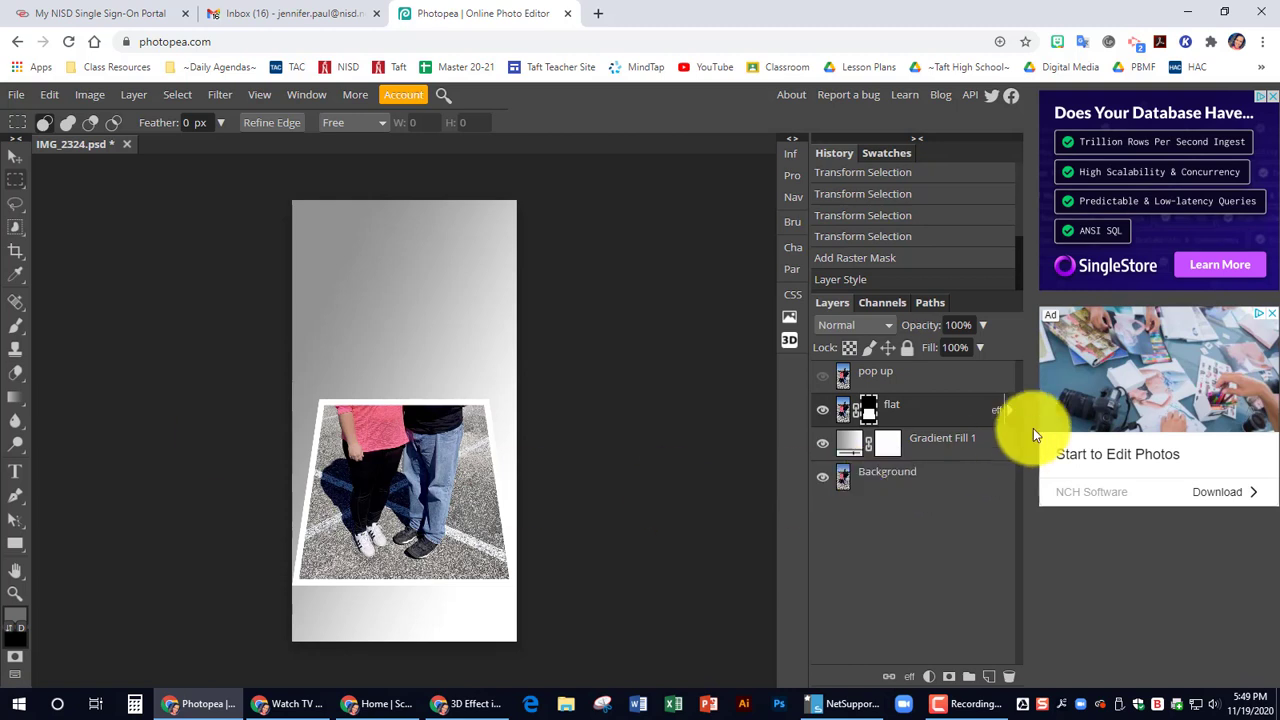
Step: Show and select the pop up layer, then lasso around the couple's heads and bodies
left_click(891, 388)
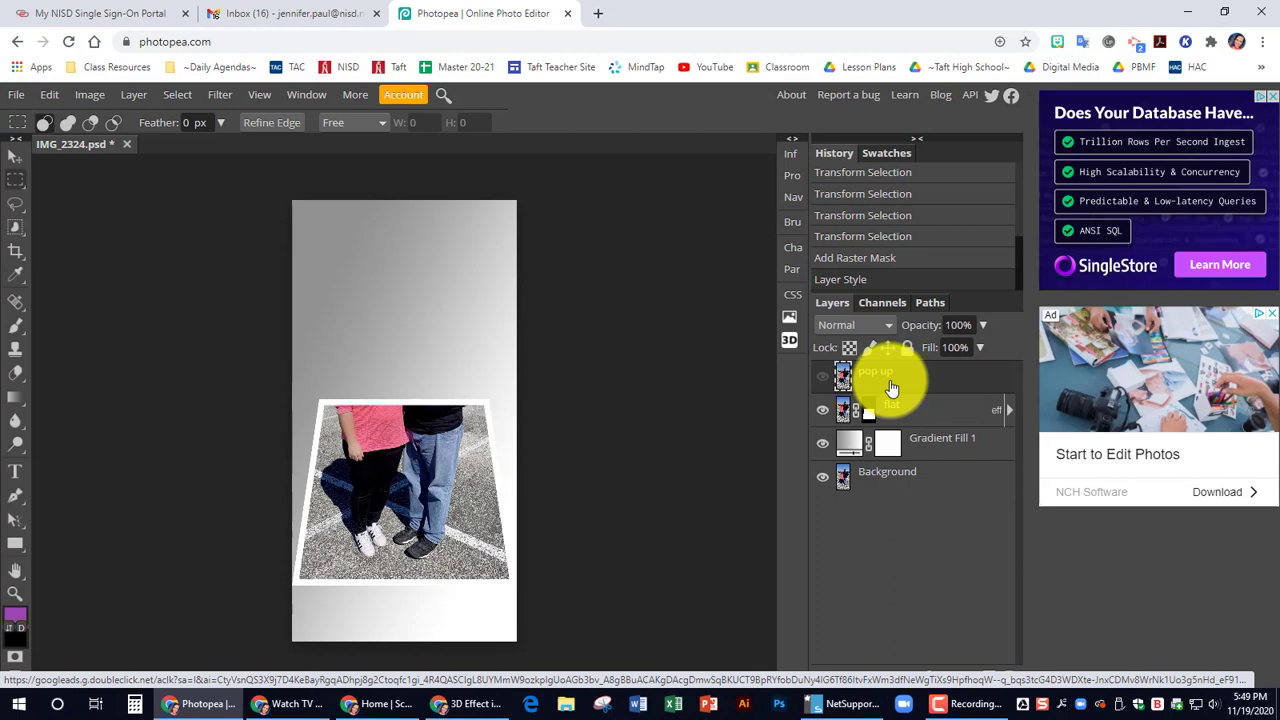
left_click(824, 381)
left_click(823, 378)
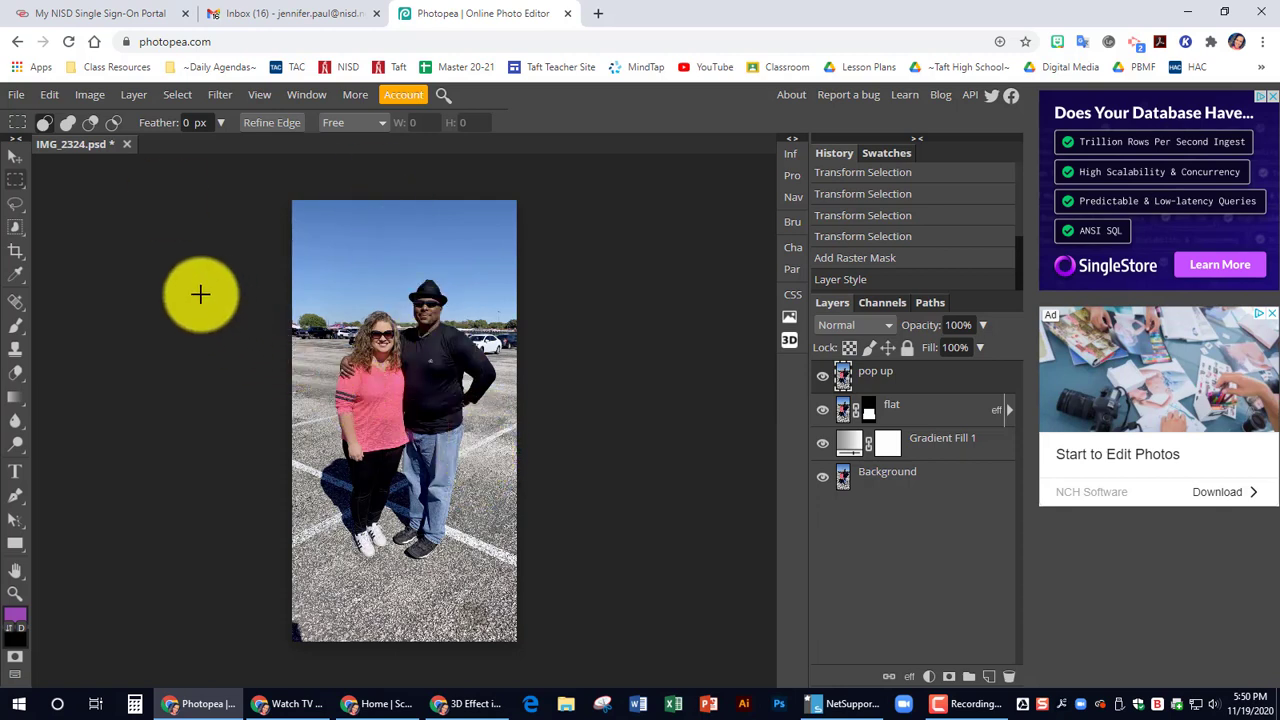
left_click(15, 205)
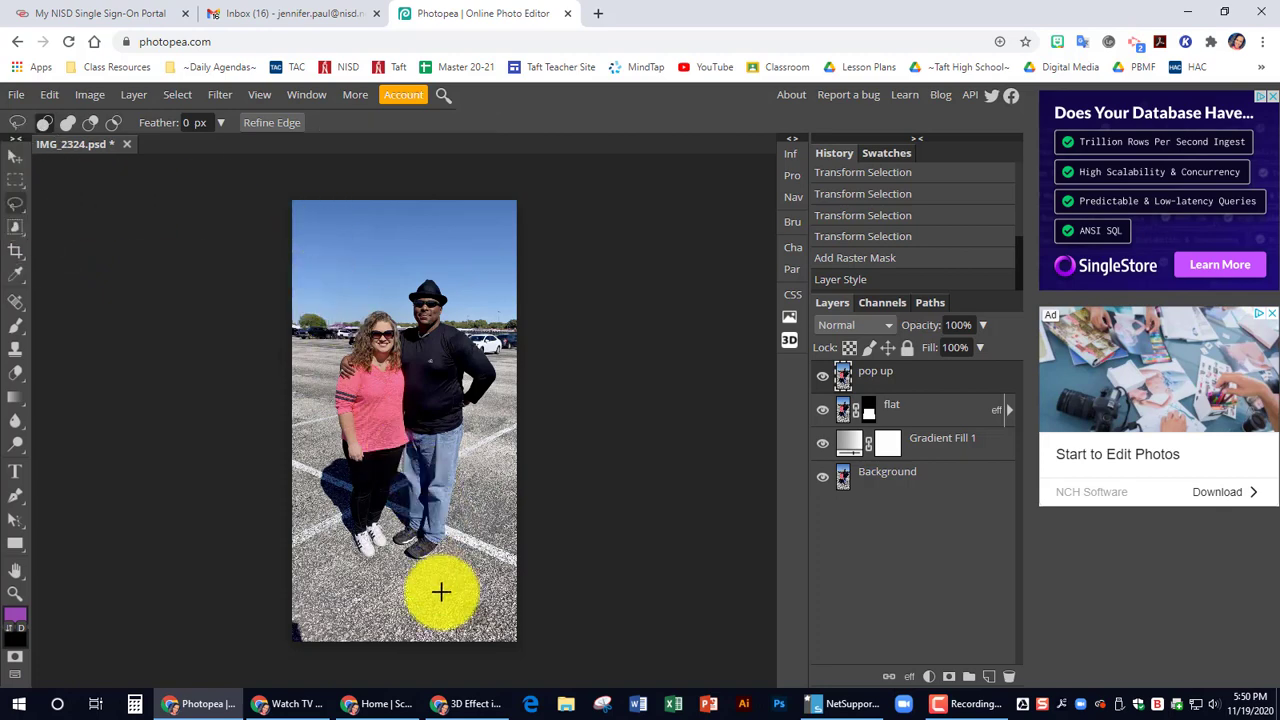
scroll(414, 563, "up", 2)
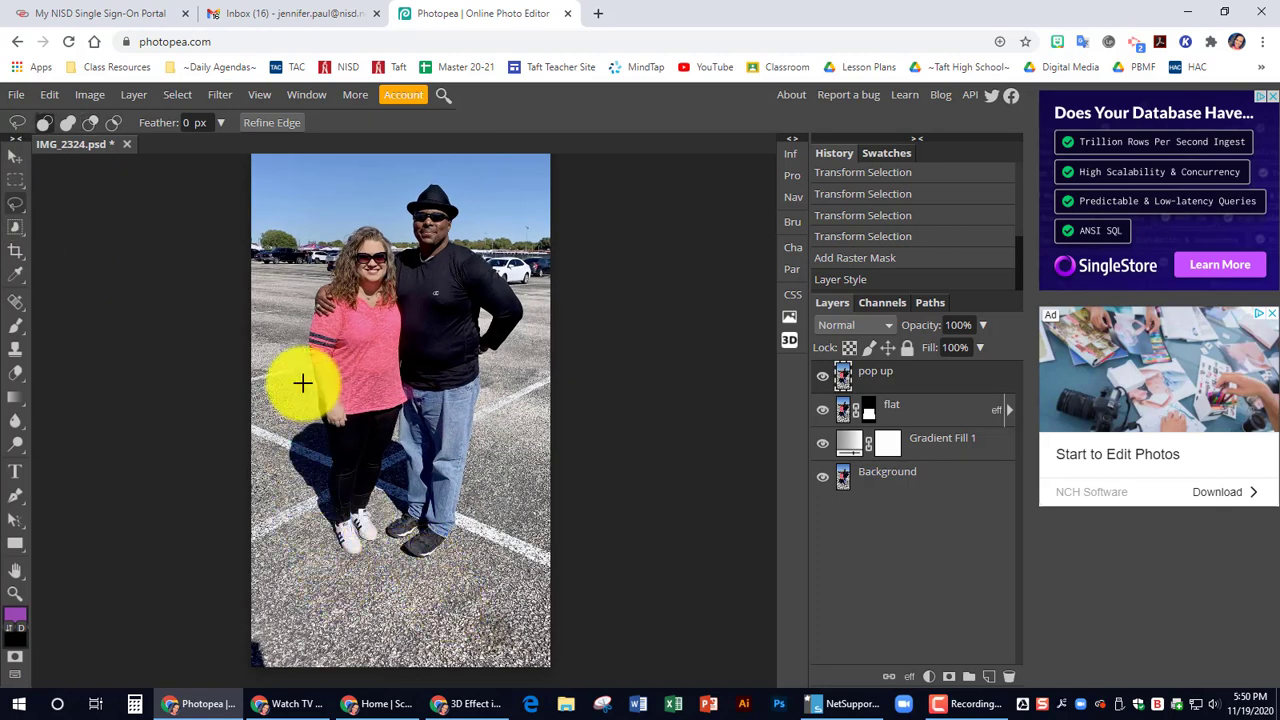
mouse_move(308, 308)
left_mouse_down()
mouse_move(346, 227)
mouse_move(404, 231)
mouse_move(401, 207)
mouse_move(429, 176)
mouse_move(461, 197)
mouse_move(463, 234)
mouse_move(509, 260)
mouse_move(532, 296)
mouse_move(535, 317)
mouse_move(493, 381)
mouse_move(450, 556)
mouse_move(341, 563)
mouse_move(323, 548)
mouse_move(309, 300)
left_mouse_up()
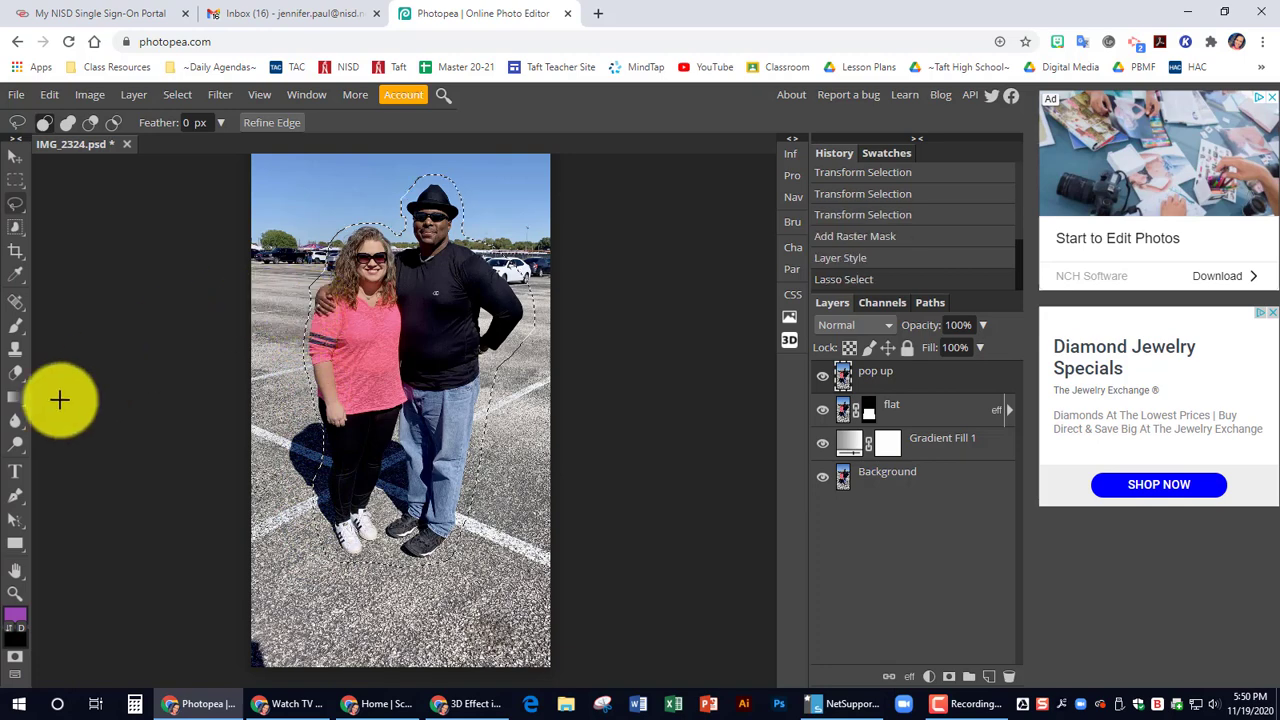
Step: Mask the pop up layer to the lasso outline and set the Eraser brush size
left_click(950, 677)
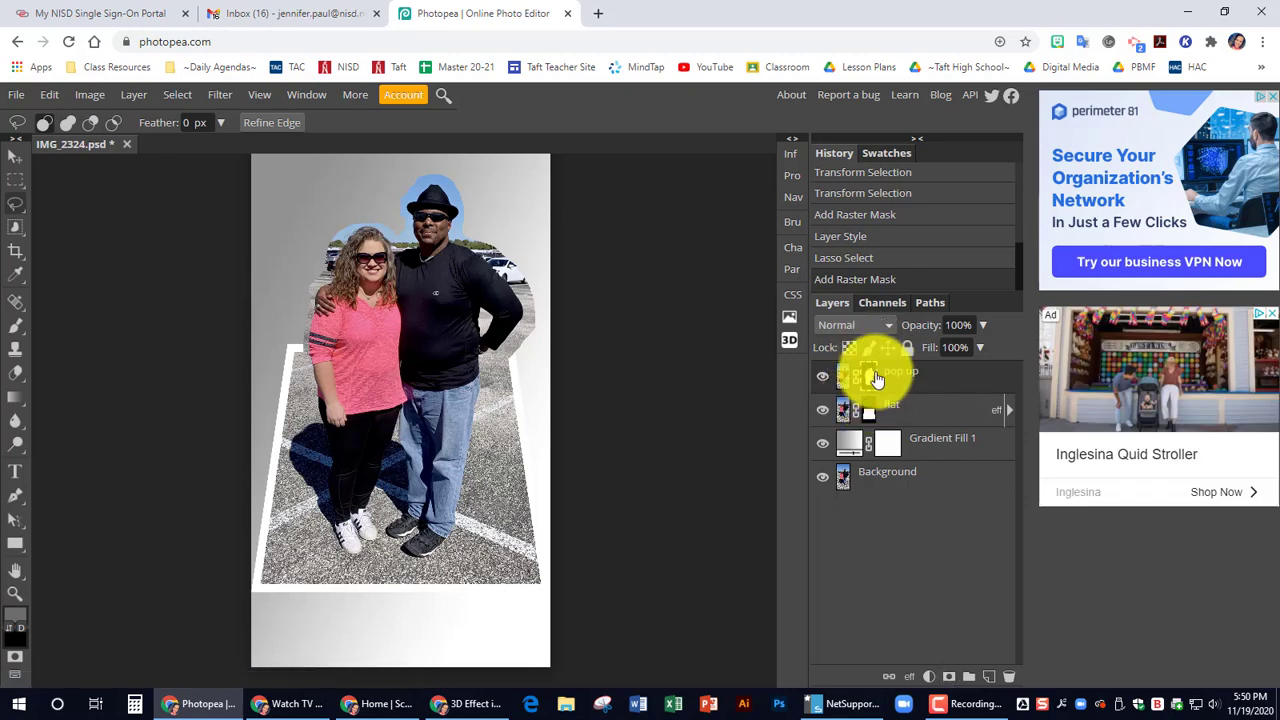
left_click(18, 373)
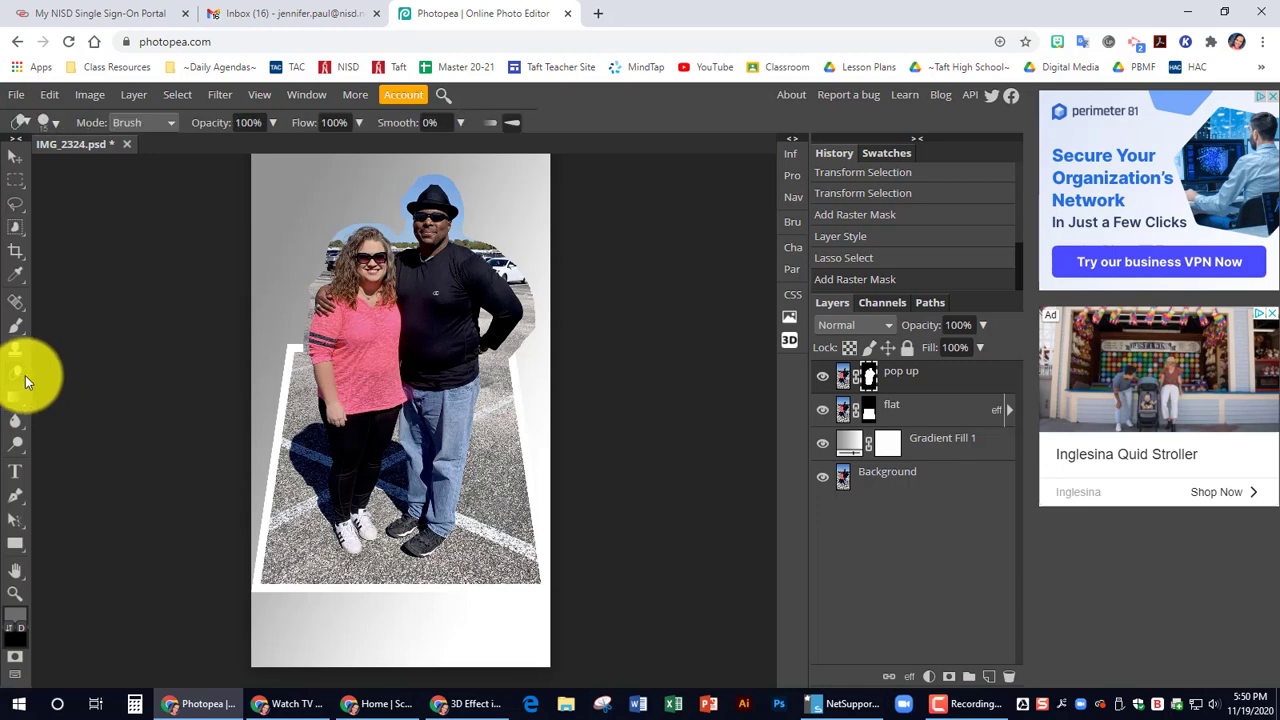
scroll(505, 265, "up", 3)
scroll(505, 265, "up", 1)
left_click(48, 121)
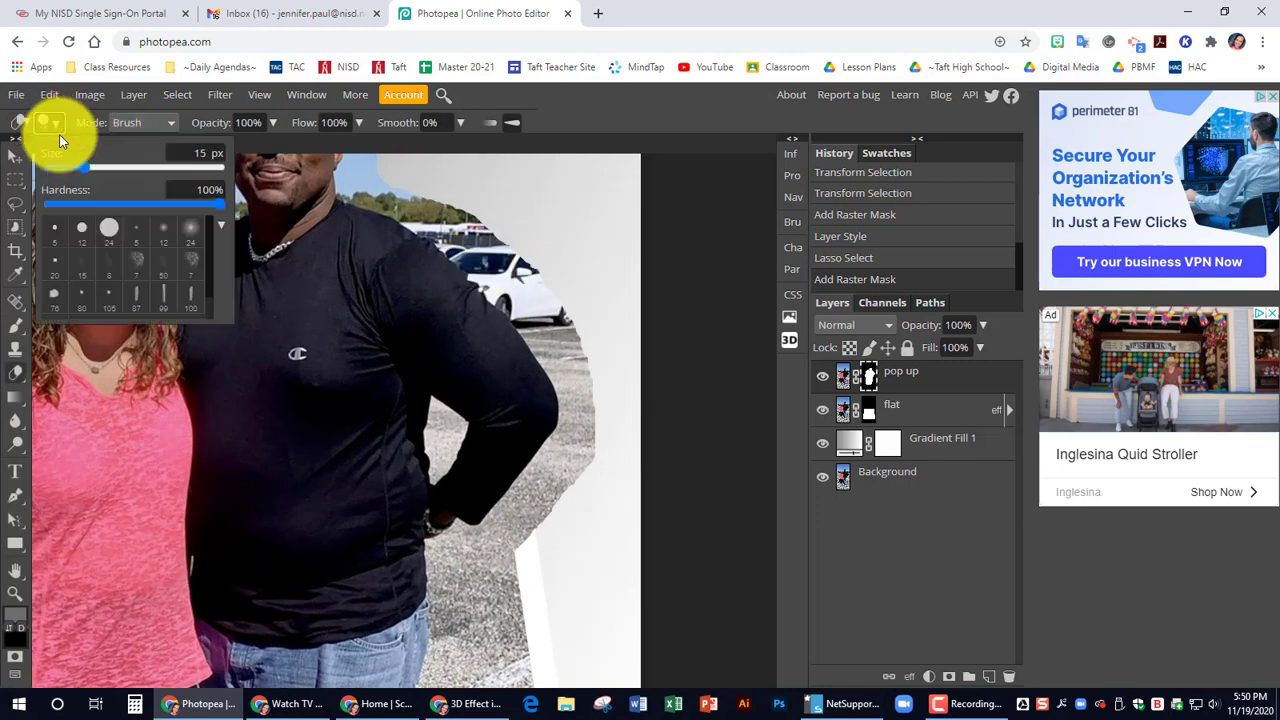
left_click(110, 166)
Step: Erase stray background near the man's shoulder and elbow, undoing the last stroke
mouse_move(500, 194)
left_mouse_down()
mouse_move(449, 220)
mouse_move(423, 206)
mouse_move(556, 326)
left_mouse_up()
mouse_move(471, 214)
left_mouse_down()
mouse_move(577, 332)
mouse_move(592, 415)
mouse_move(537, 309)
left_mouse_up()
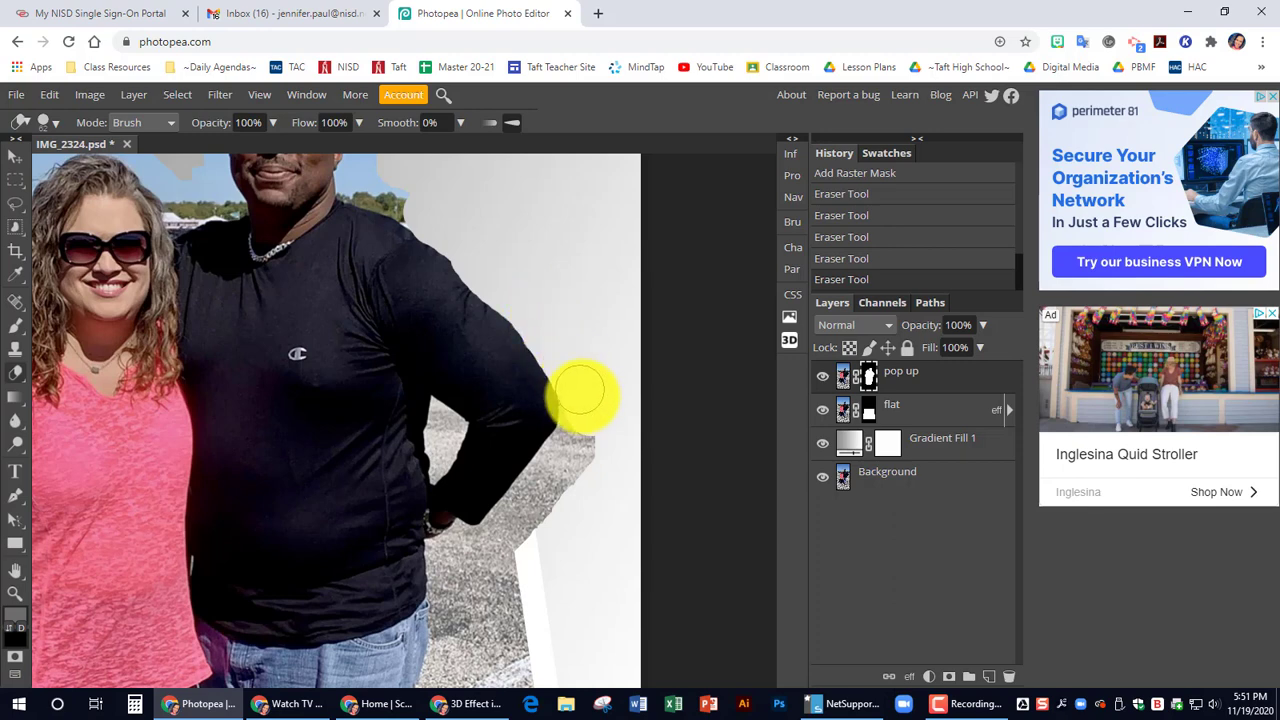
mouse_move(581, 395)
left_mouse_down()
mouse_move(588, 456)
mouse_move(545, 537)
mouse_move(577, 472)
mouse_move(577, 425)
left_mouse_up()
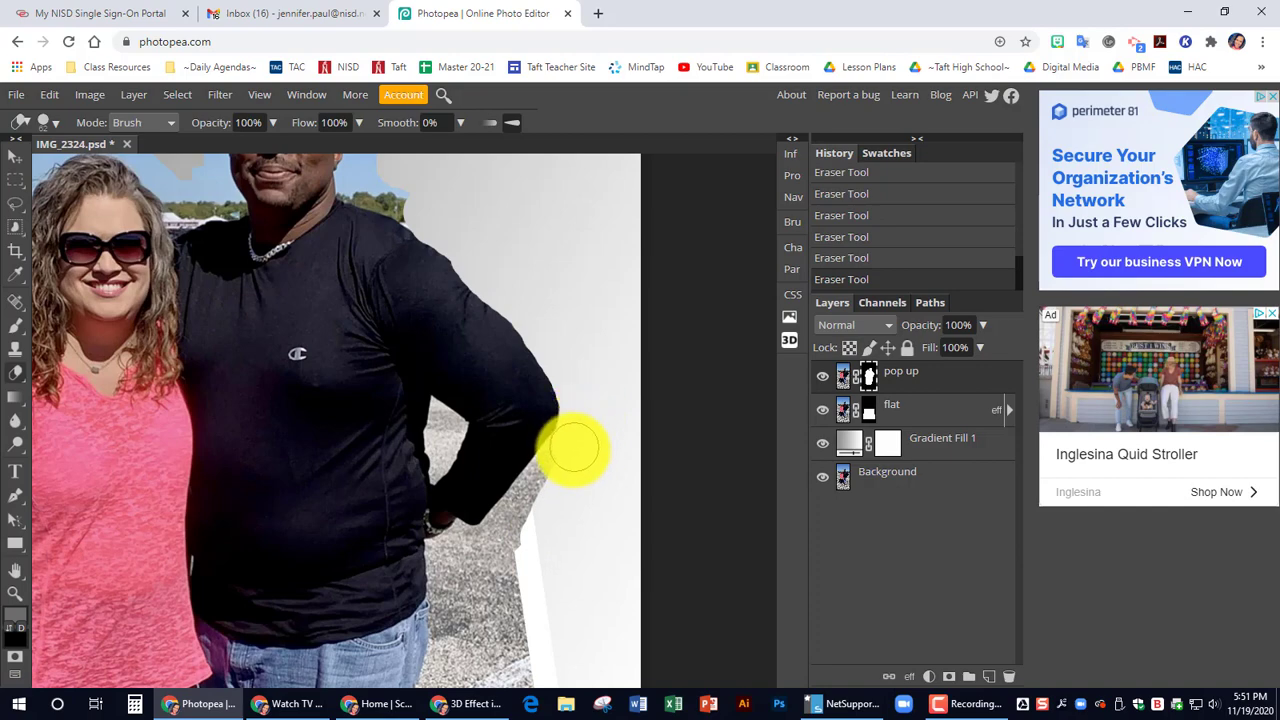
scroll(351, 294, "up", 5)
scroll(366, 354, "left", 5)
scroll(229, 294, "down", 3)
scroll(491, 277, "left", 5)
scroll(148, 323, "up", 3)
scroll(177, 537, "right", 5)
scroll(177, 434, "up", 5)
scroll(423, 371, "down", 3)
scroll(320, 386, "left", 5)
scroll(400, 366, "down", 5)
key("ctrl+z")
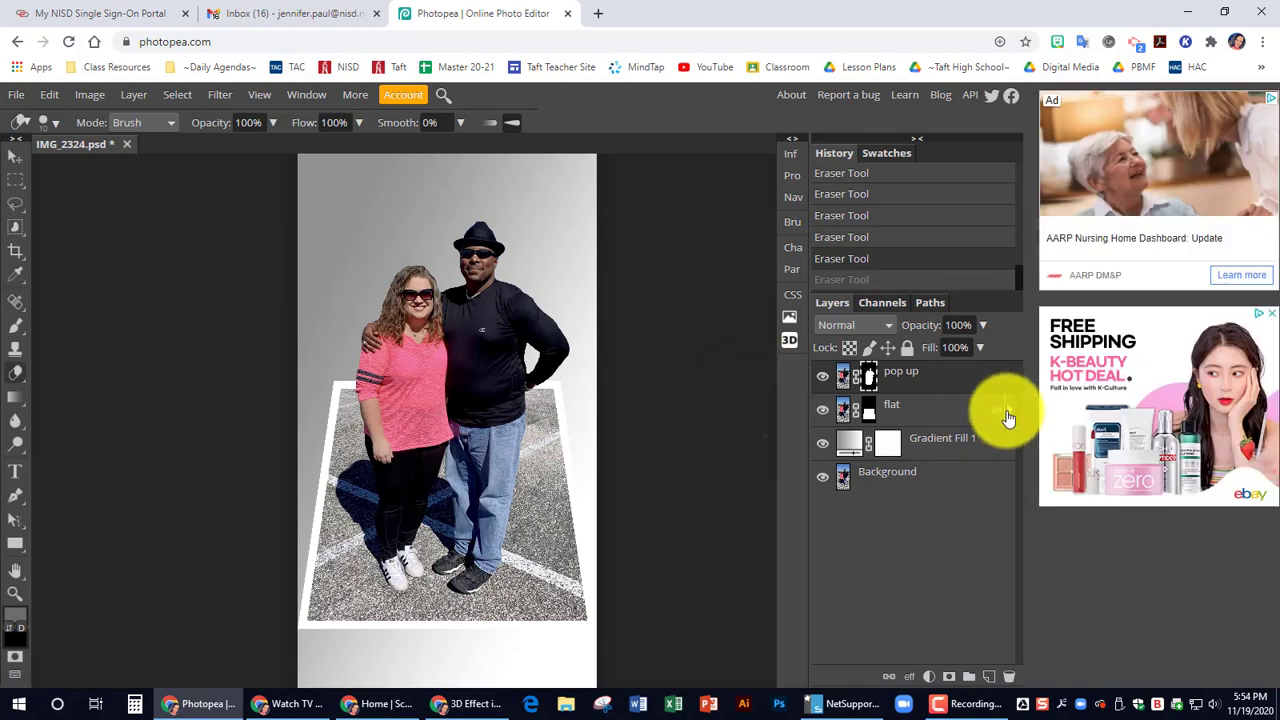
Step: Select the flat layer and load its trapezoid mask as a selection around the framed photo
left_click(900, 411)
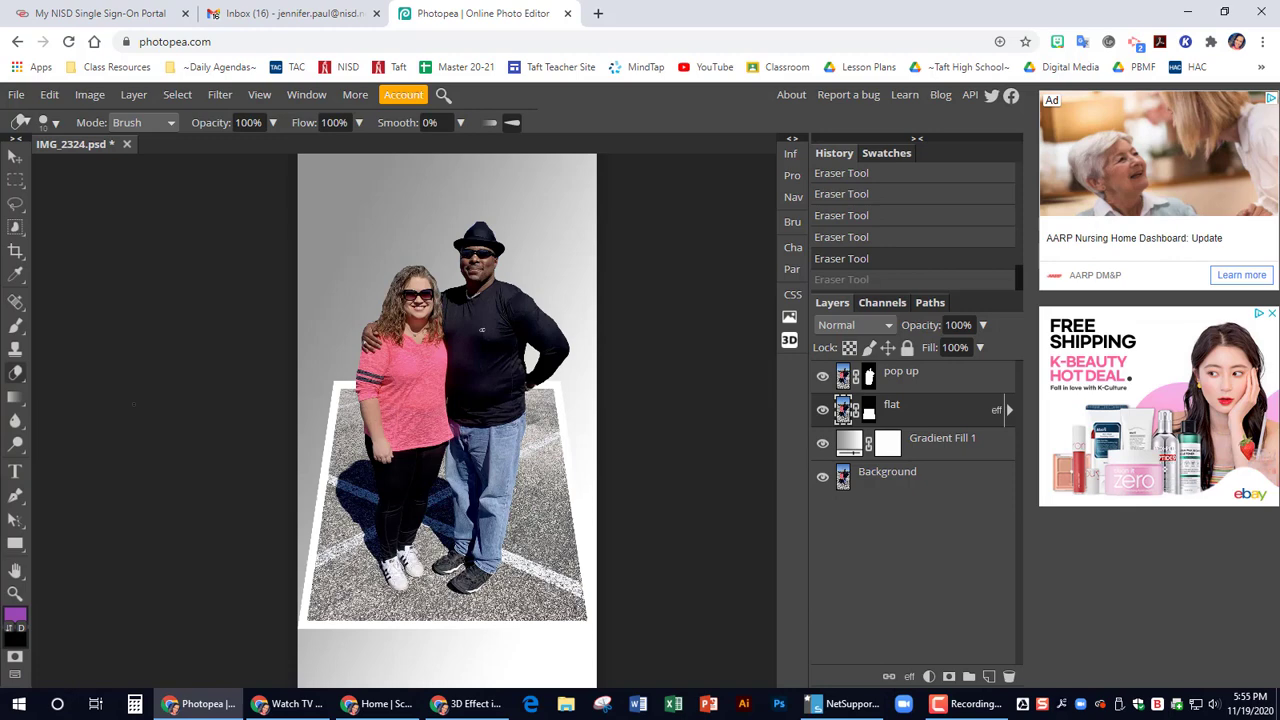
left_click(870, 418, "shift")
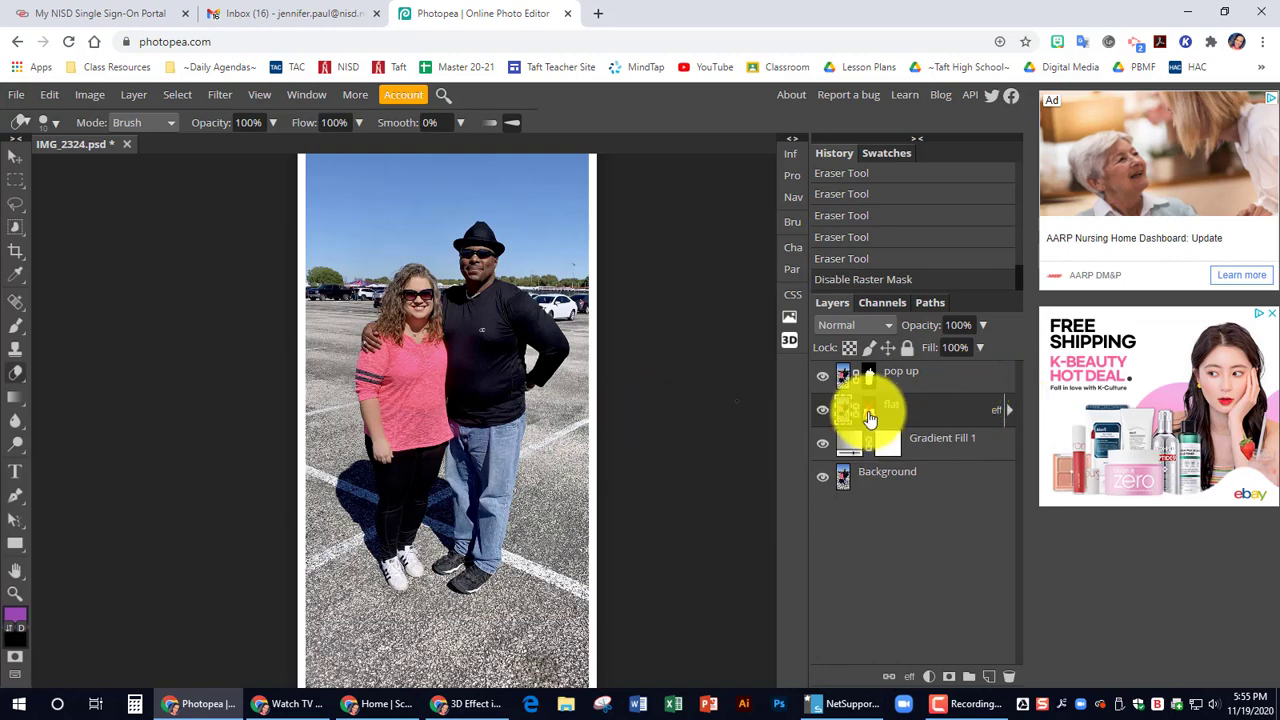
left_click(872, 416, "shift")
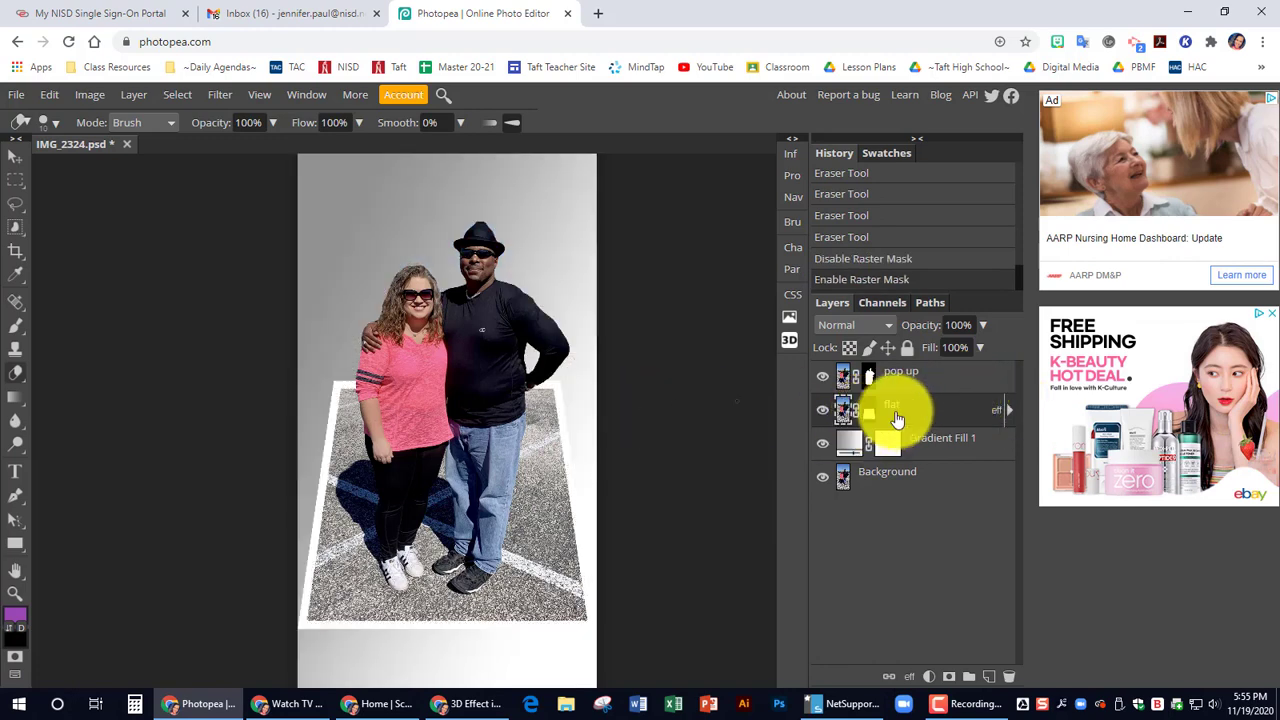
left_click(868, 412, "ctrl")
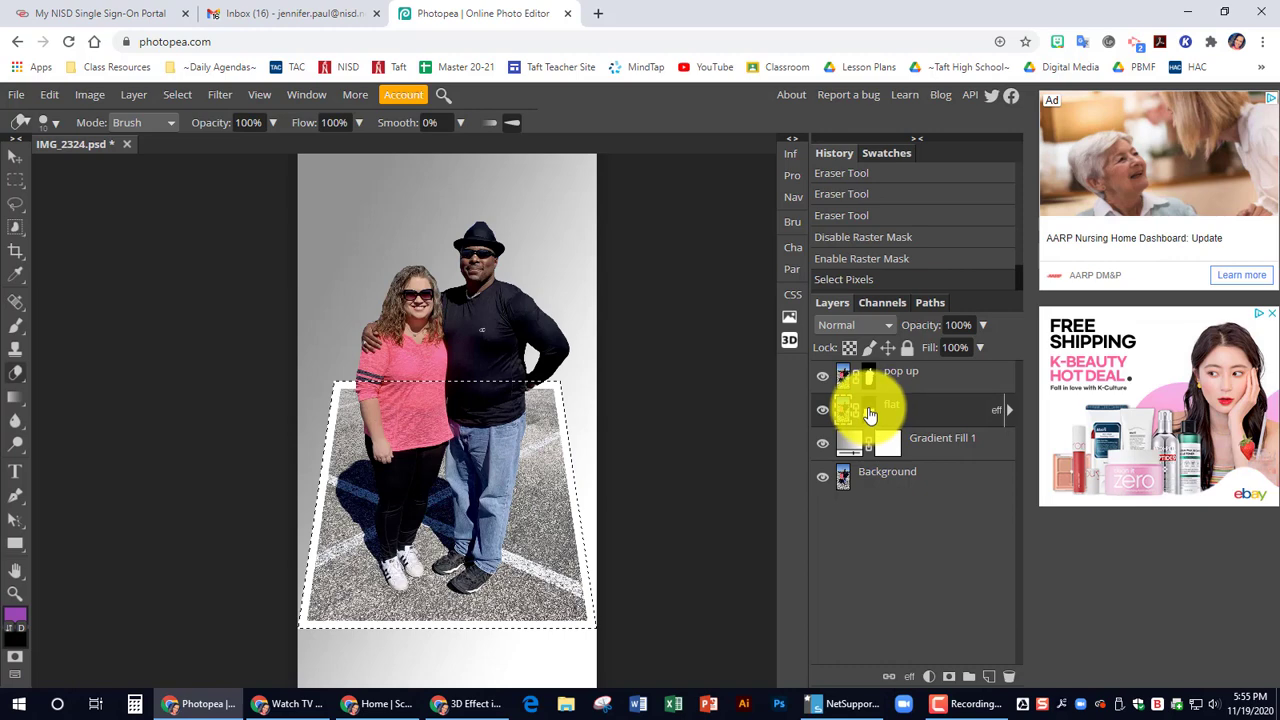
left_click(868, 412, "ctrl")
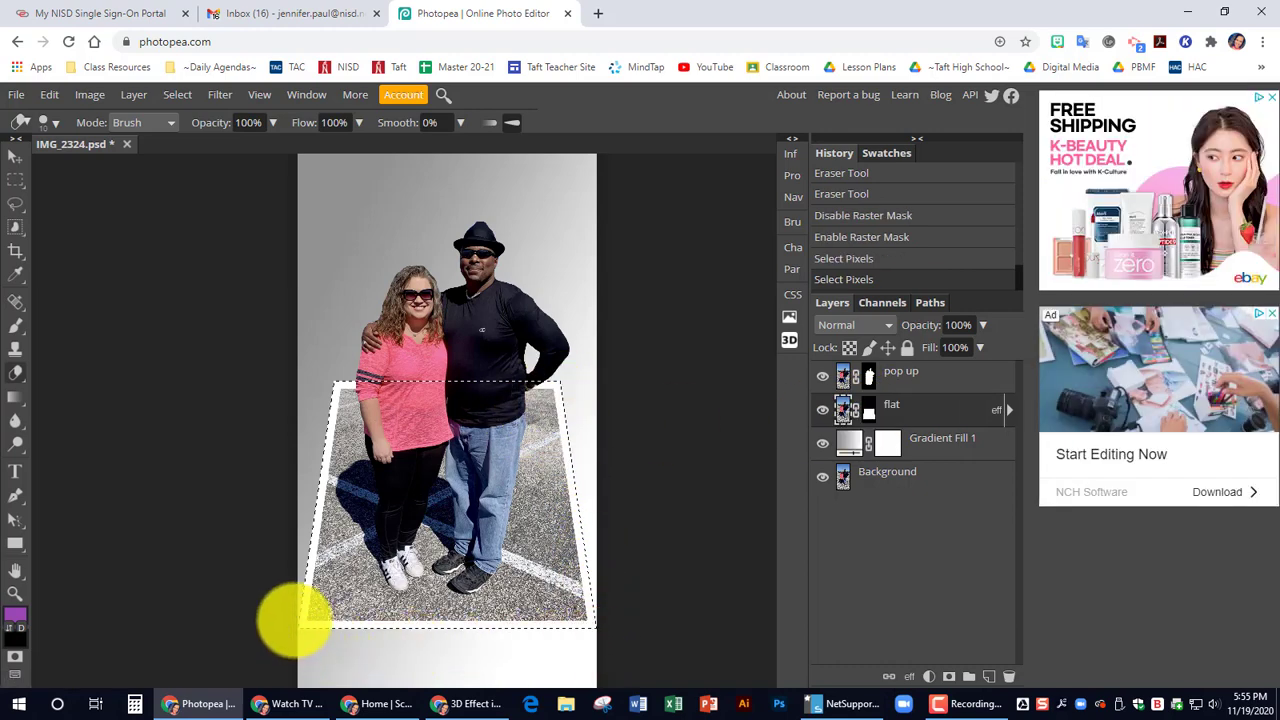
left_click(873, 413, "ctrl")
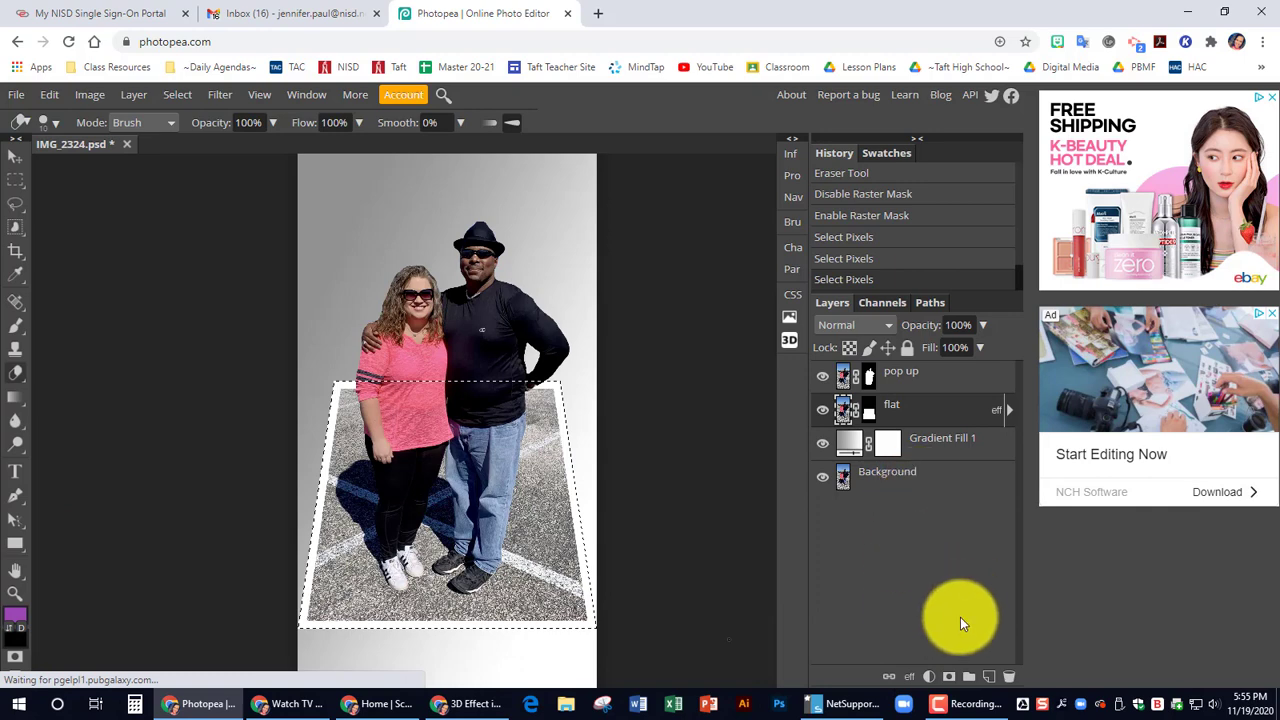
Step: Add a new layer beneath the flat layer and name it 'shadow'
left_click(990, 679)
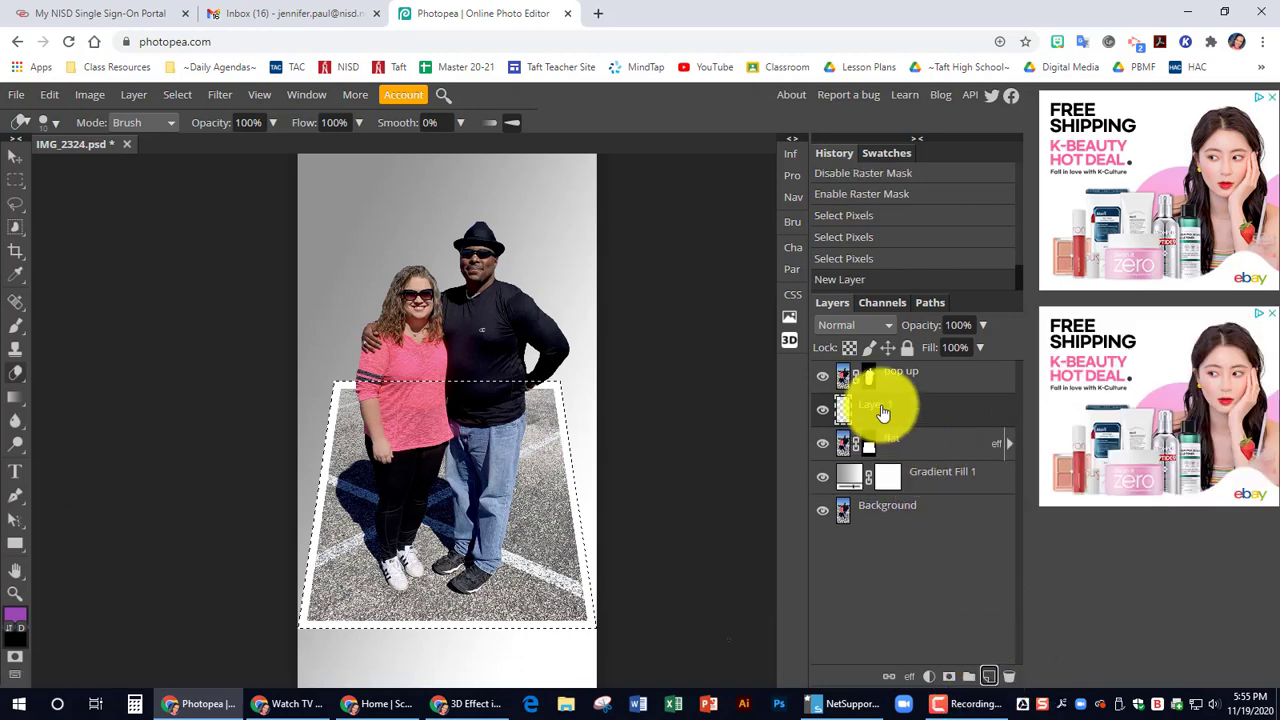
left_click_drag(880, 412, 881, 457)
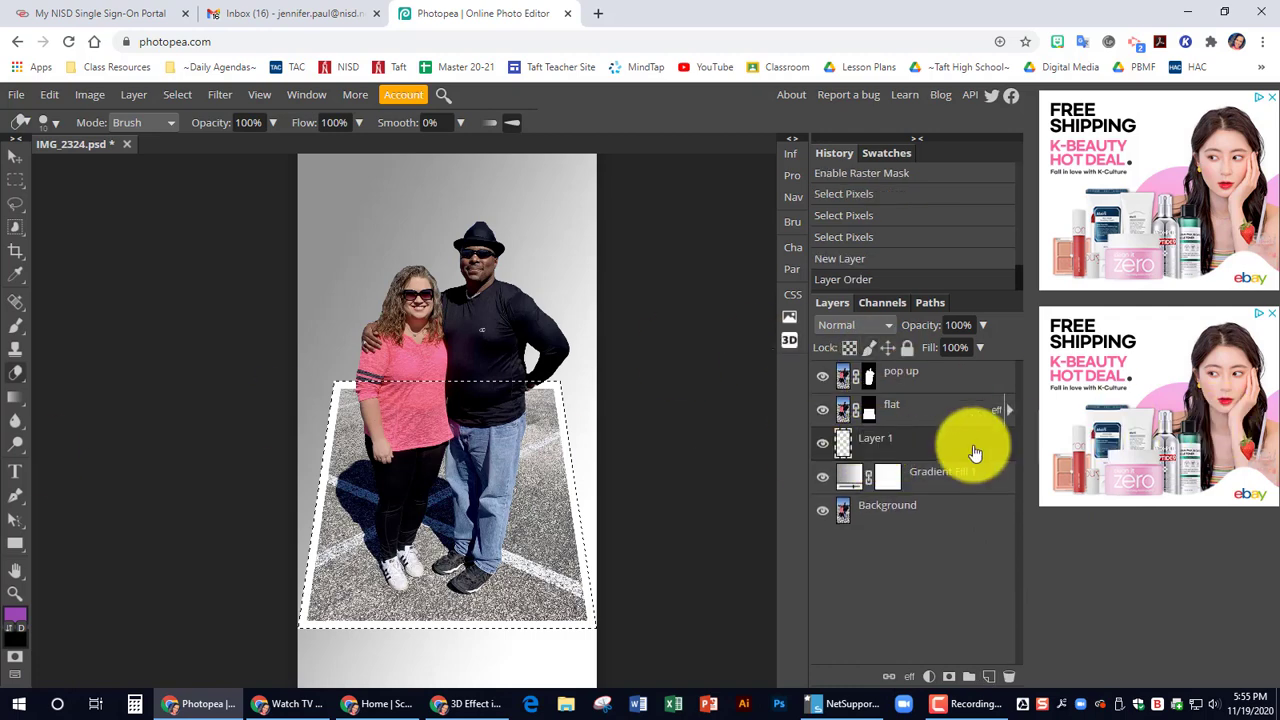
double_click(888, 436)
type("shadow")
key("Return")
left_click(113, 278)
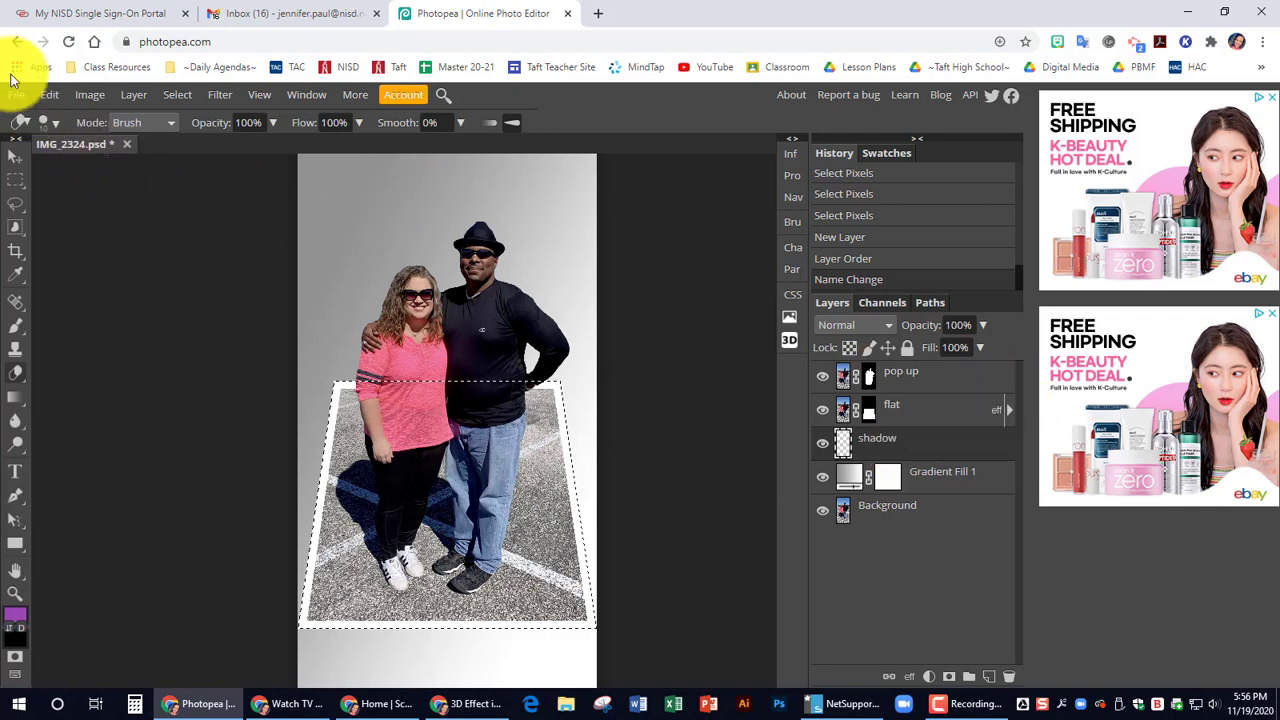
Step: Fill the trapezoid selection on the shadow layer with black
left_click(42, 94)
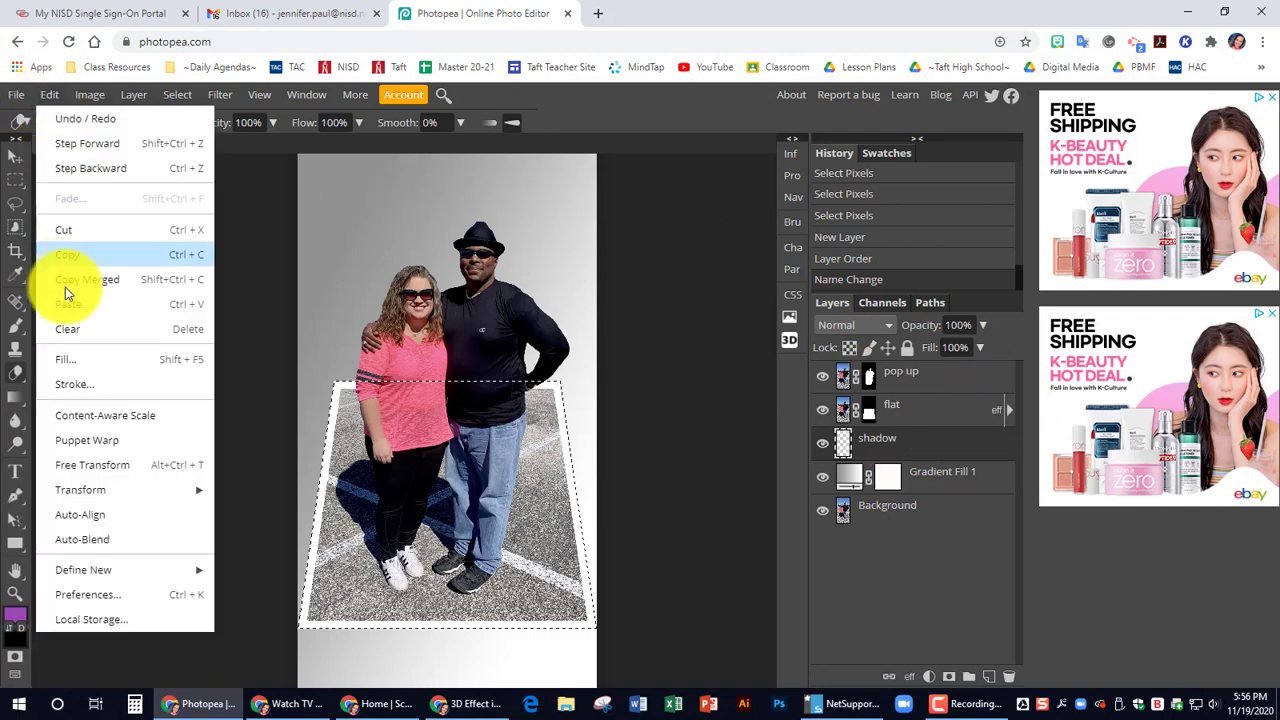
left_click(73, 358)
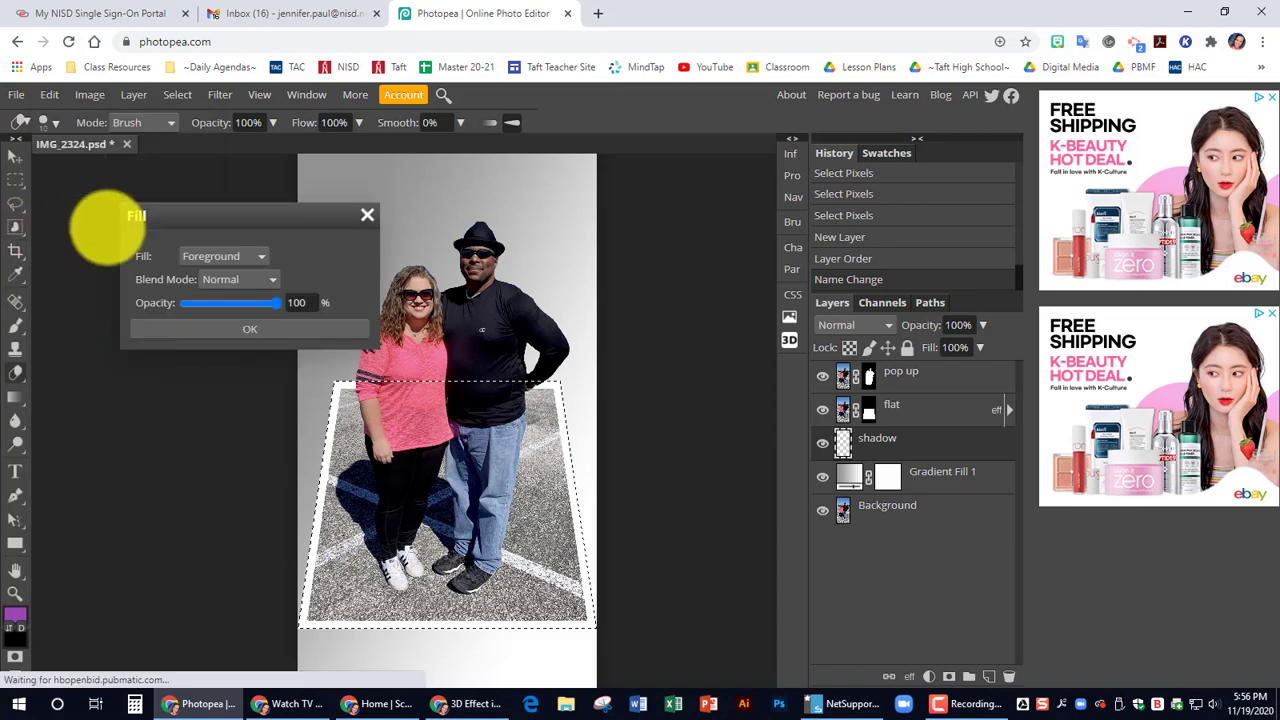
left_click(215, 261)
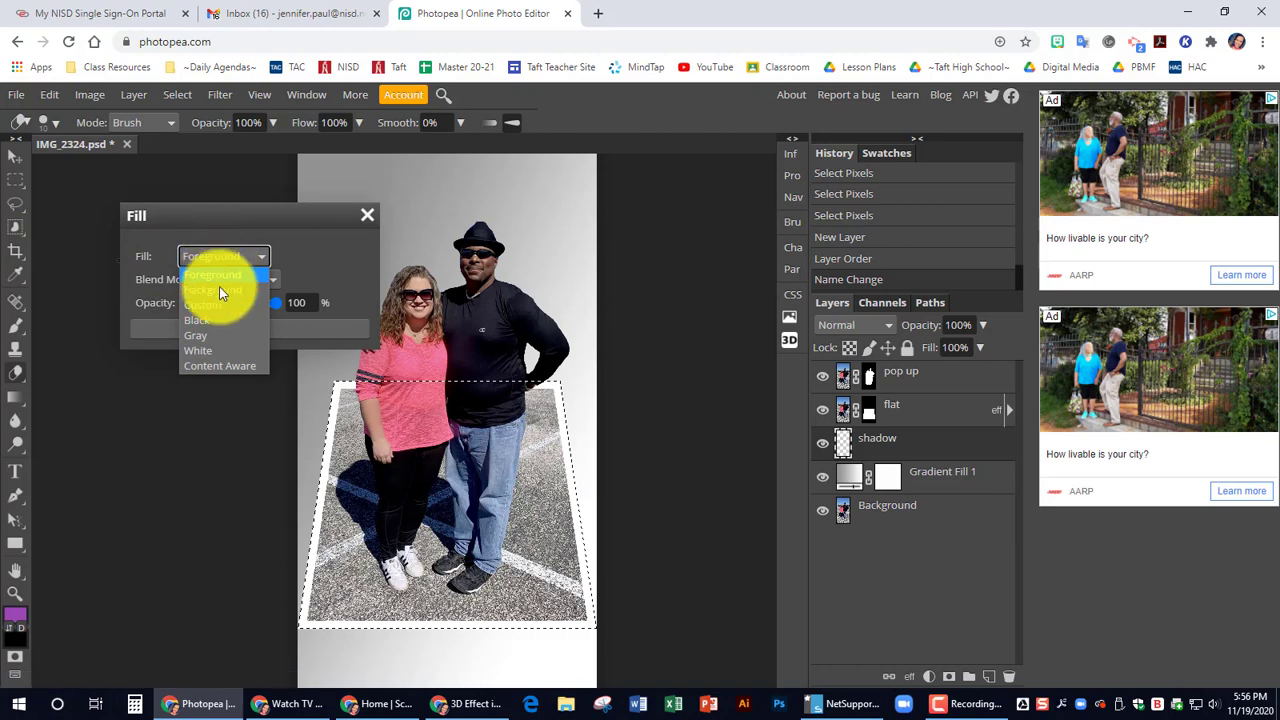
left_click(218, 306)
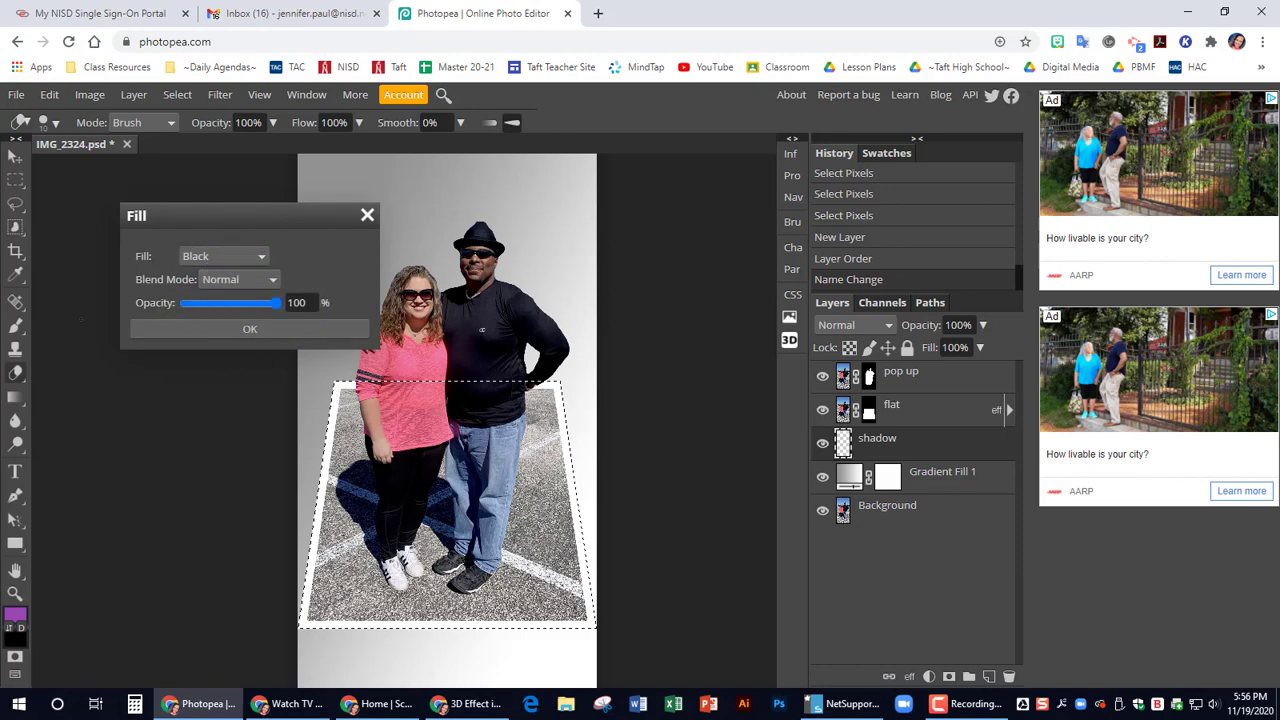
left_click(216, 322)
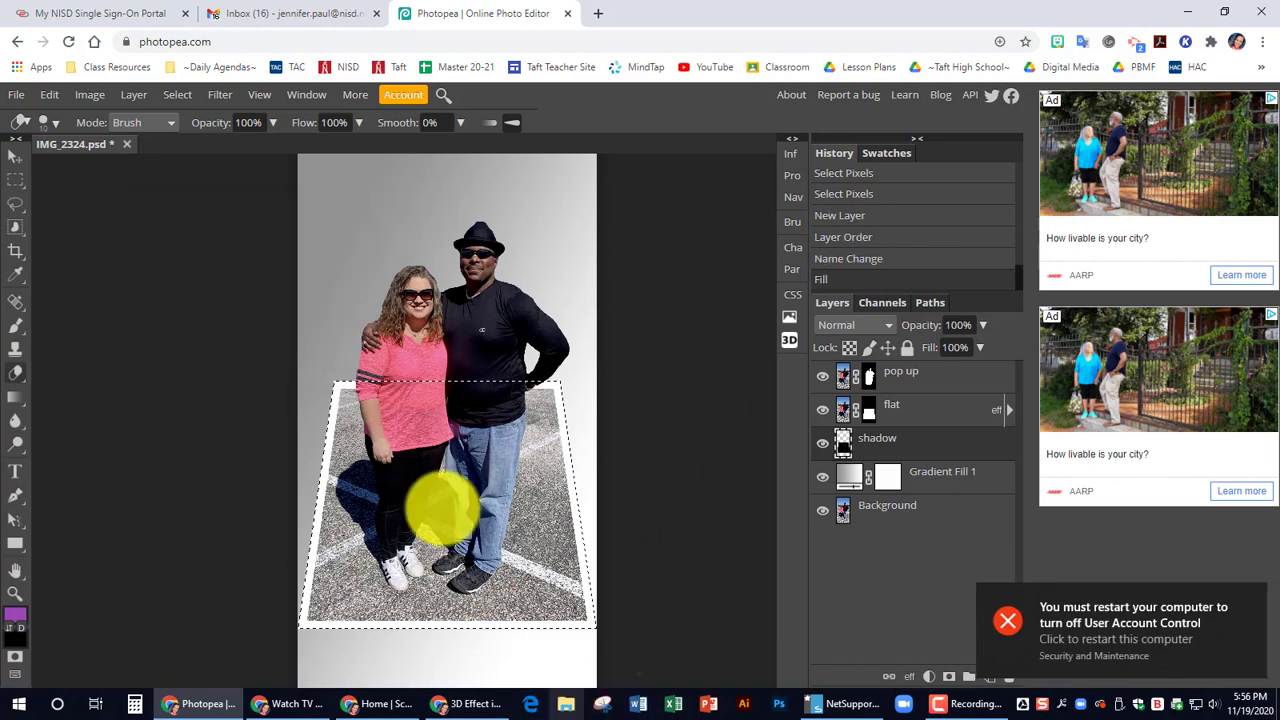
left_click(846, 456)
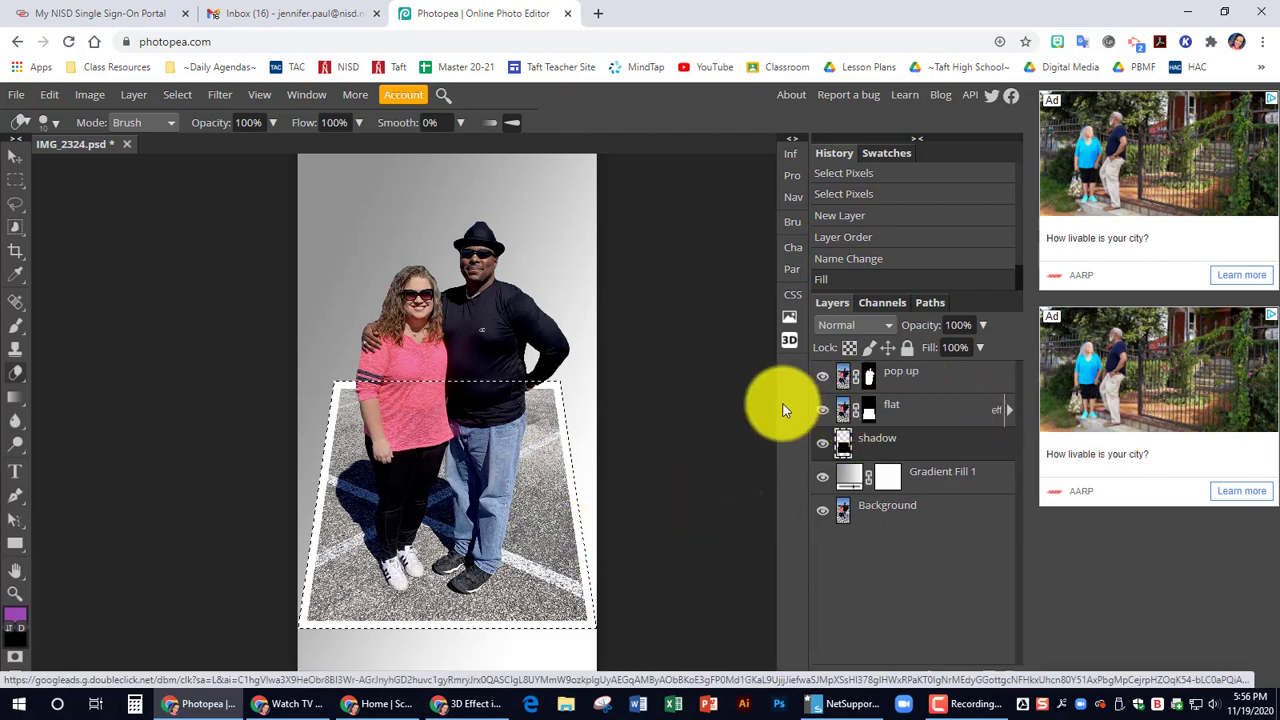
Step: Select the flat layer and unlink its mask from the image
left_click(868, 409)
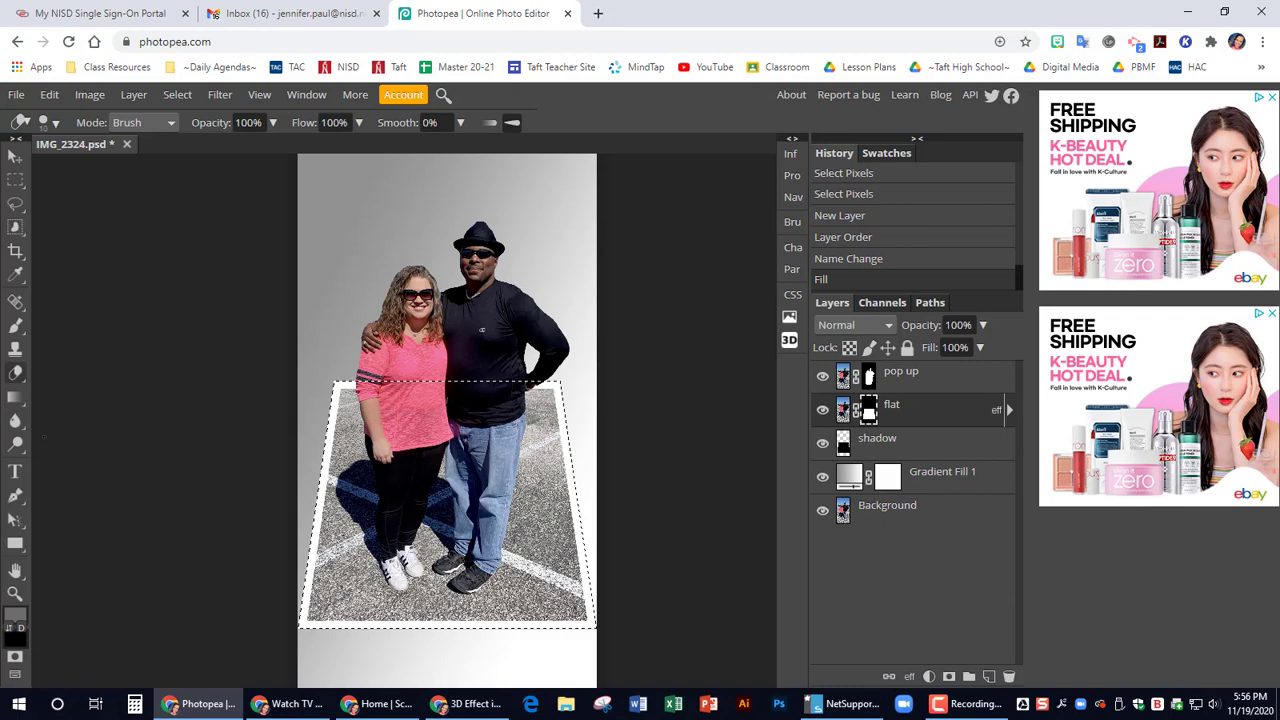
left_click(858, 418)
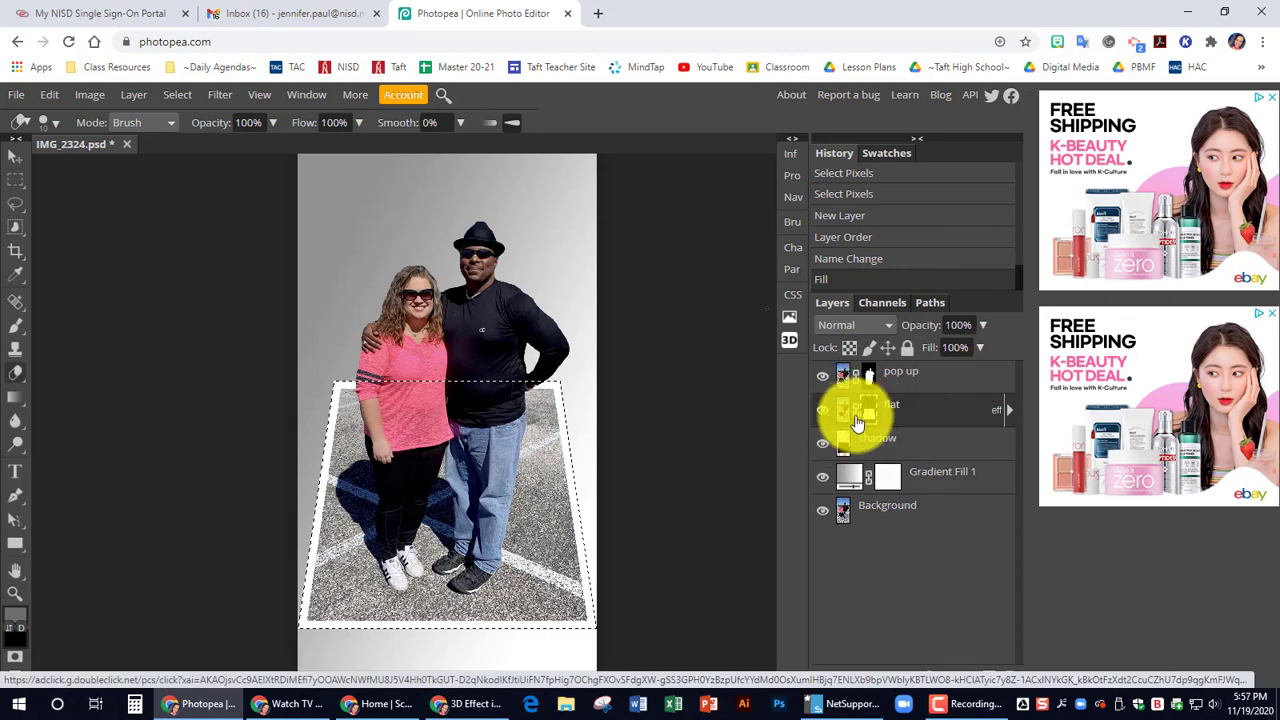
left_click(856, 409)
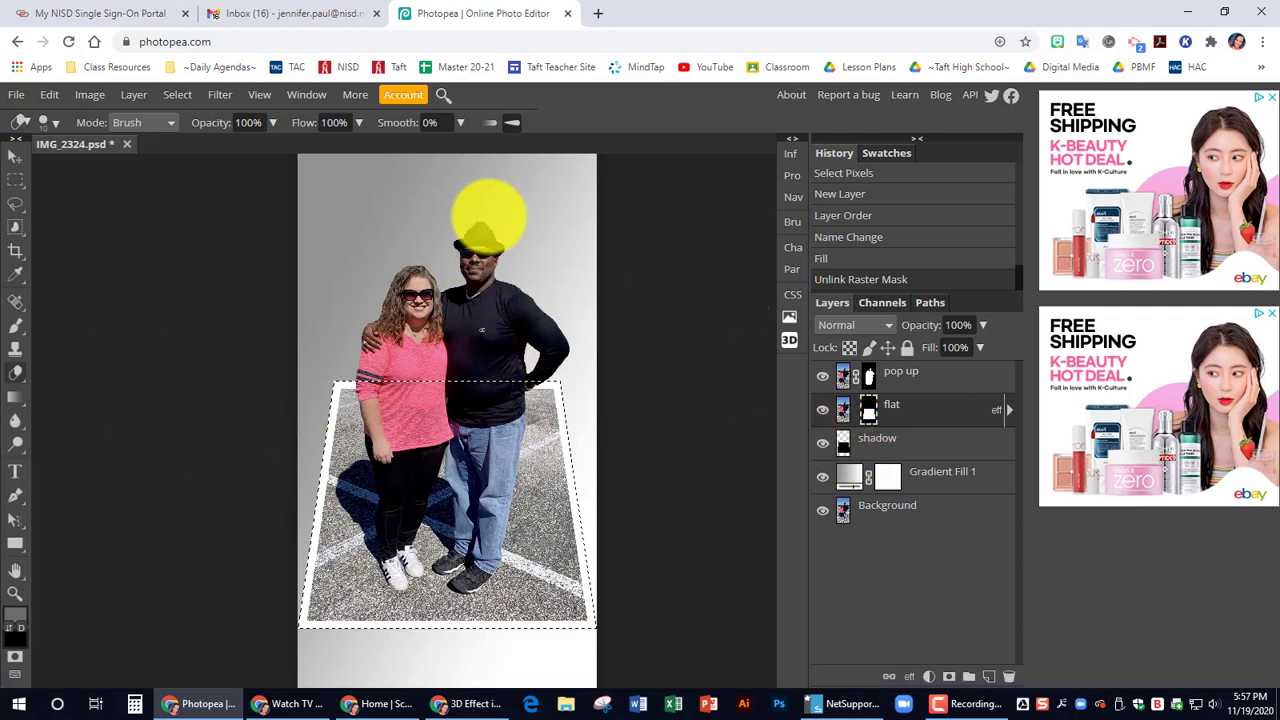
Step: Warp the flat photo frame, curving its bottom edge and raising its top corners
left_click(51, 96)
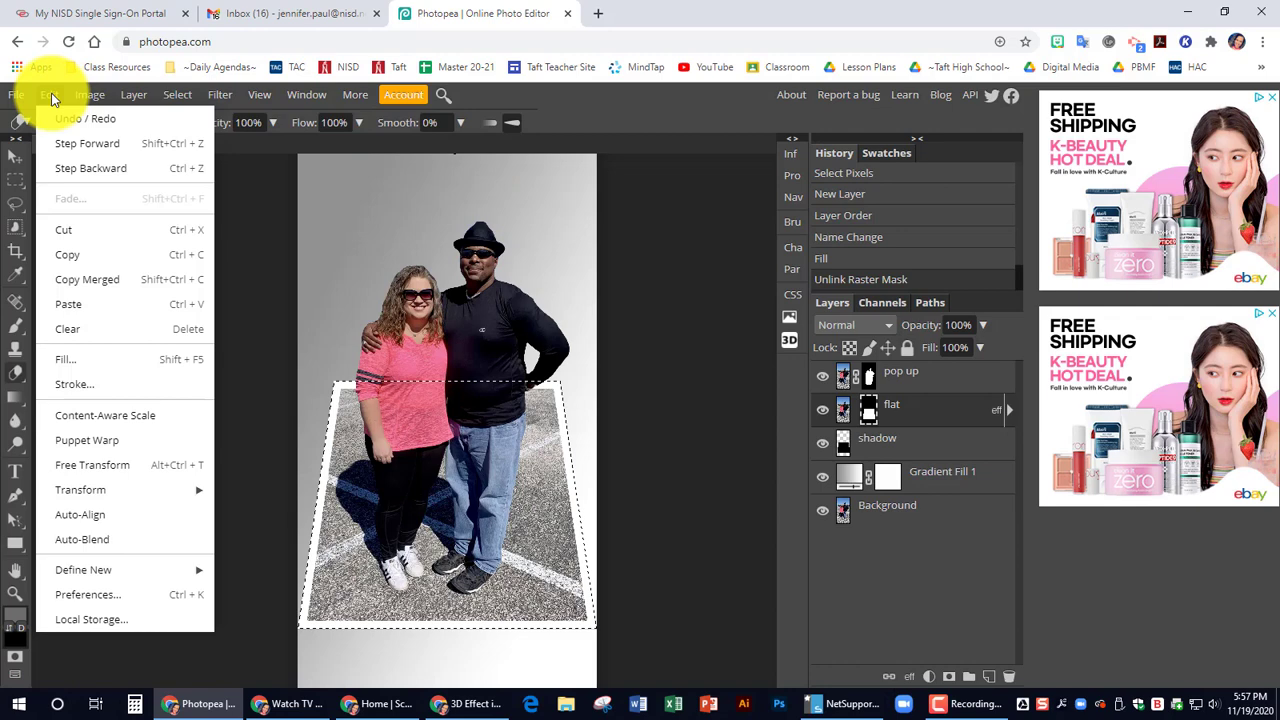
mouse_move(183, 485)
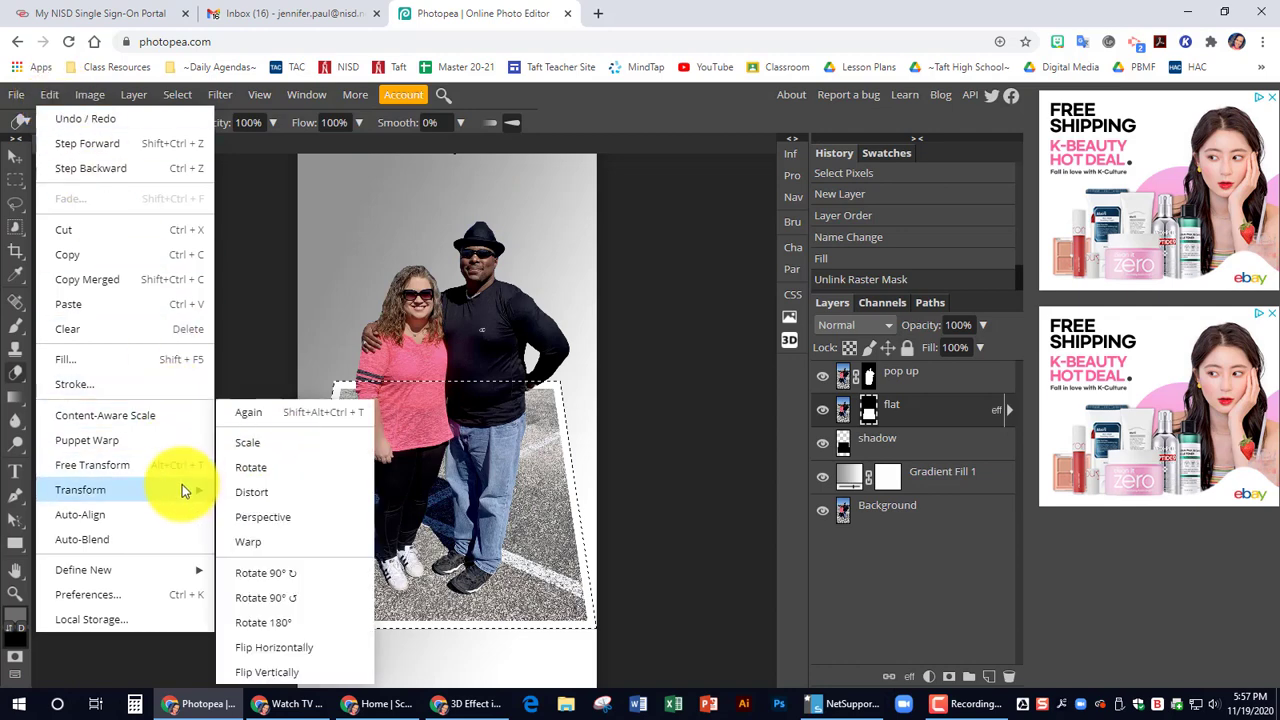
left_click(251, 541)
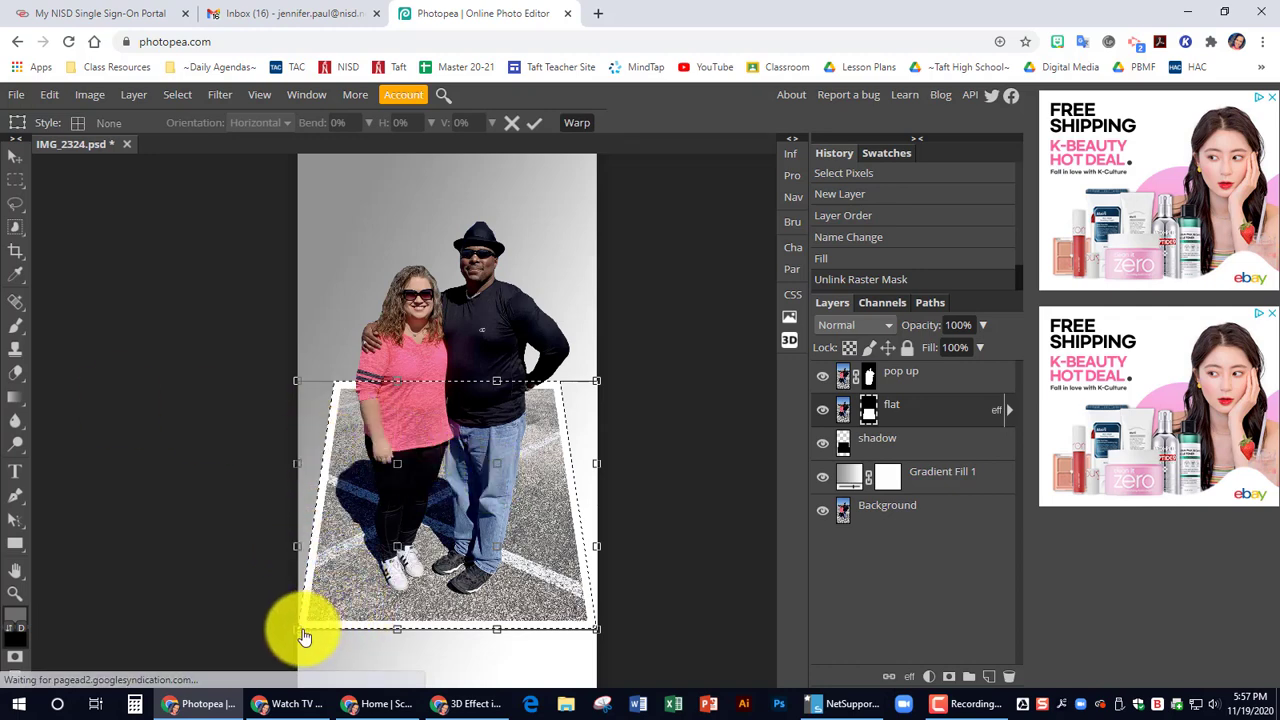
left_click_drag(298, 631, 297, 618)
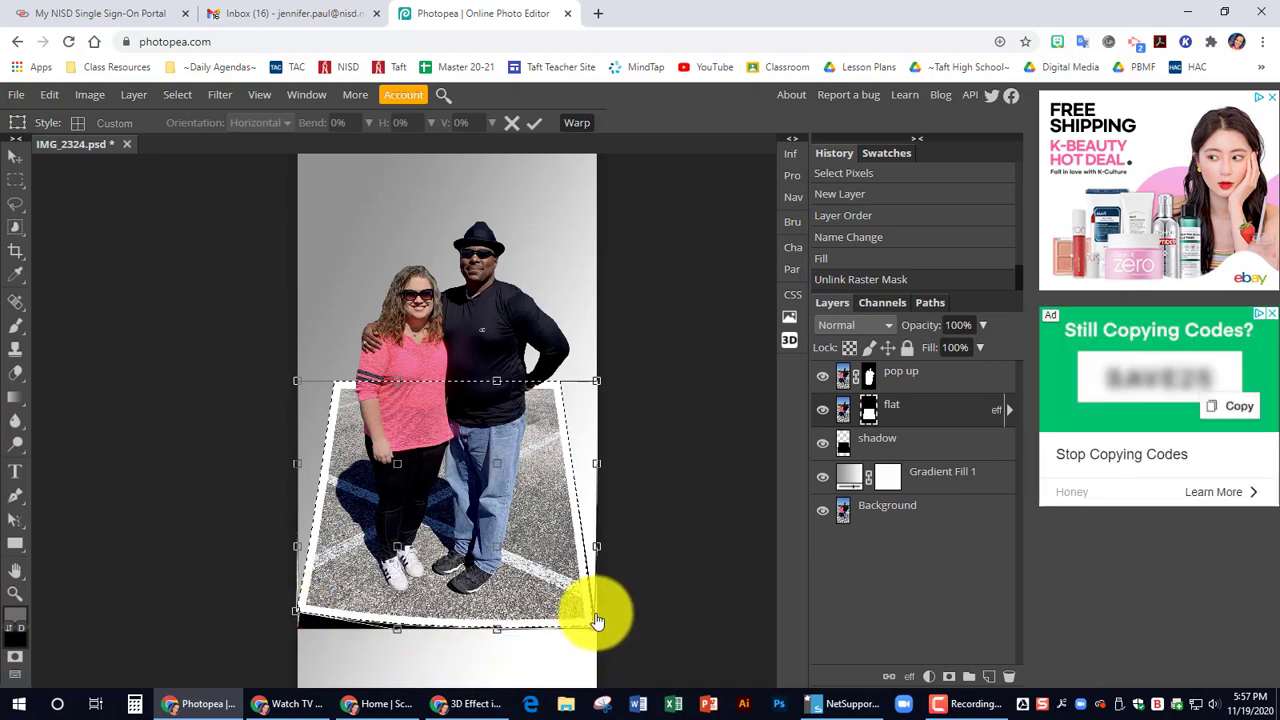
left_click_drag(597, 616, 597, 617)
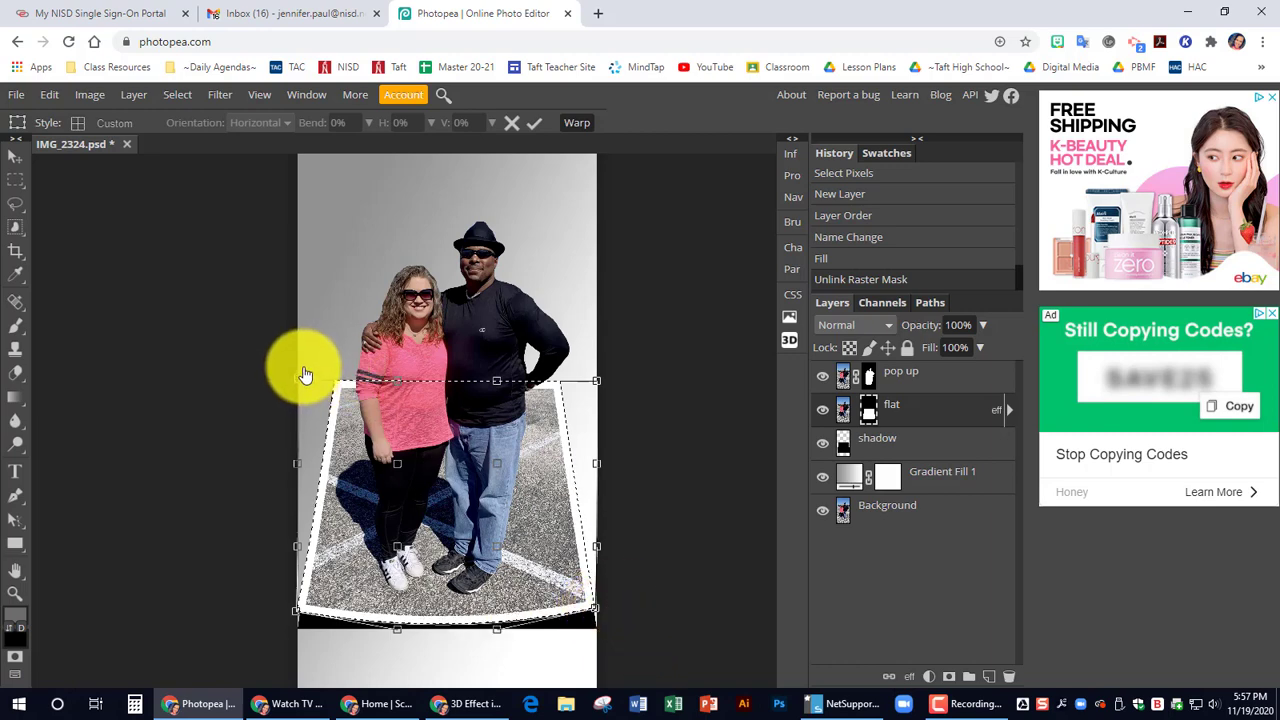
left_click_drag(305, 373, 293, 370)
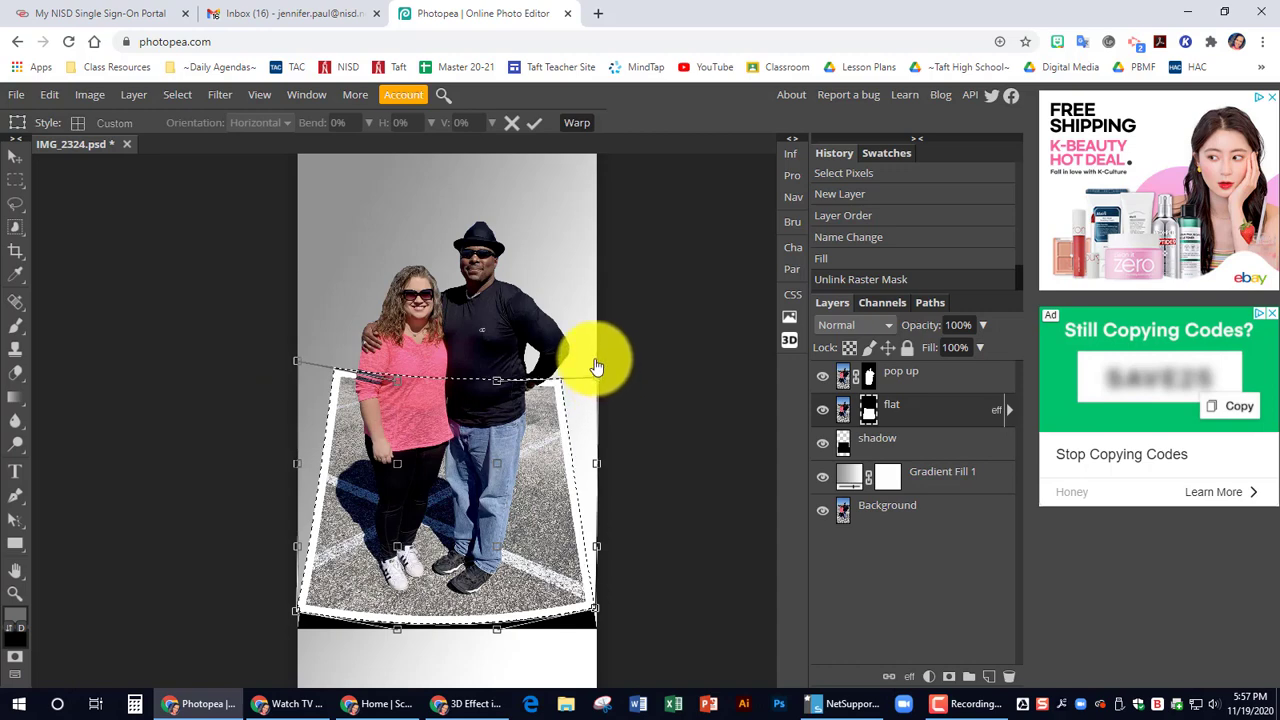
left_click_drag(596, 367, 595, 364)
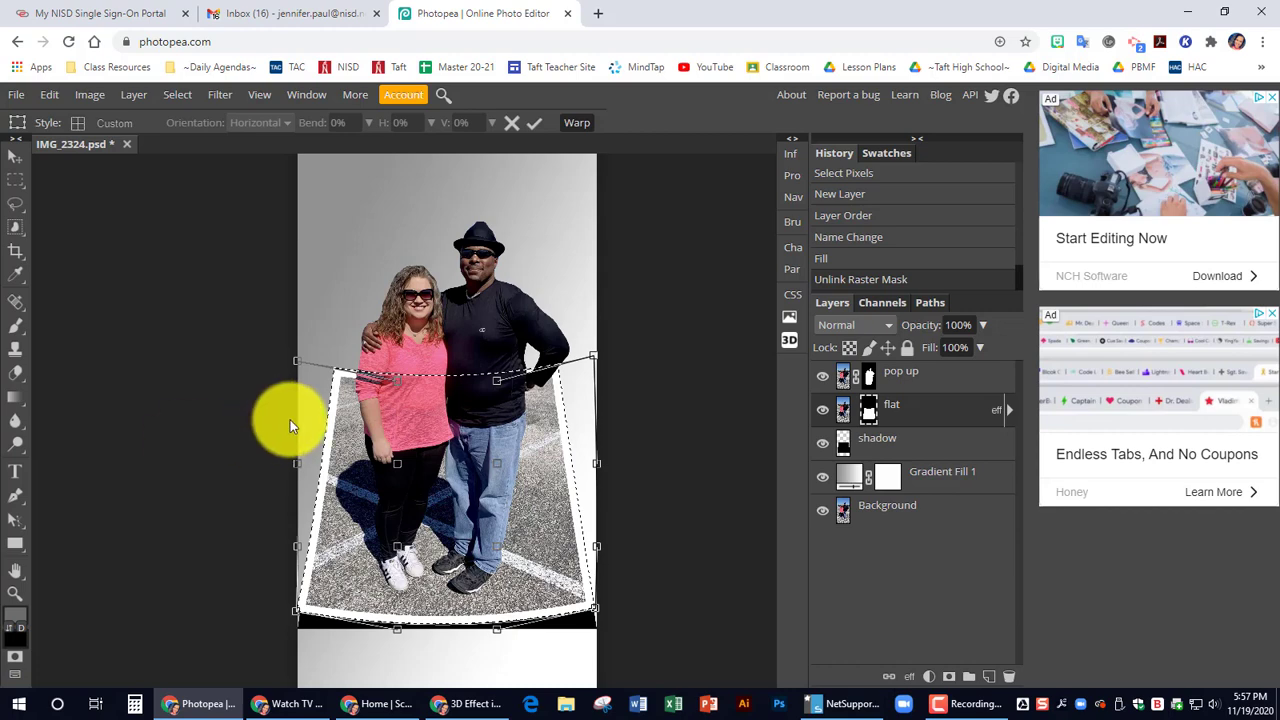
Step: Commit the frame warp, deselect everything, and make the shadow layer active
key("Return")
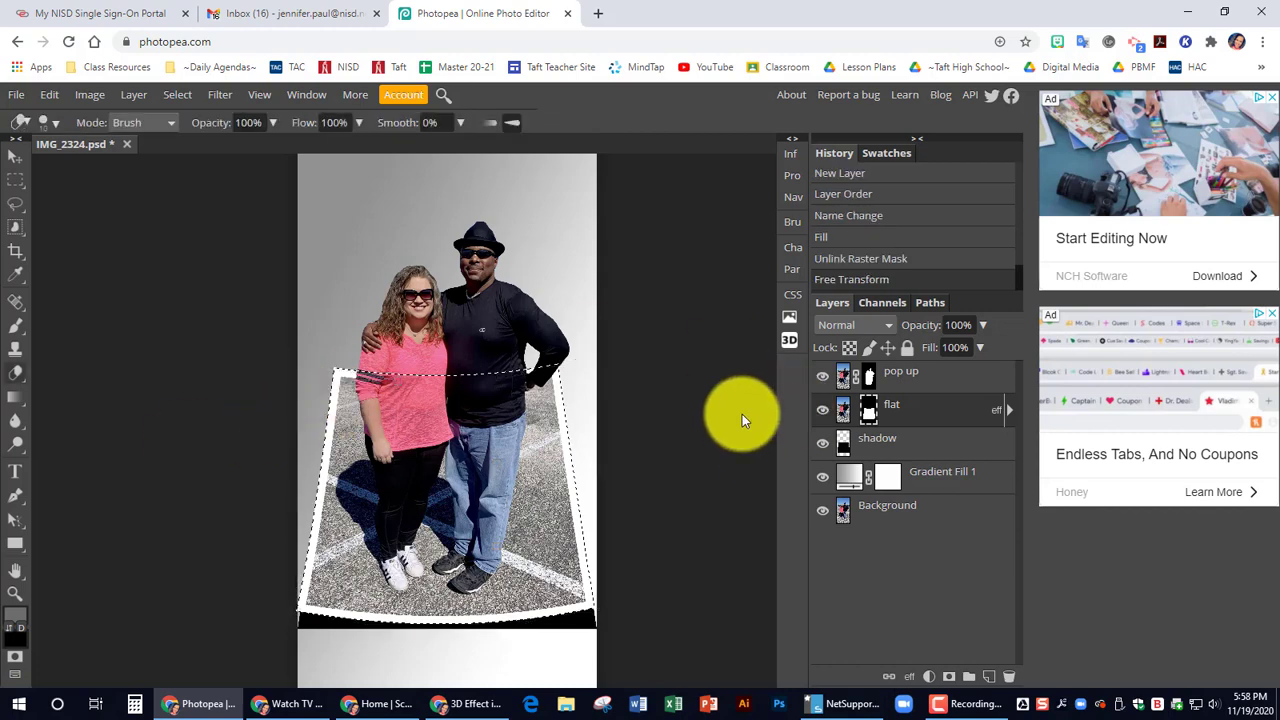
left_click(179, 97)
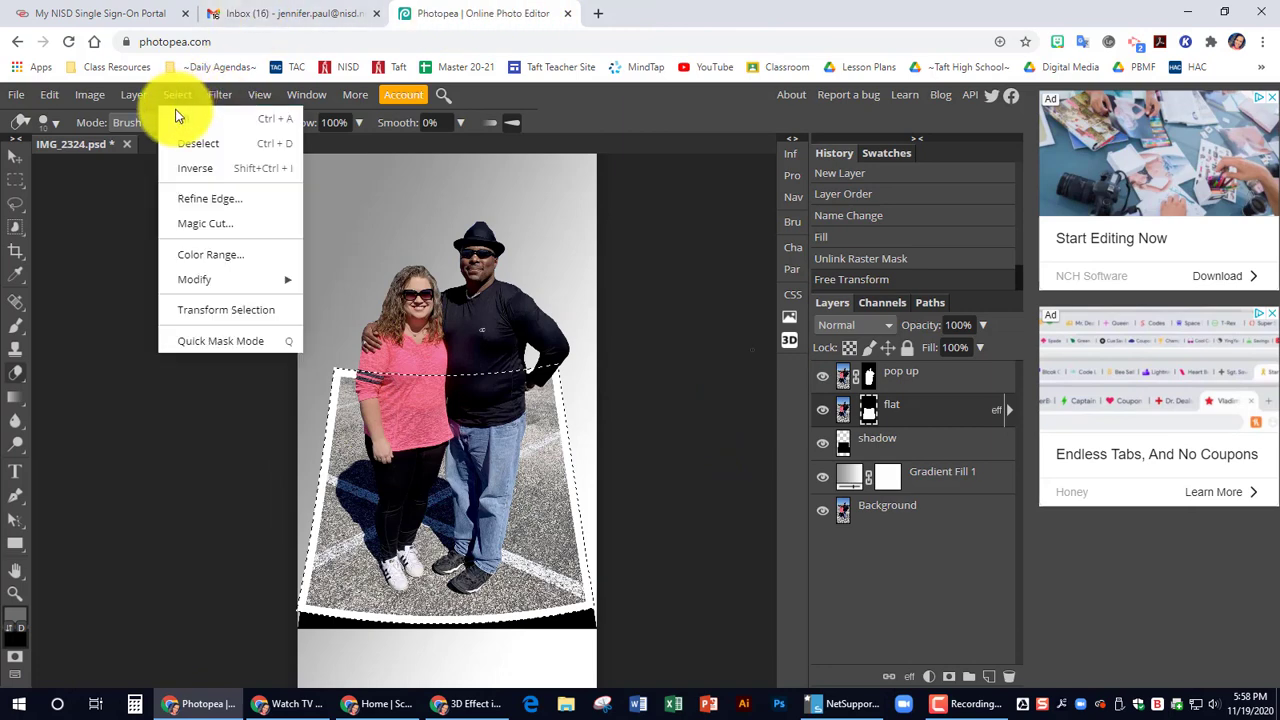
left_click(185, 146)
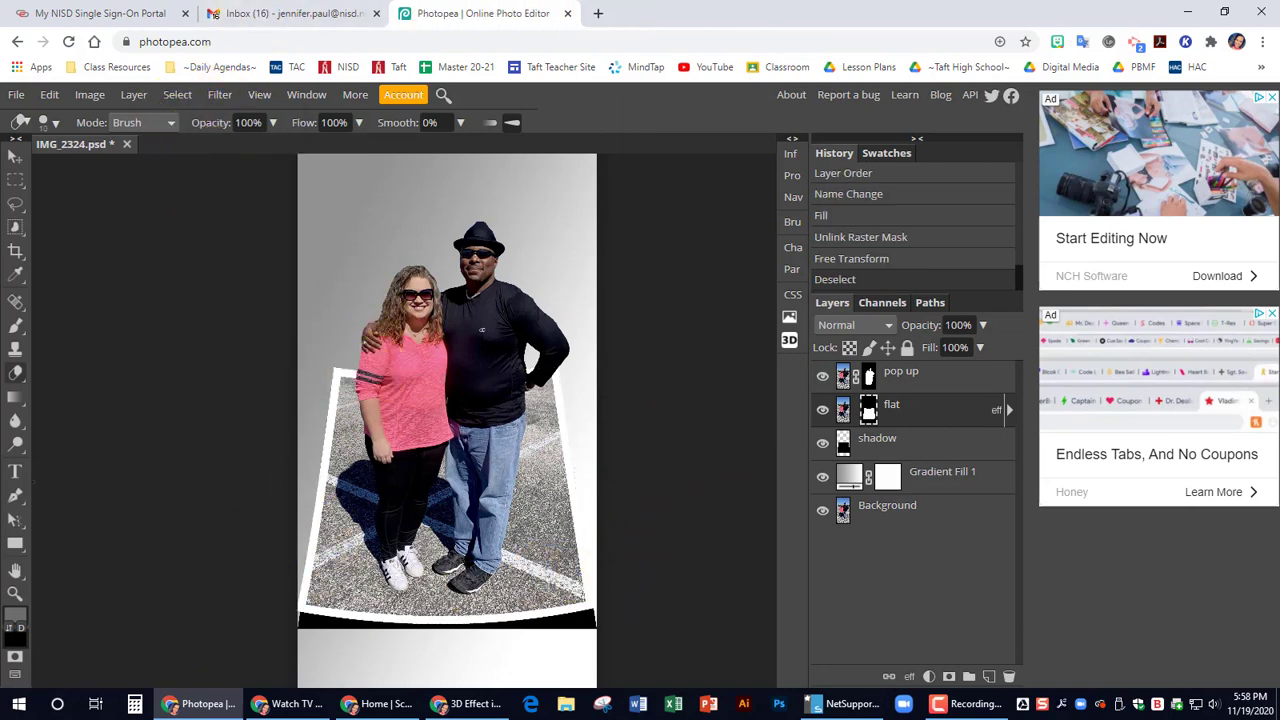
left_click(894, 445)
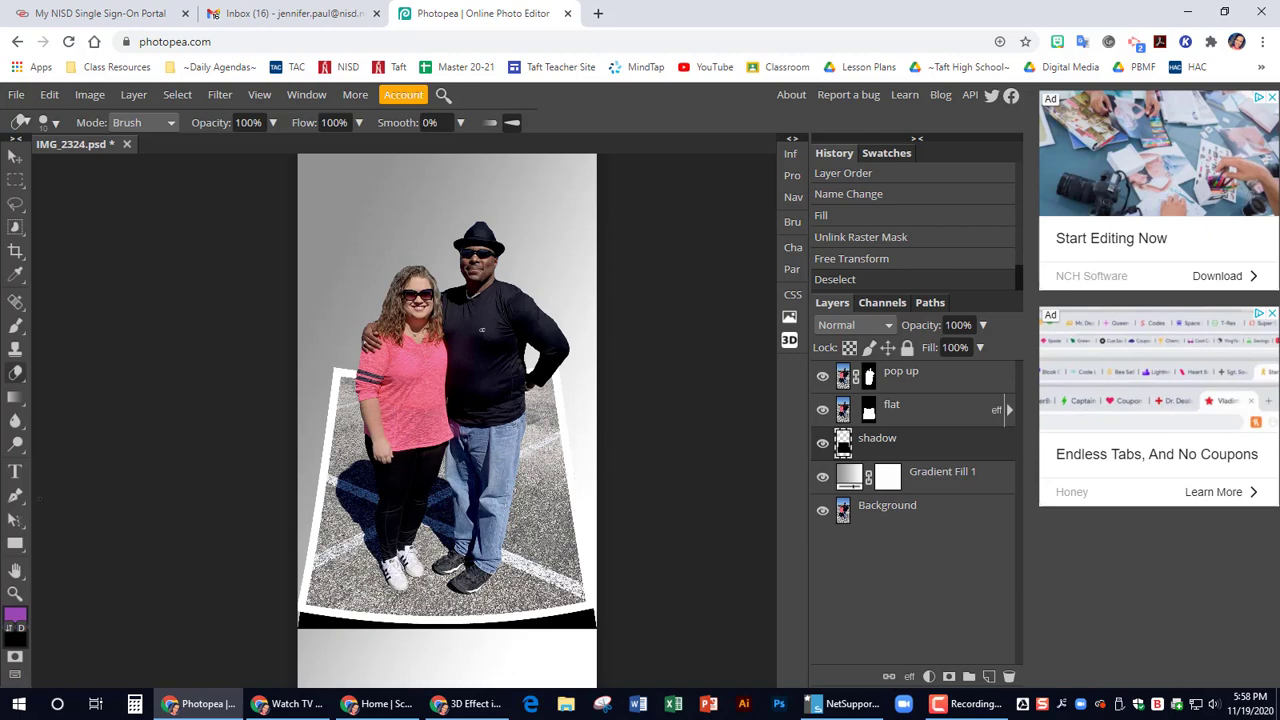
Step: Apply a Gaussian Blur with a 10.1 px radius to the shadow layer
left_click(225, 100)
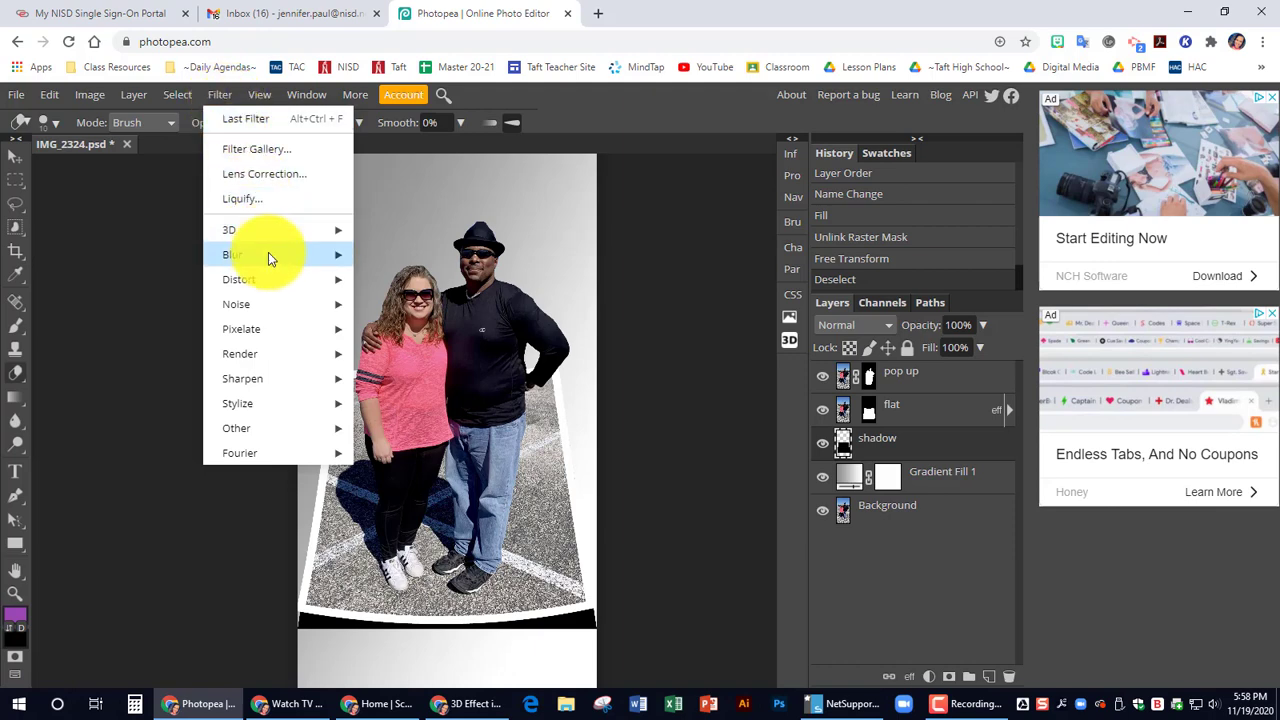
mouse_move(268, 252)
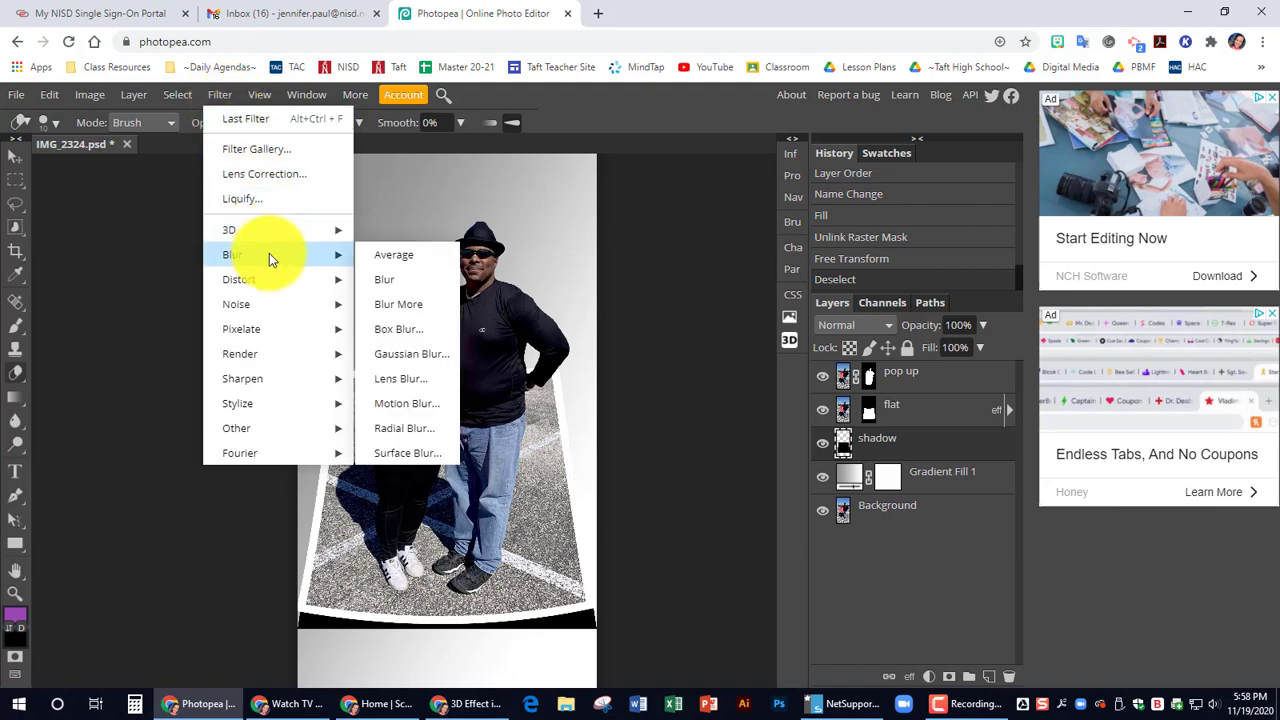
left_click(417, 354)
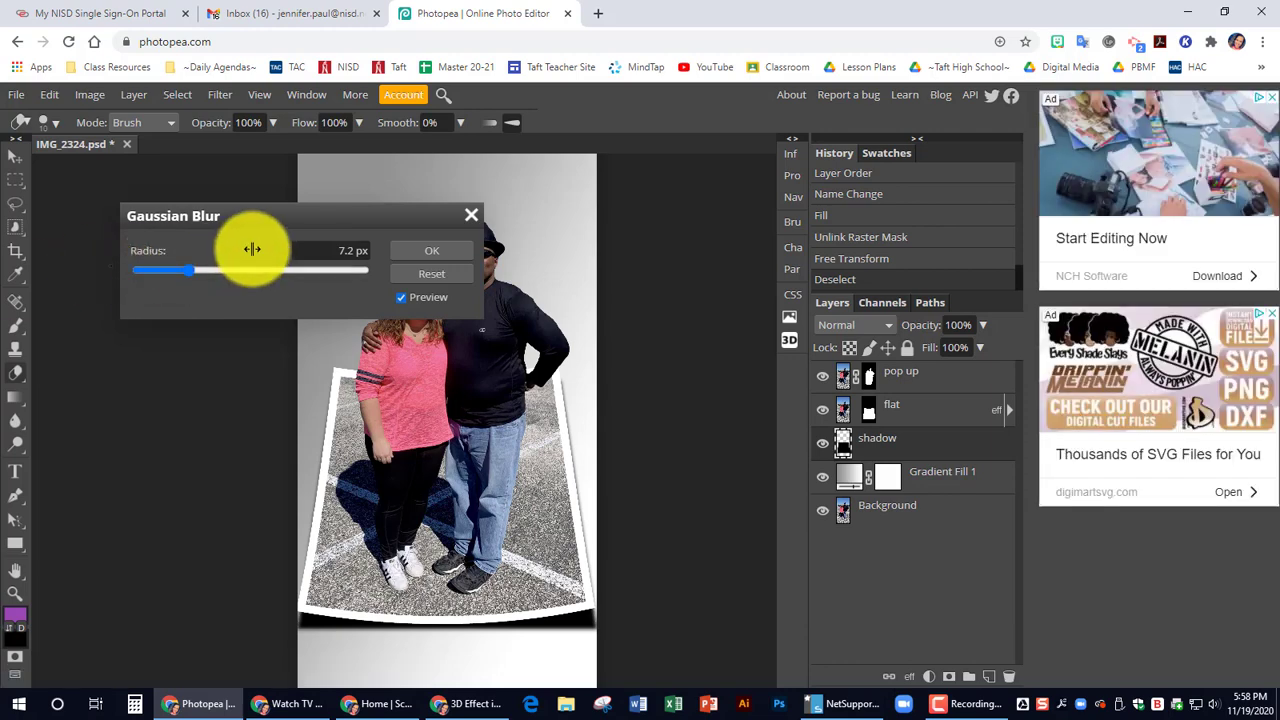
left_click(348, 251)
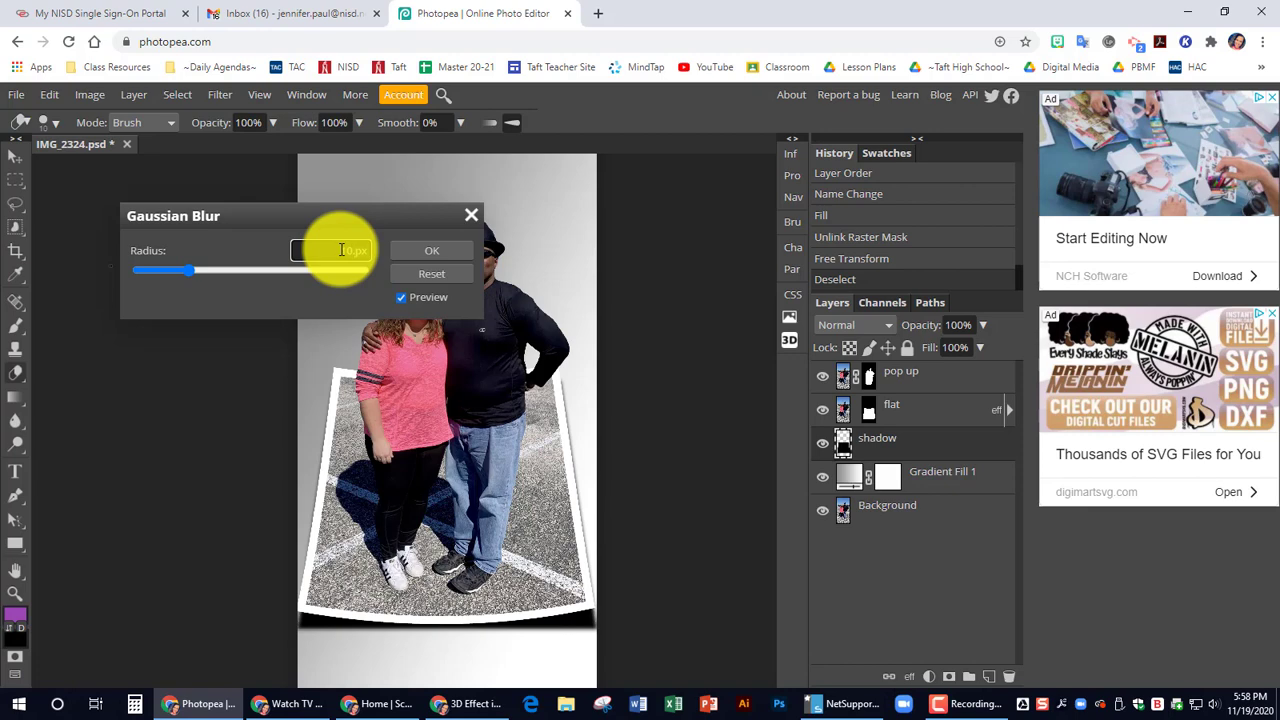
type("10.1")
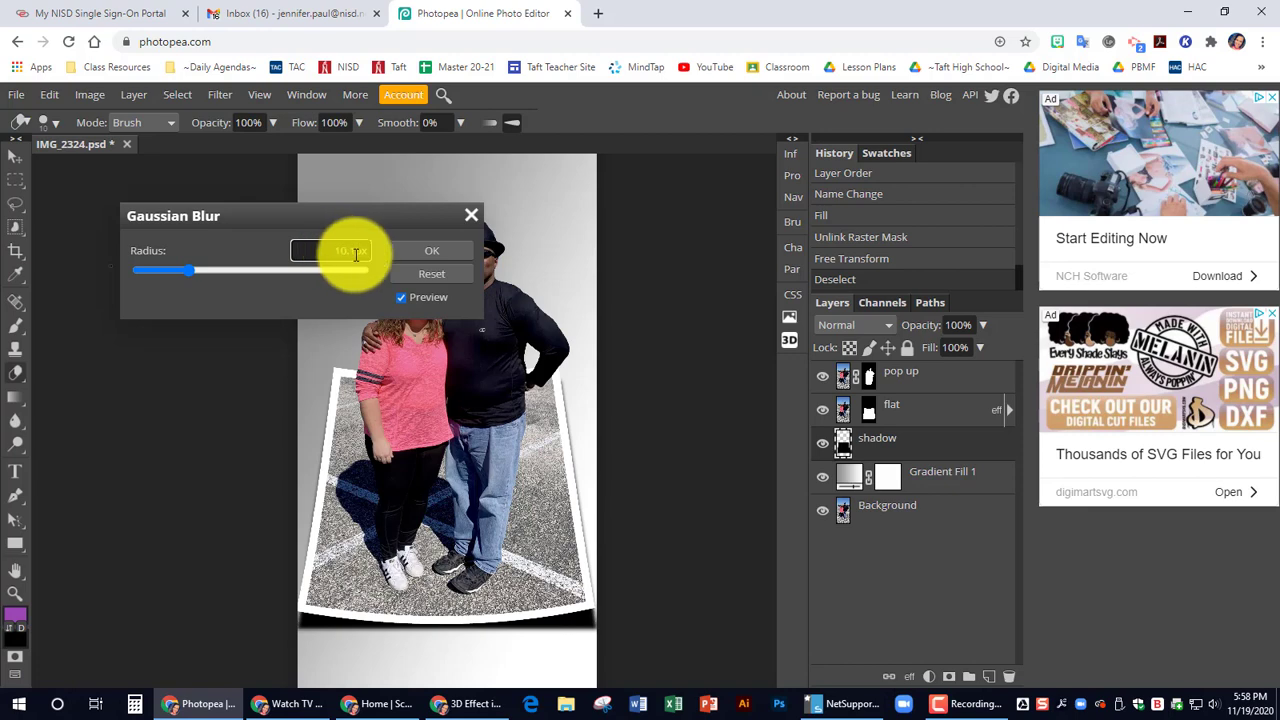
left_click(437, 250)
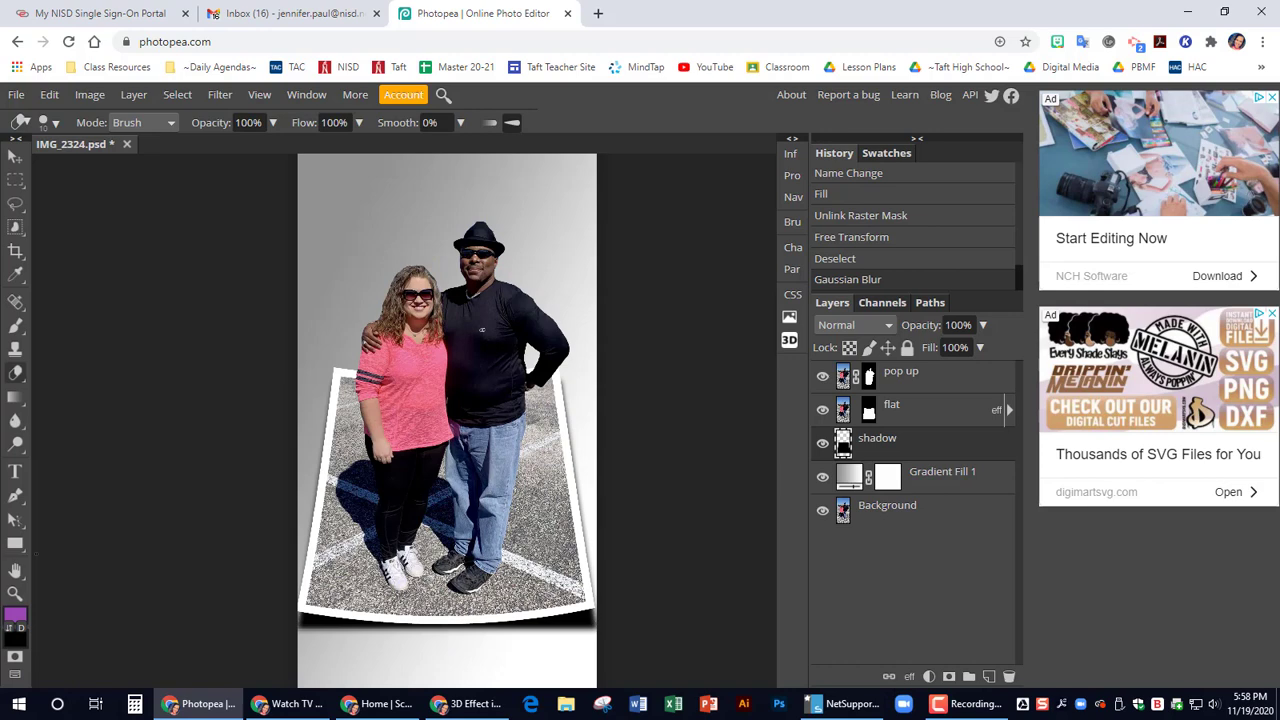
Step: Lower the shadow layer's opacity to 60%
left_click(984, 328)
left_click_drag(987, 347, 956, 354)
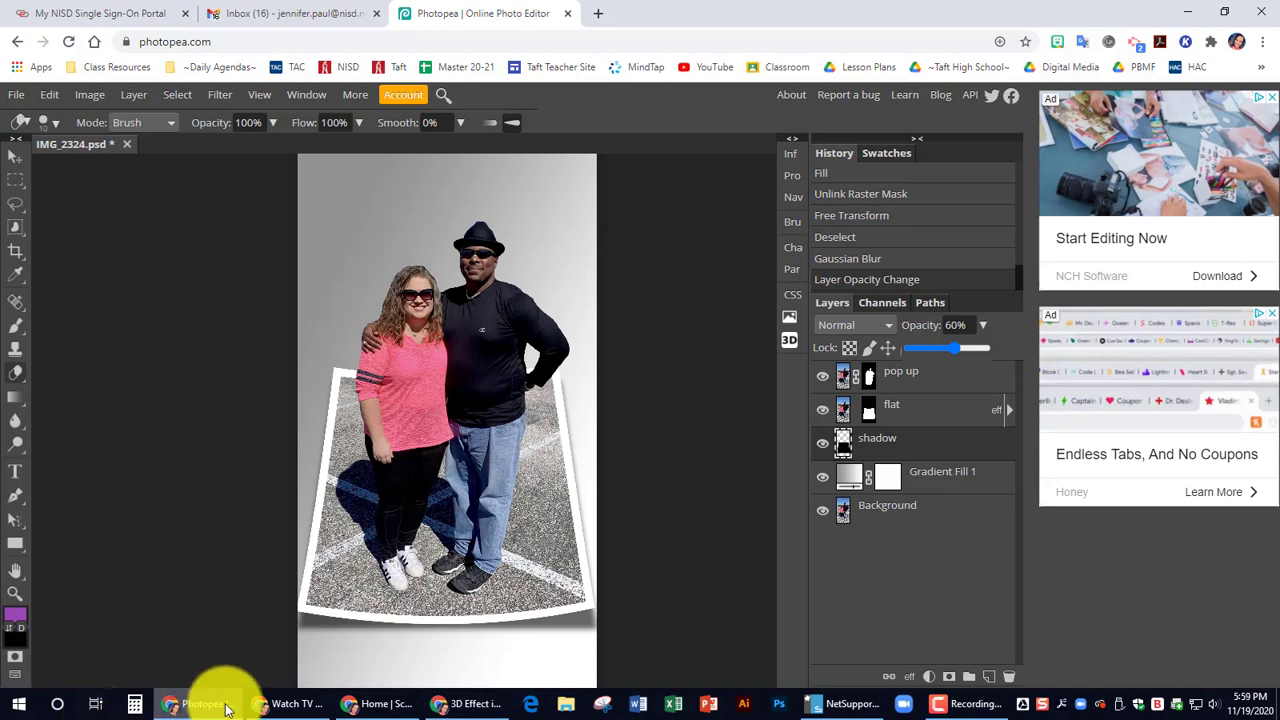
Step: Free-transform the shadow inward to about 92% width and 97% height
left_click(50, 97)
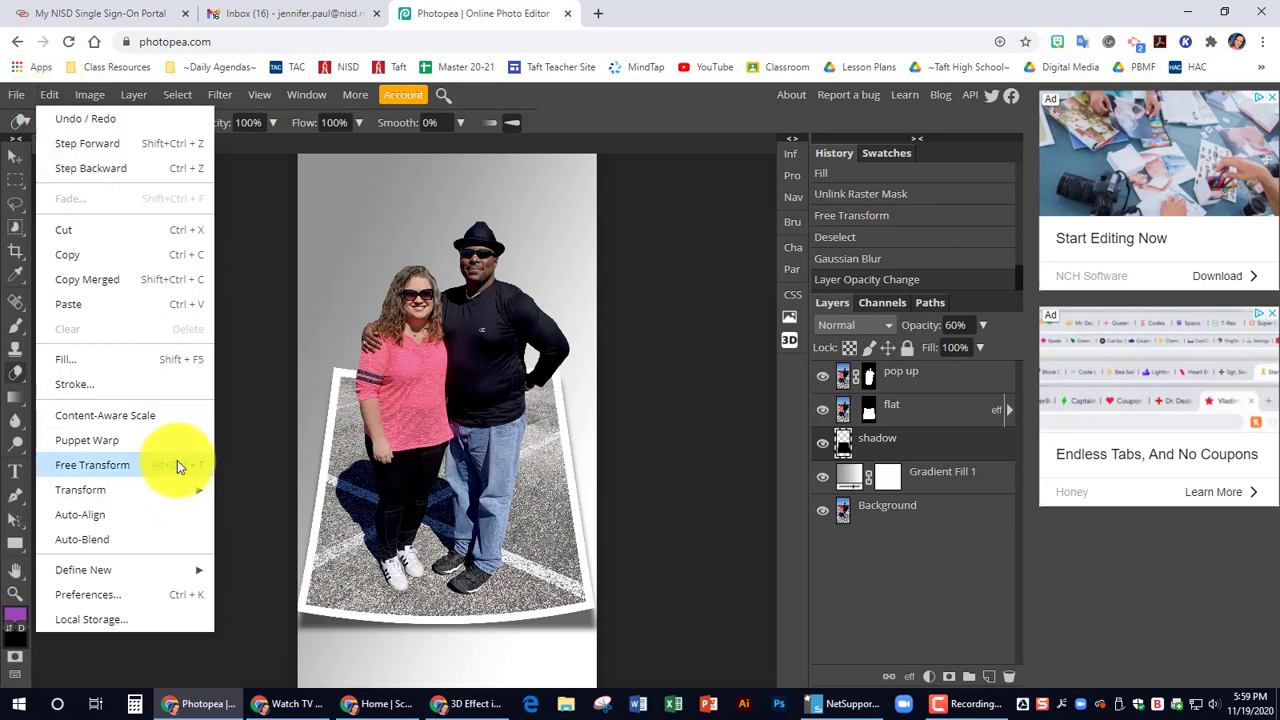
left_click(177, 463)
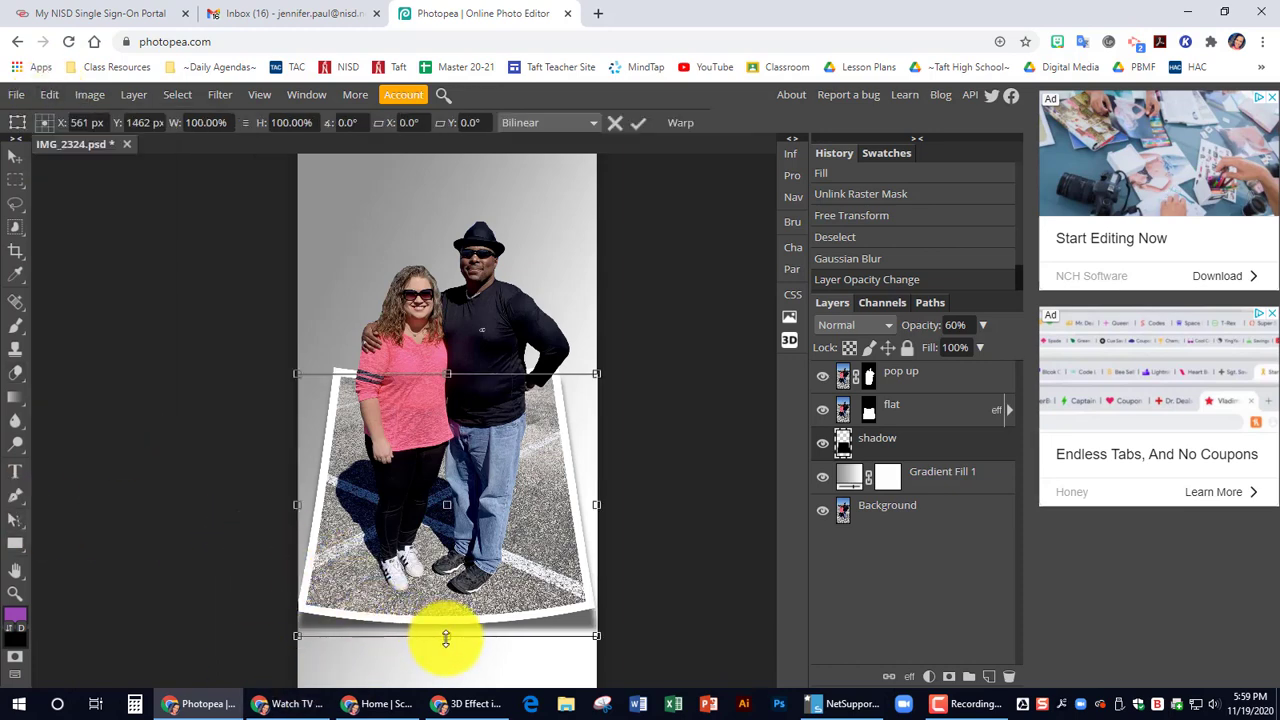
left_click_drag(446, 637, 447, 632)
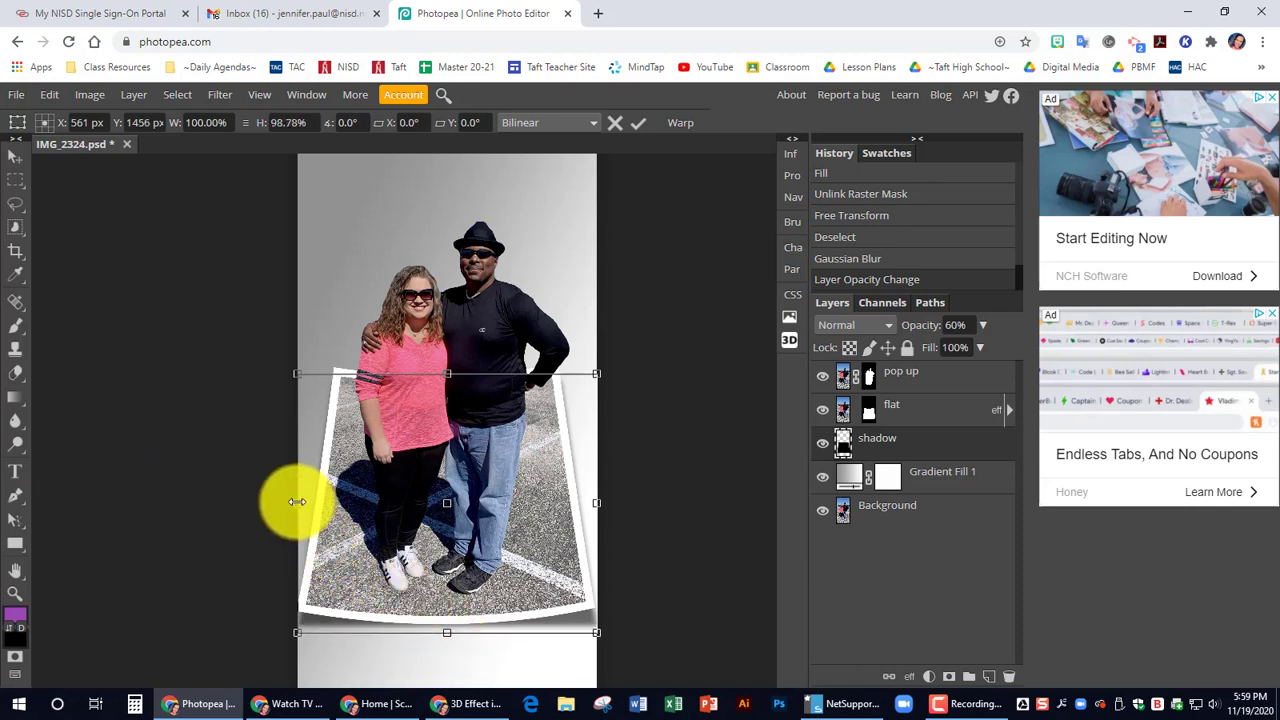
left_click_drag(297, 502, 303, 502)
left_click_drag(597, 501, 582, 503)
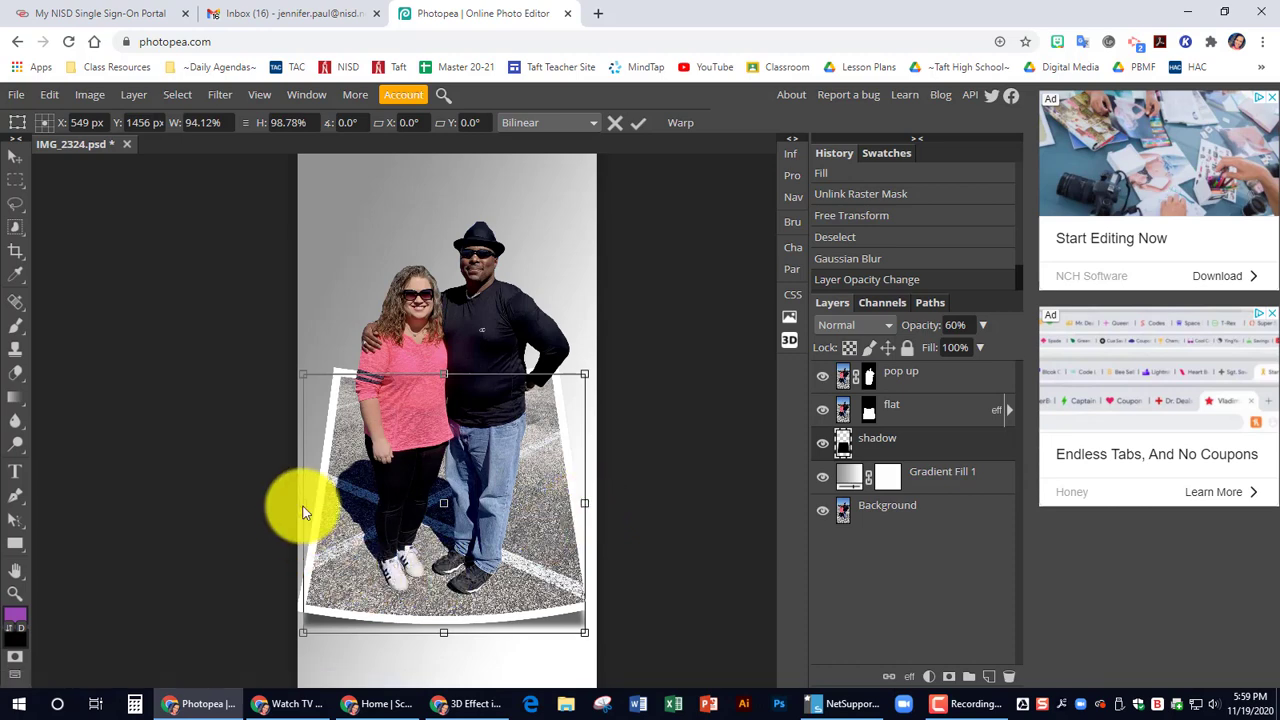
left_click_drag(303, 504, 306, 504)
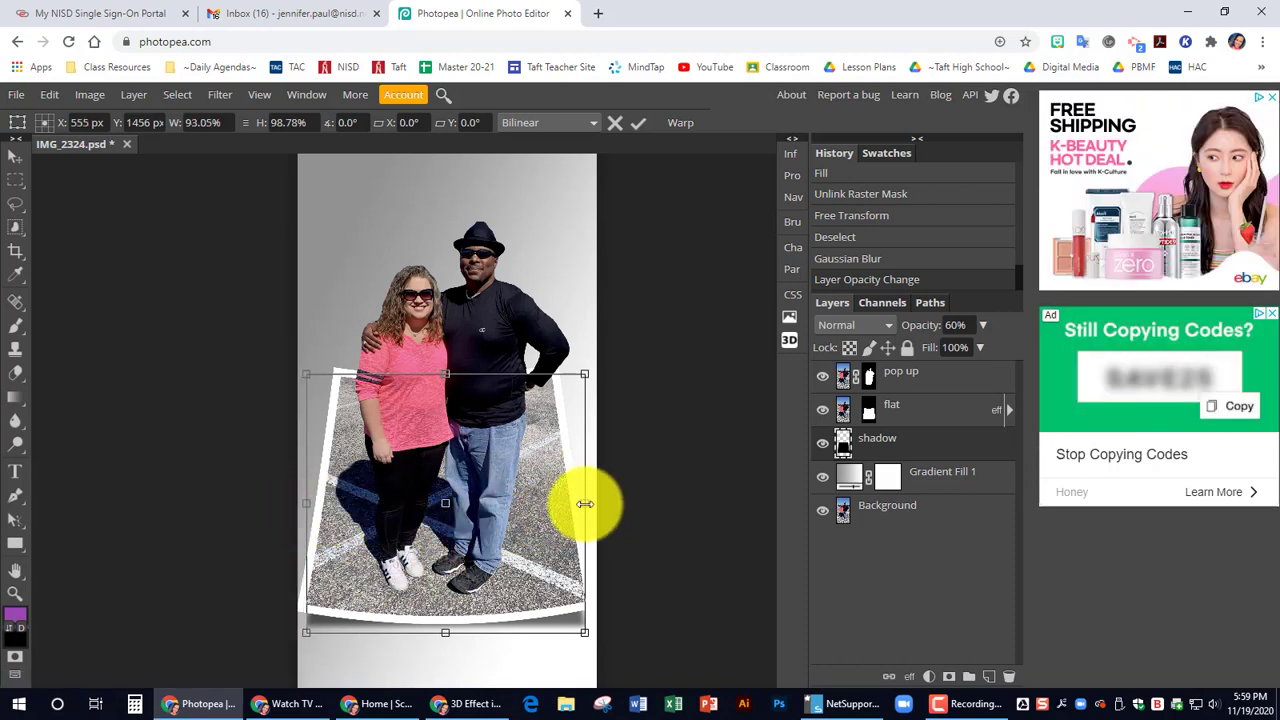
left_click_drag(584, 505, 582, 510)
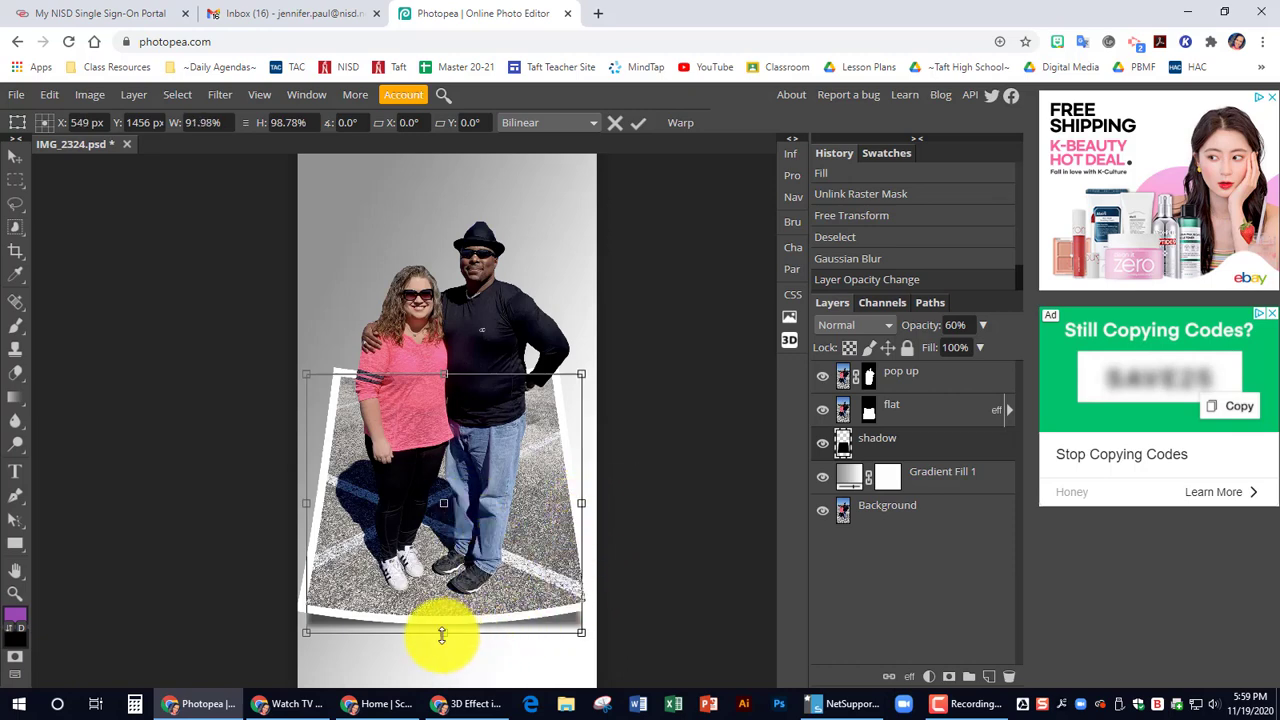
left_click_drag(443, 633, 443, 626)
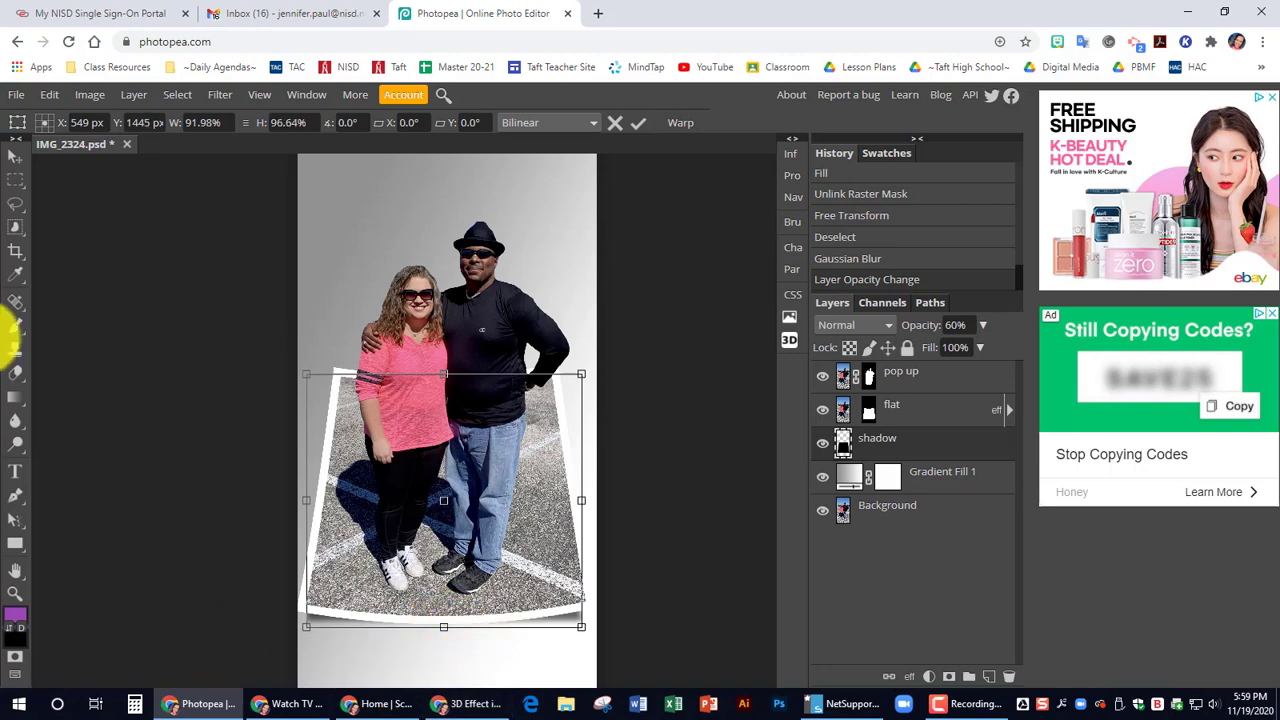
left_click(15, 326)
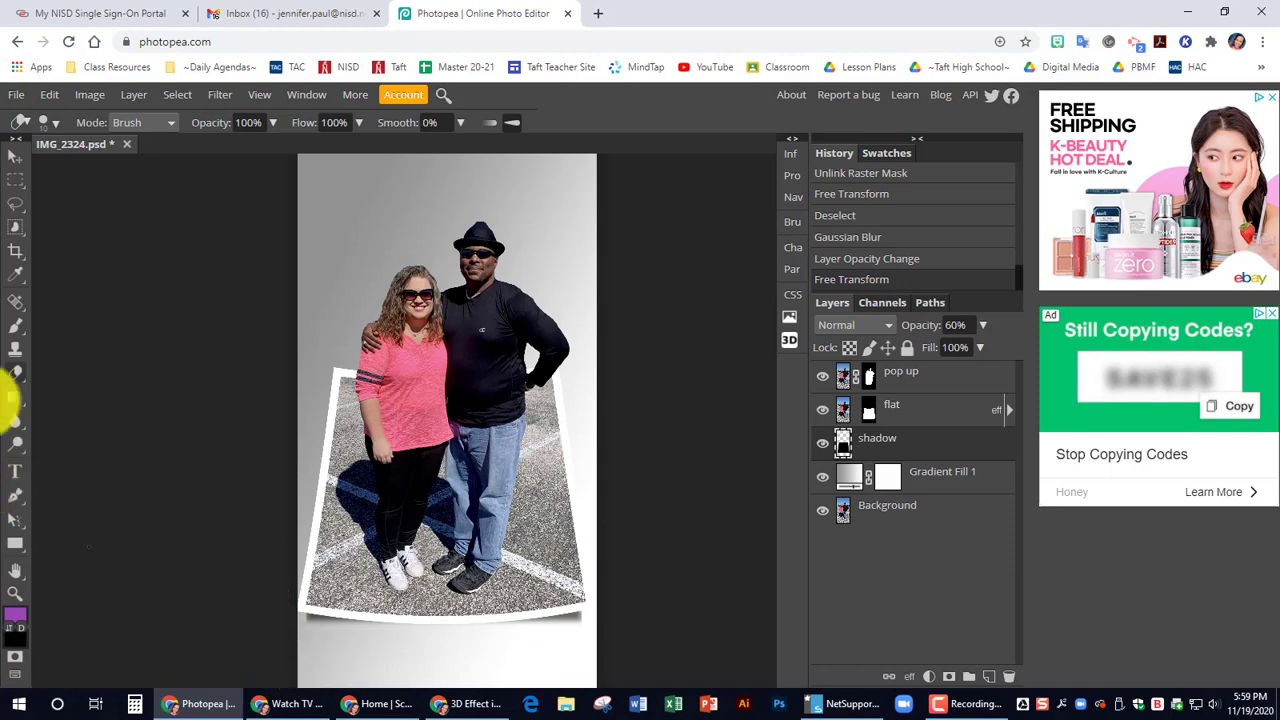
Step: Erase the leftover edge on the pop up layer's mask along the frame's bottom border
left_click(869, 376)
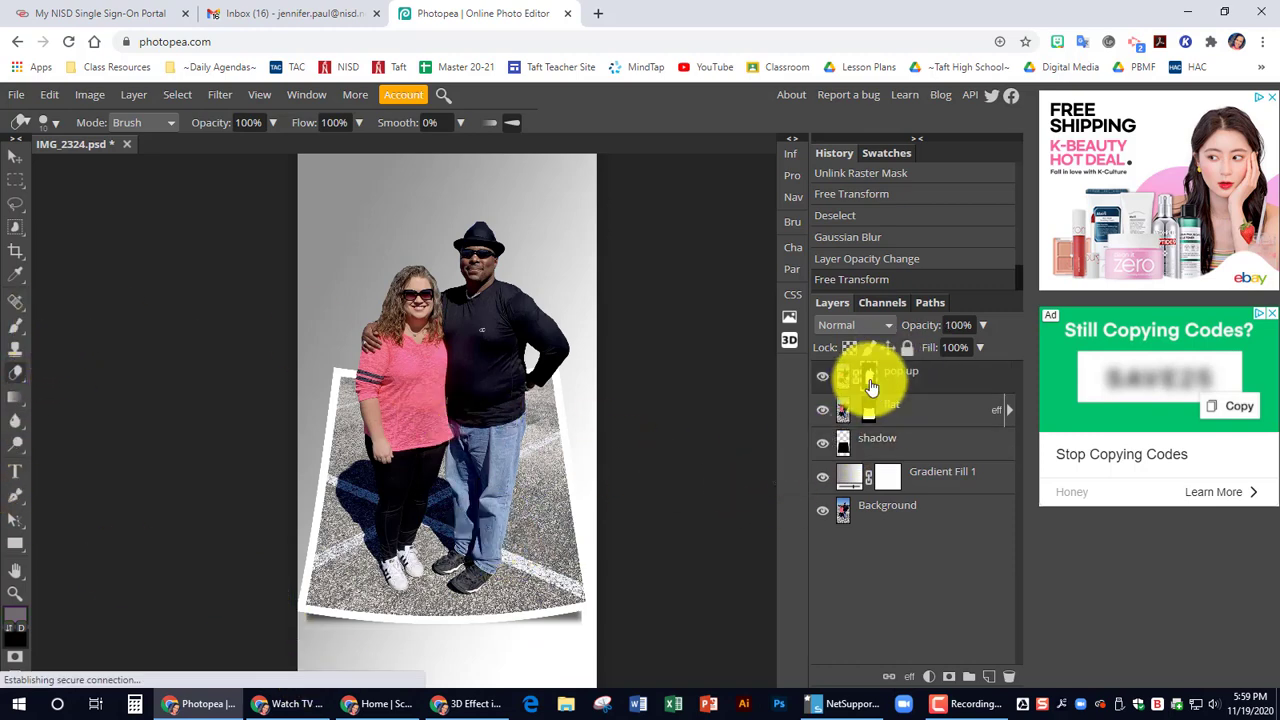
left_click(15, 348)
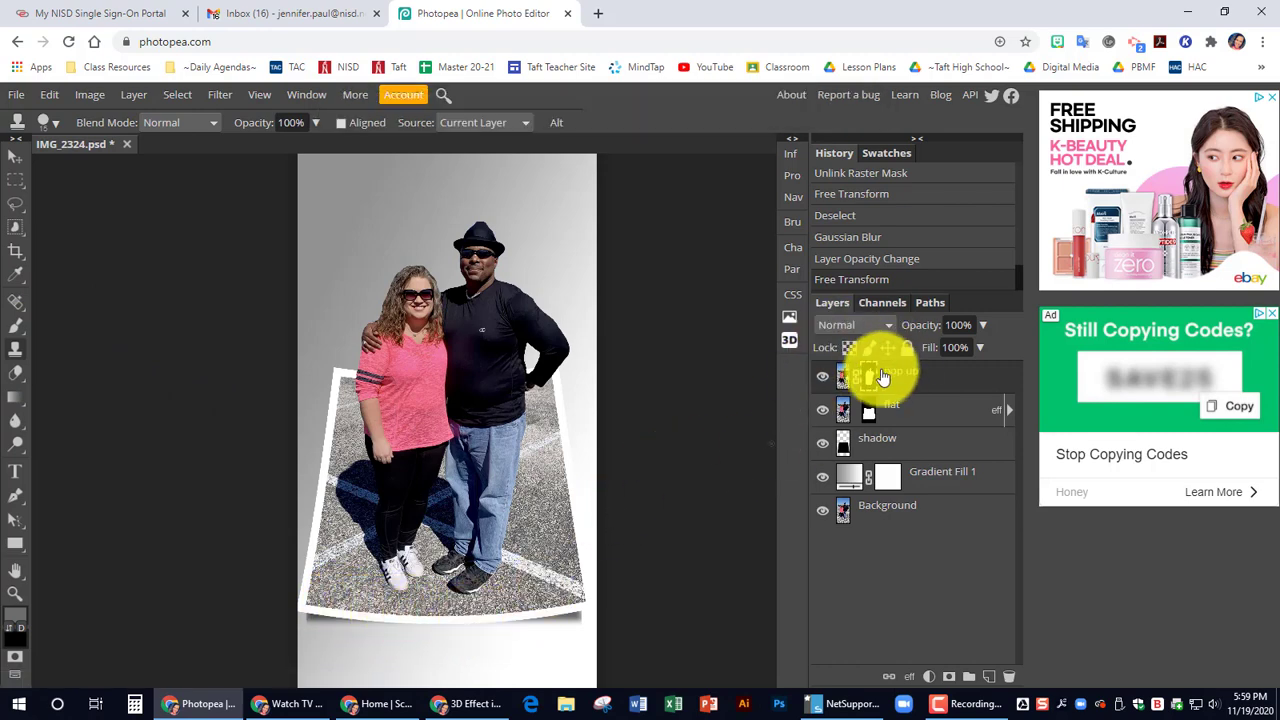
left_click(460, 608)
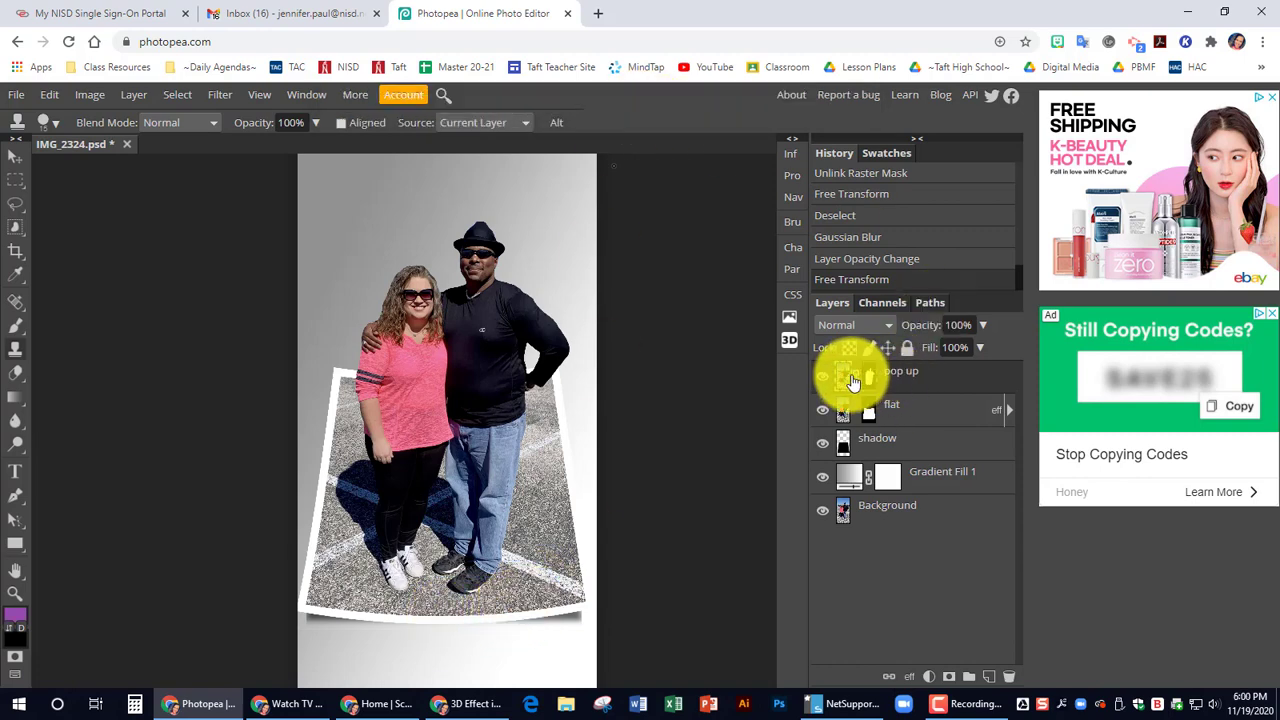
left_click(445, 615)
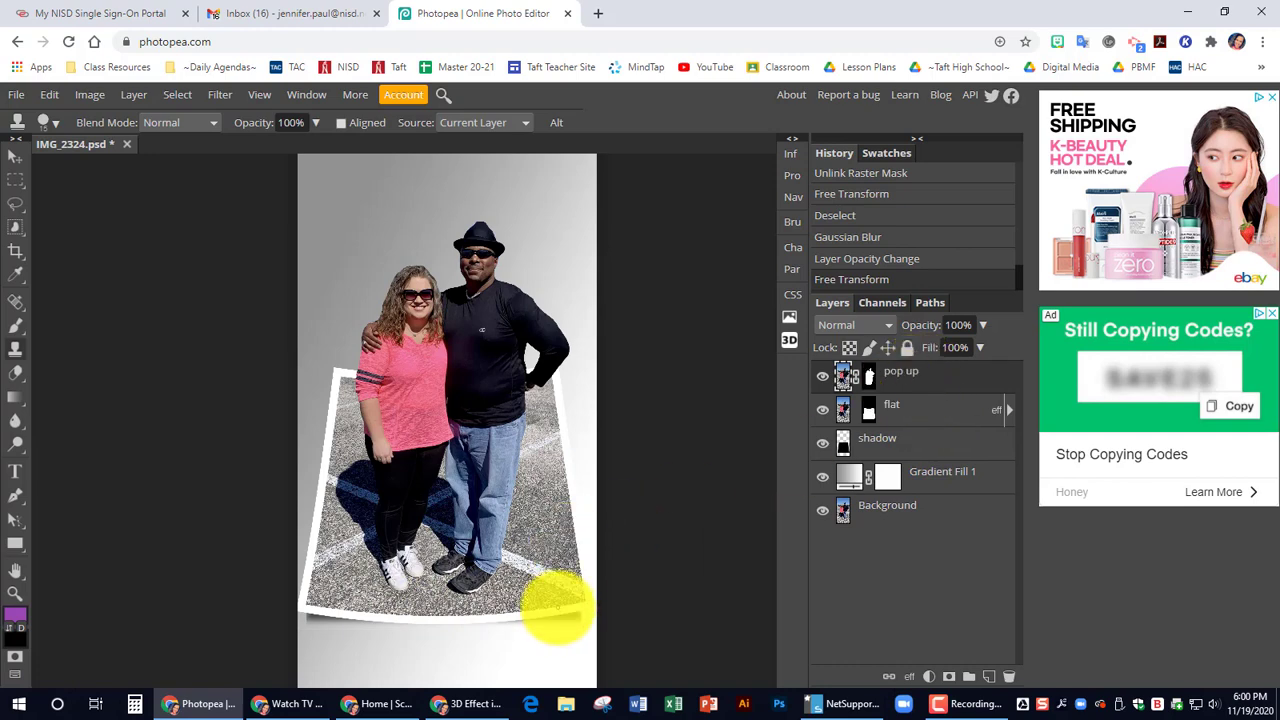
left_click(16, 372)
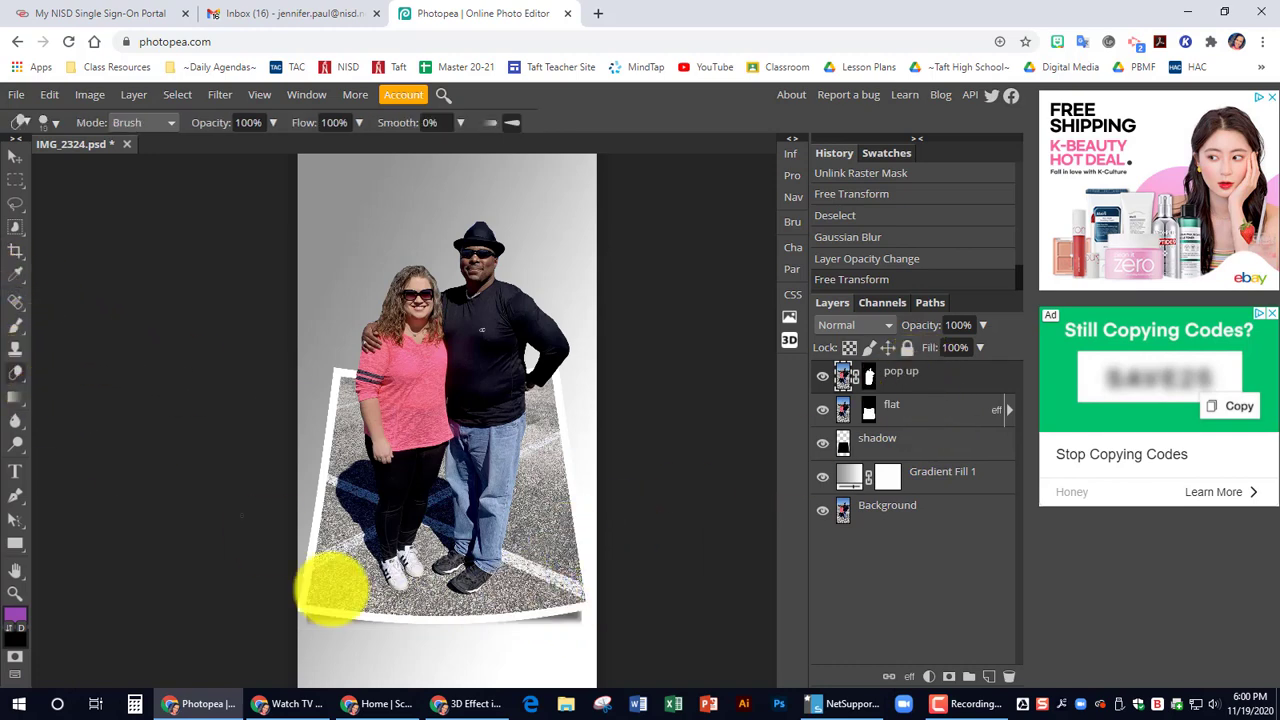
left_click(869, 375)
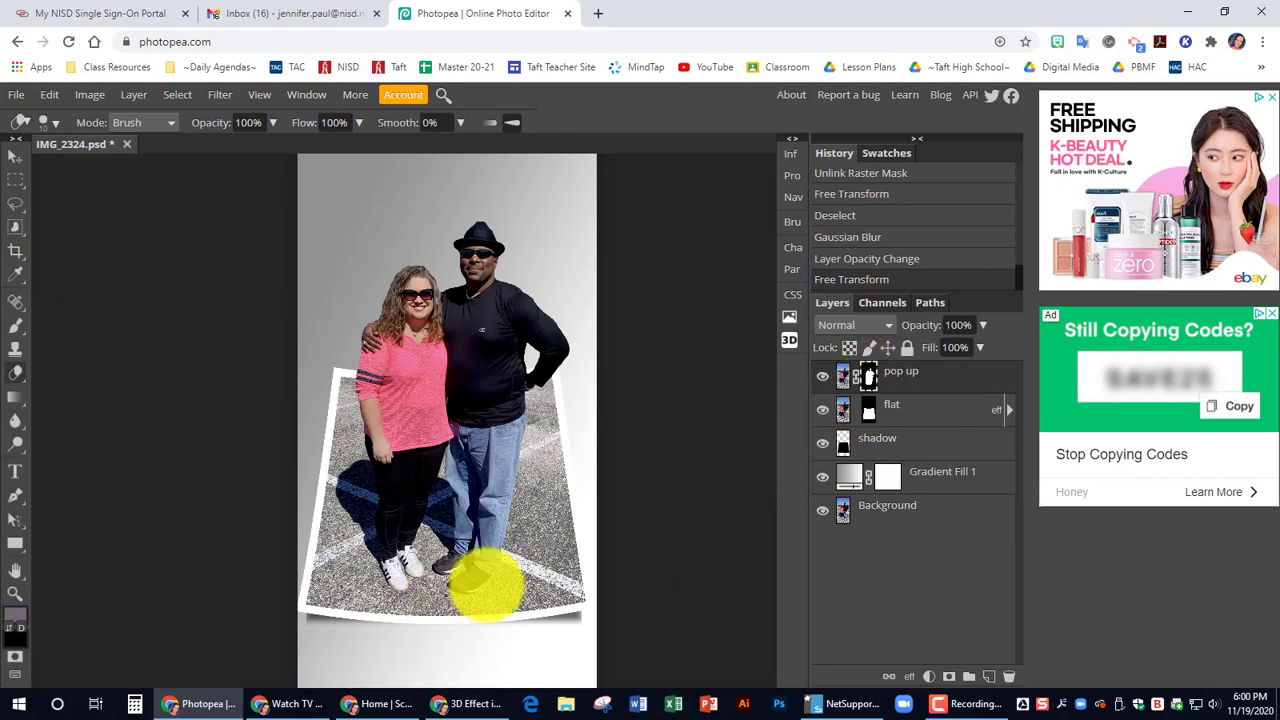
scroll(490, 585, "up", 5)
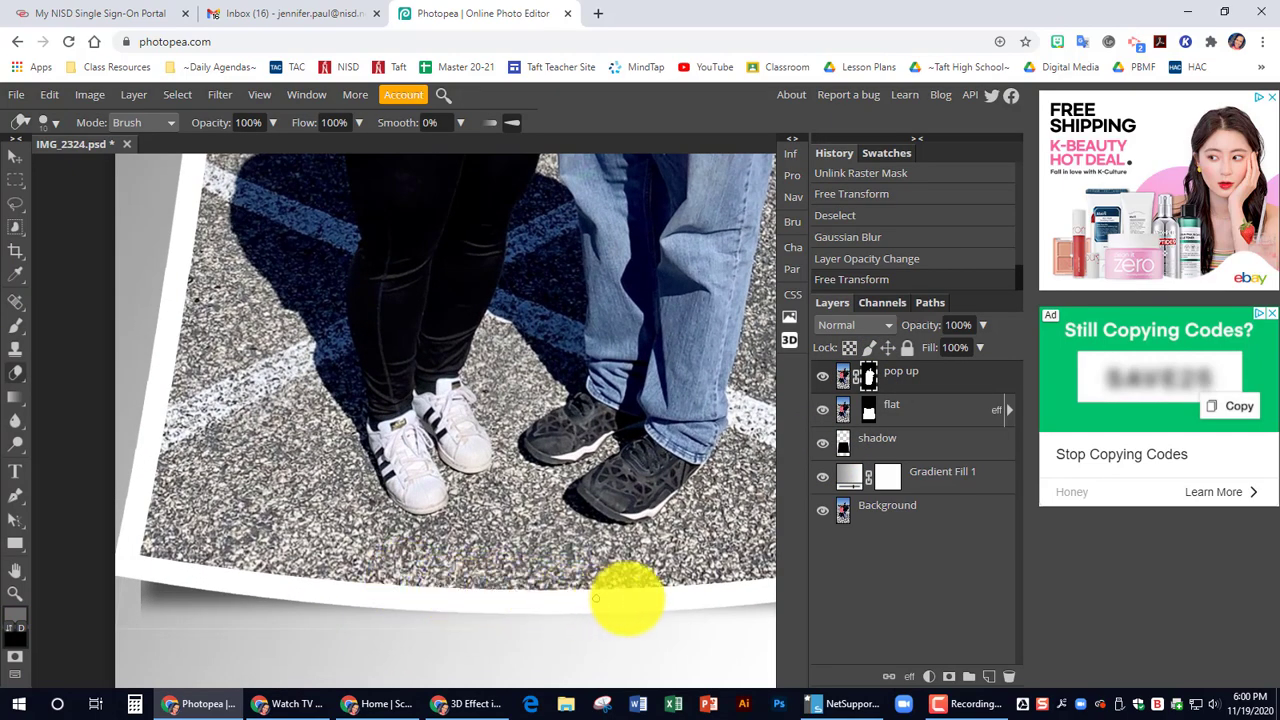
mouse_move(605, 598)
left_mouse_down()
mouse_move(737, 591)
mouse_move(520, 572)
left_mouse_up()
scroll(548, 483, "down", 3)
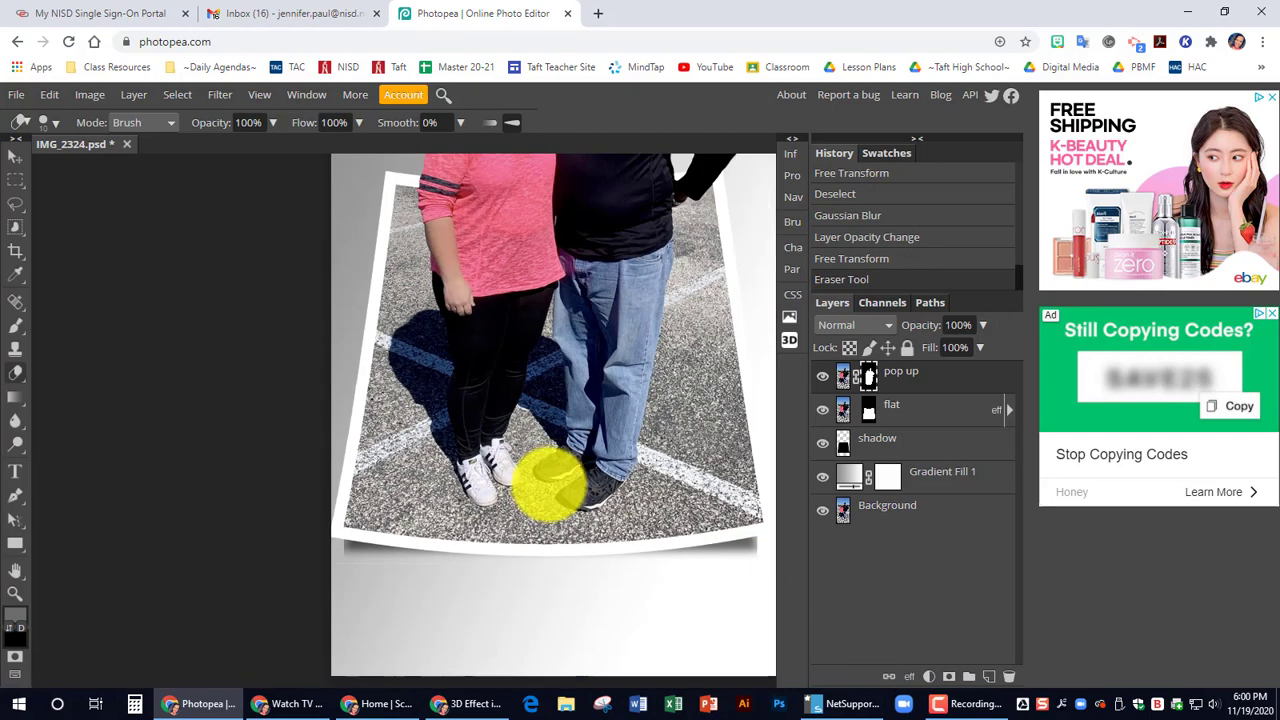
scroll(548, 483, "down", 3)
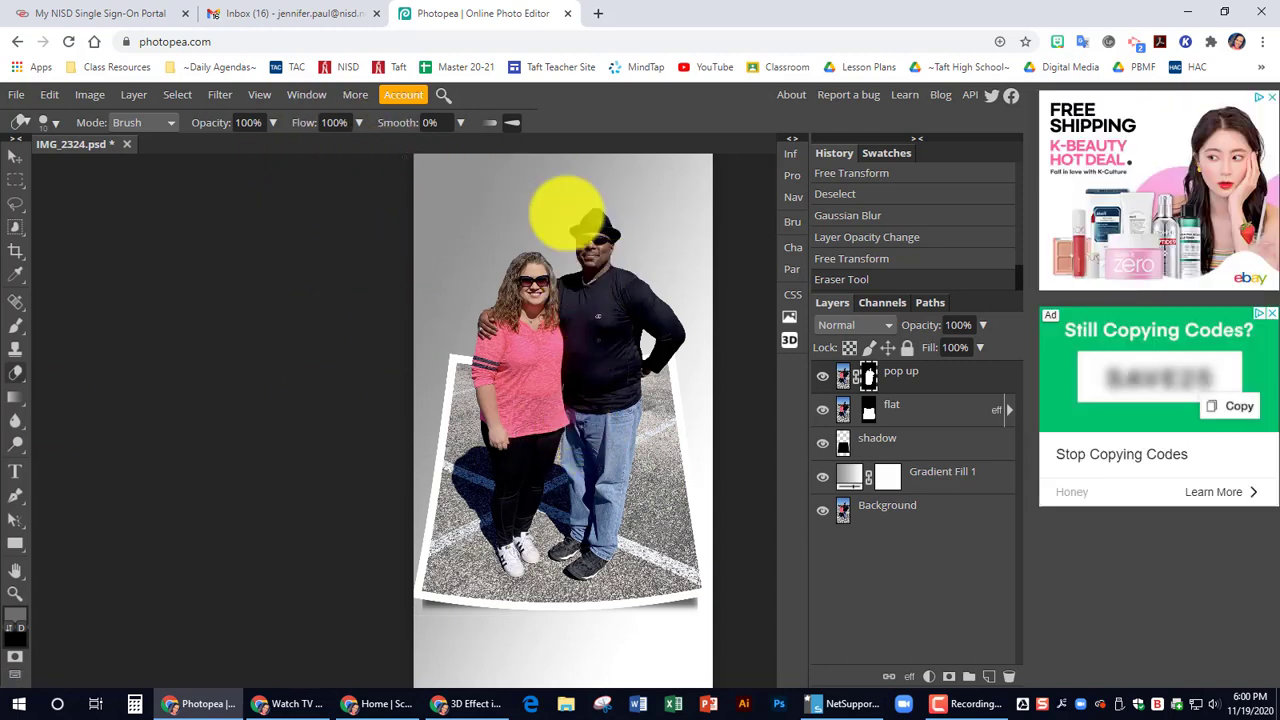
Step: Try new left-stop colours in Gradient Fill 1's editor, then cancel back to grey
left_click(848, 476)
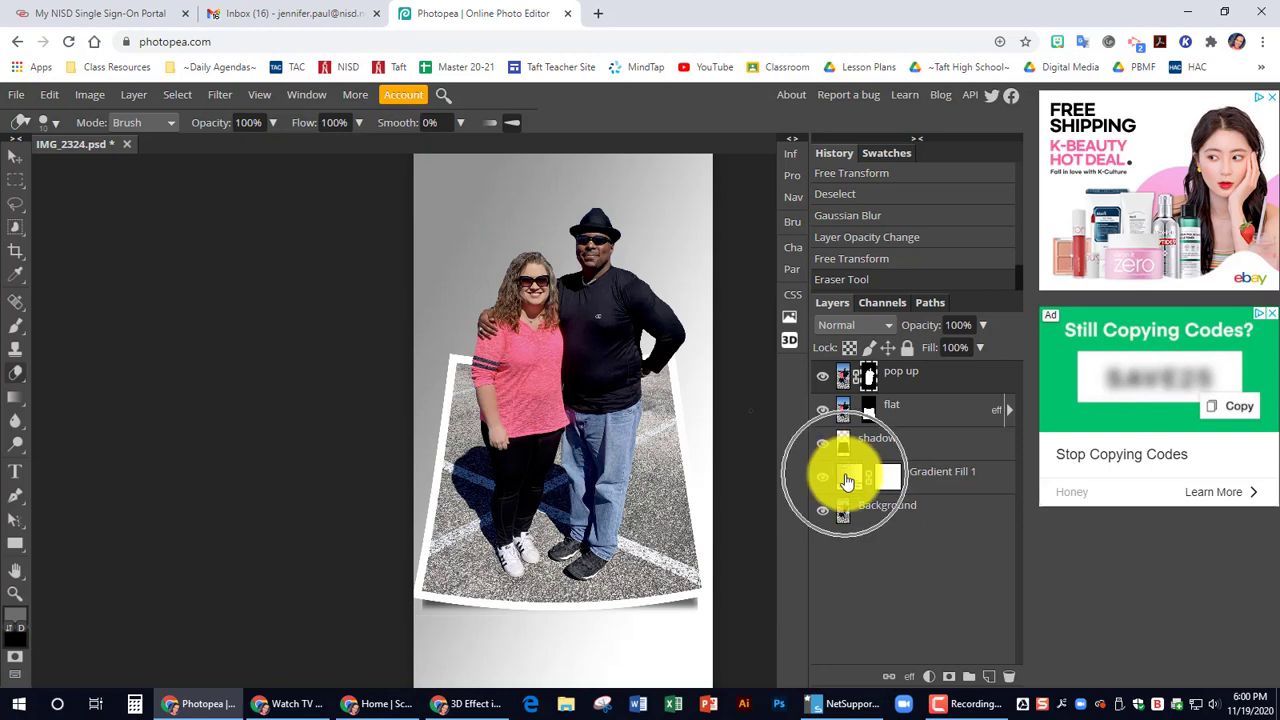
double_click(847, 480)
left_click(619, 249)
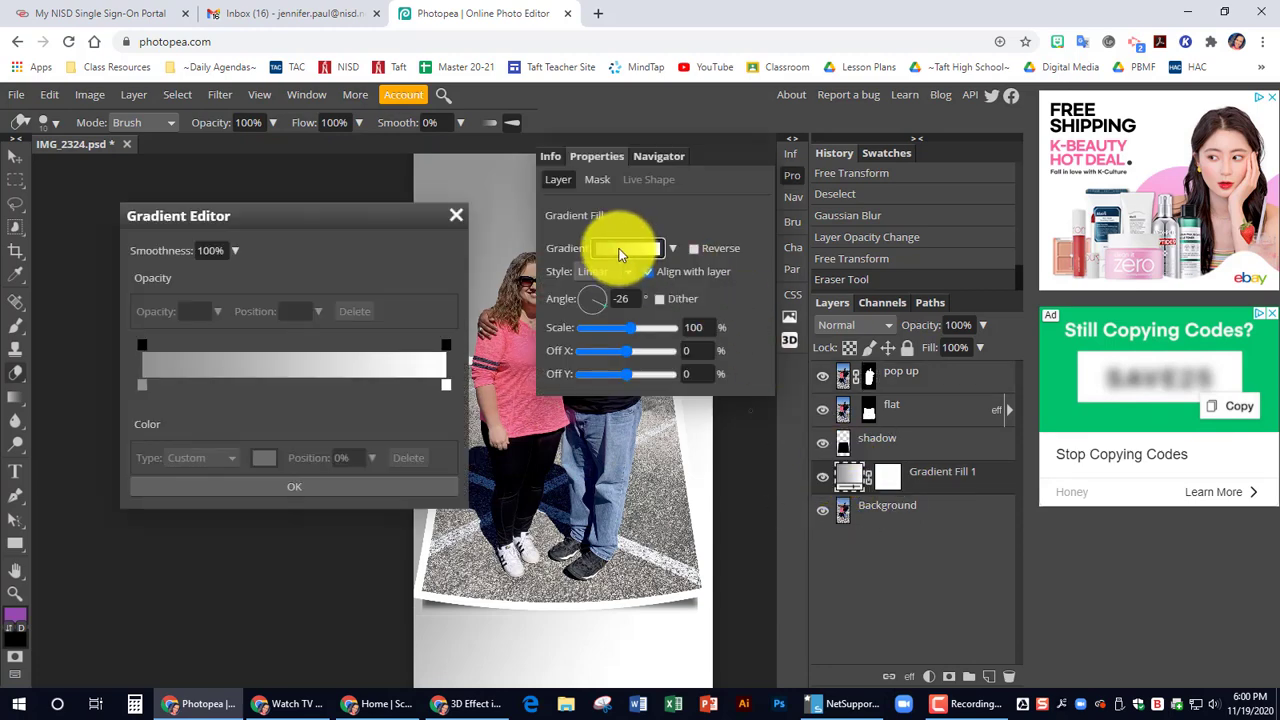
double_click(141, 387)
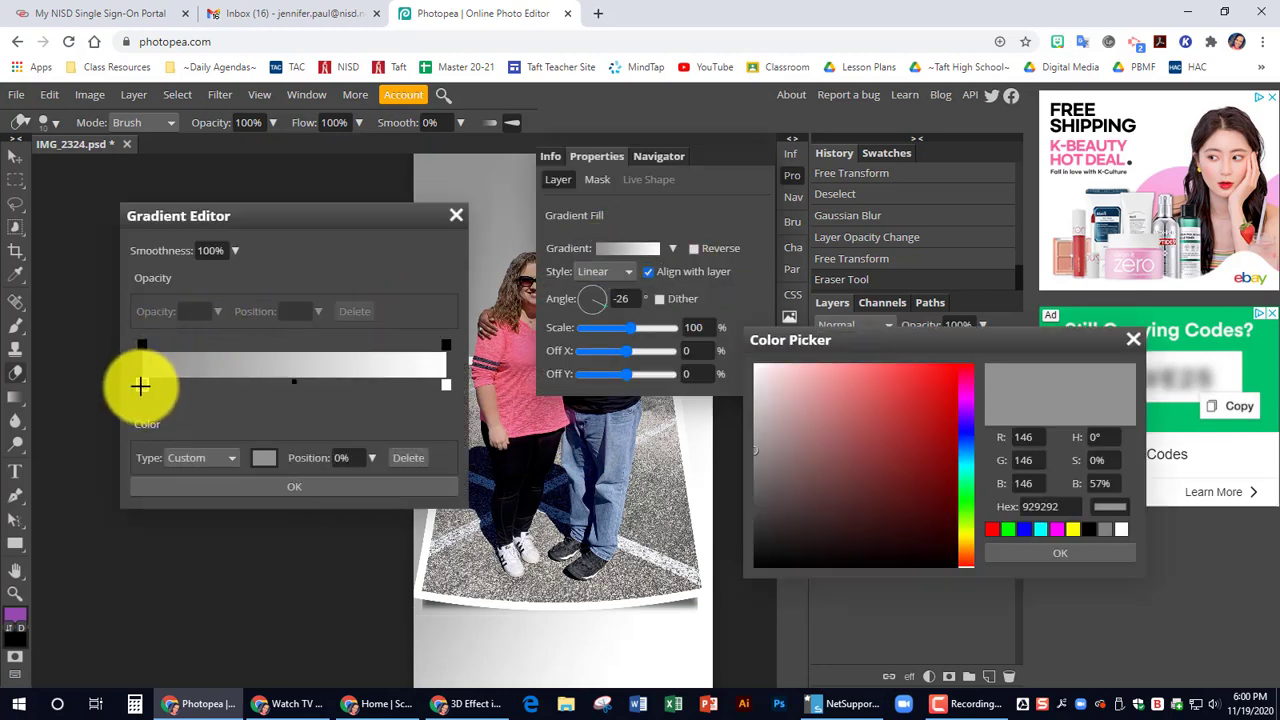
left_click(814, 439)
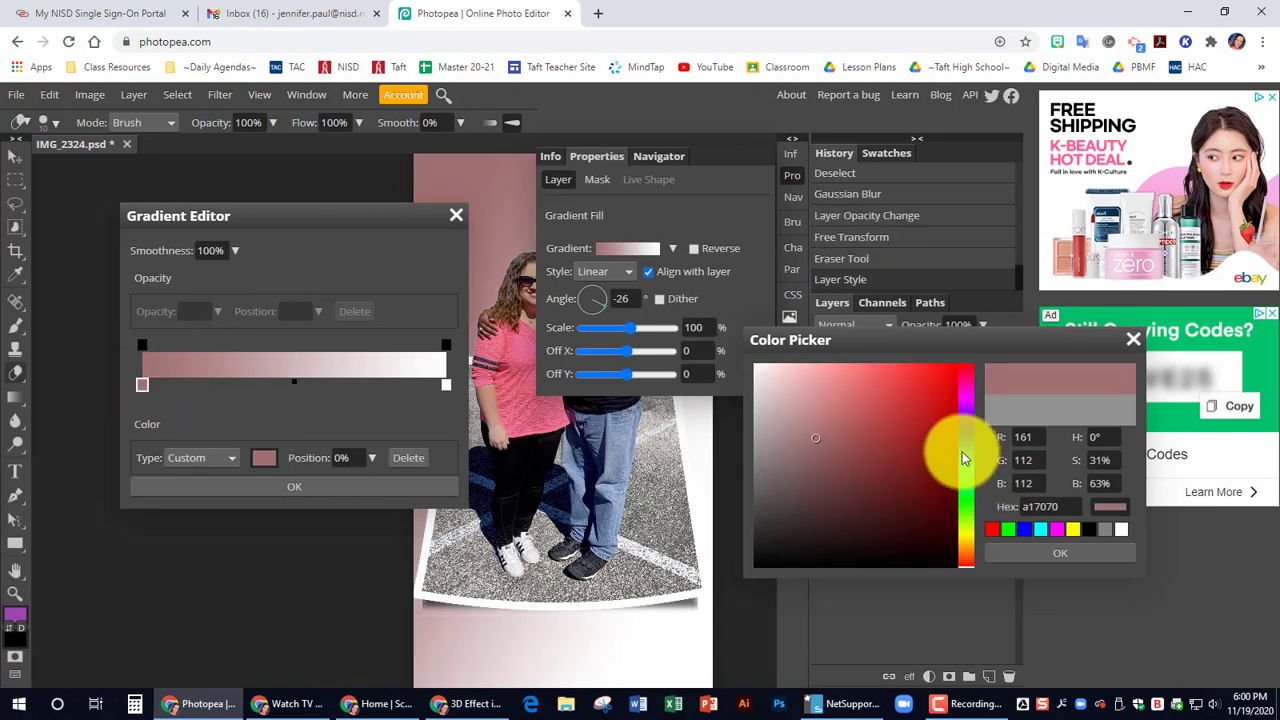
mouse_move(966, 450)
left_mouse_down()
mouse_move(968, 466)
mouse_move(966, 421)
mouse_move(966, 474)
mouse_move(967, 446)
left_mouse_up()
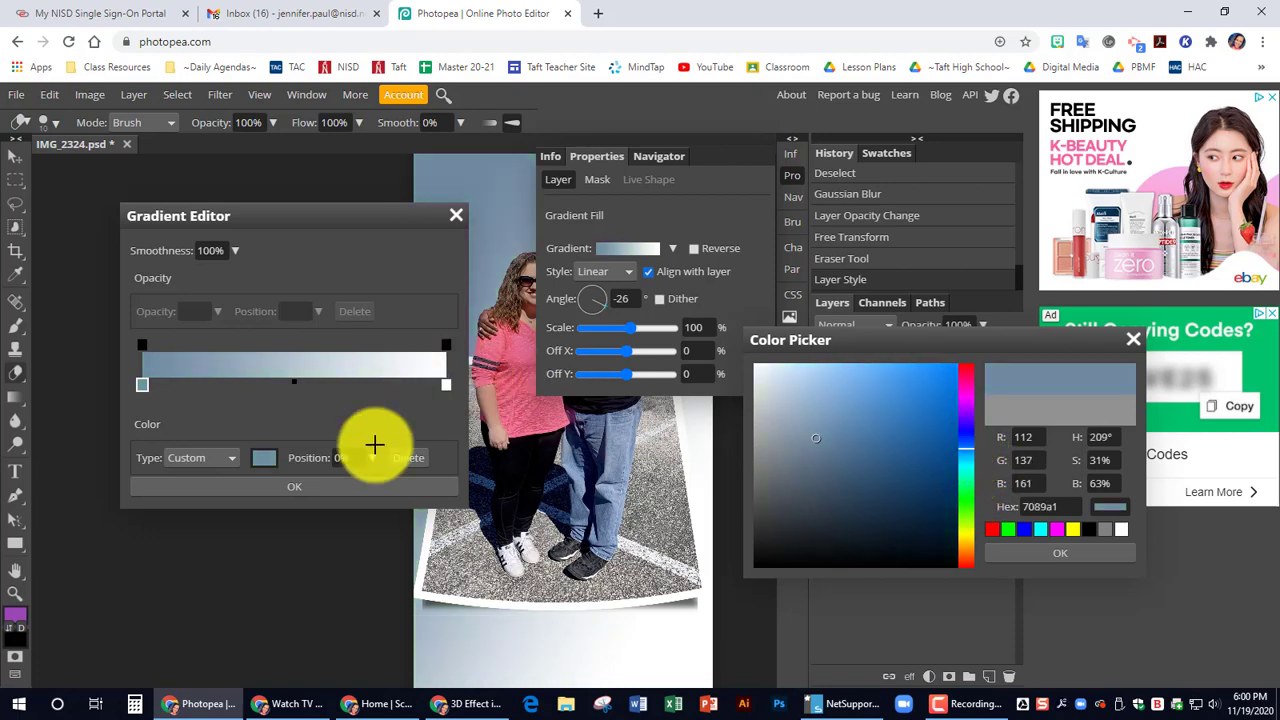
key("ctrl+z")
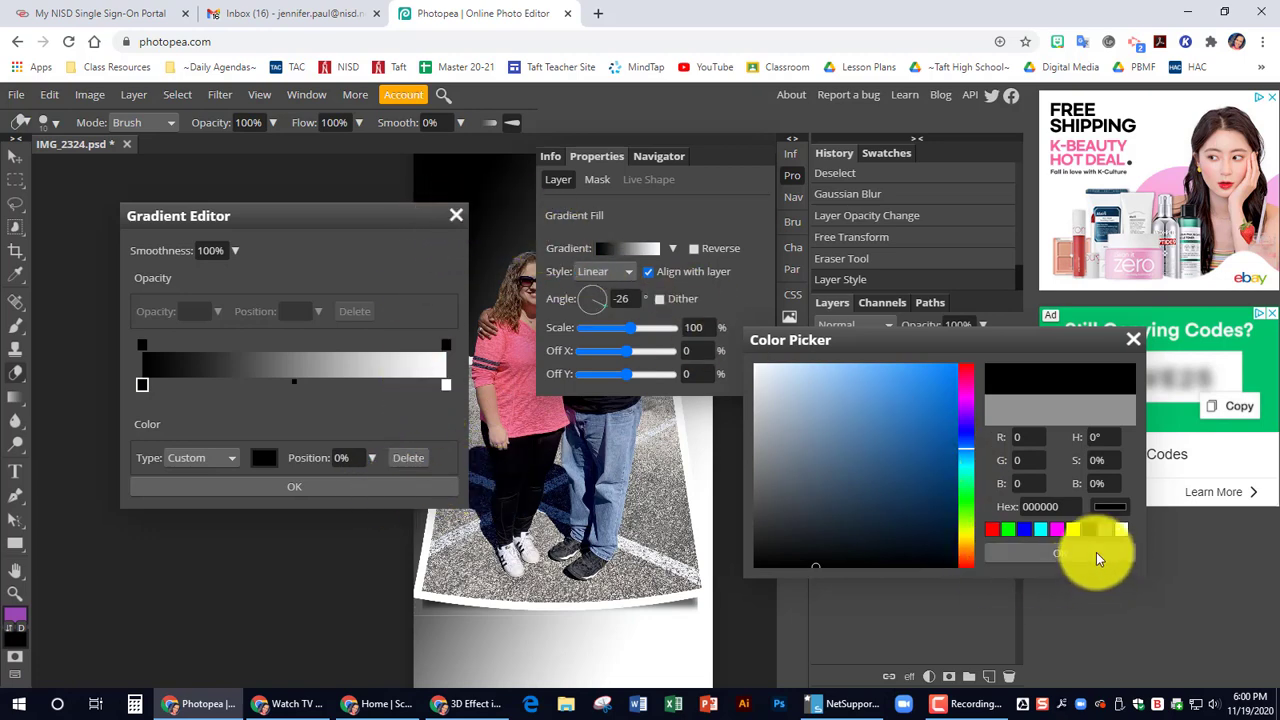
left_click(1133, 339)
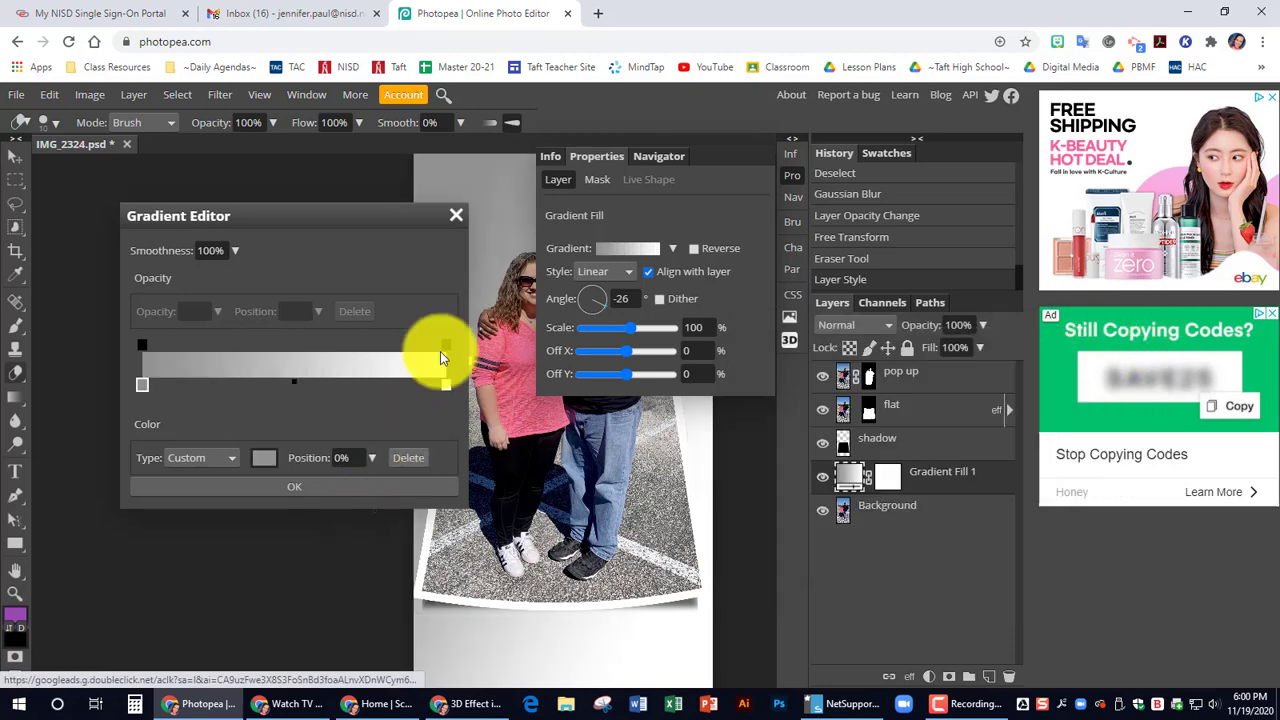
left_click(456, 215)
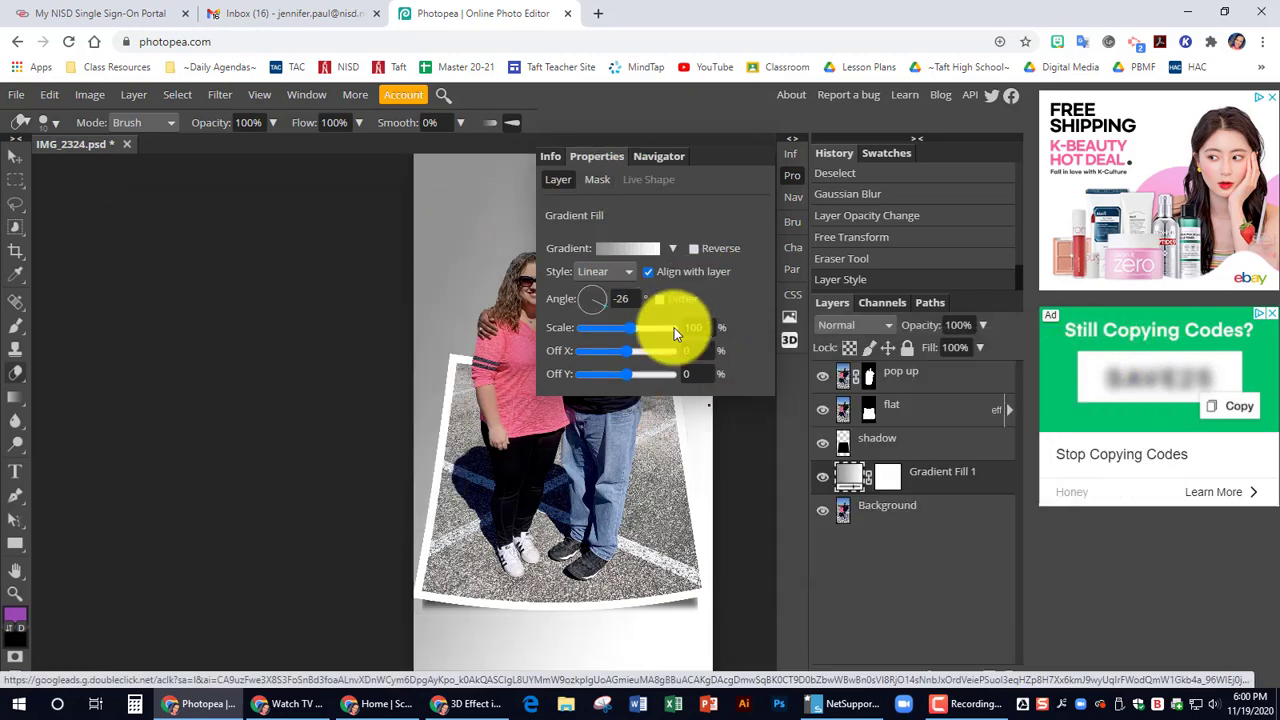
Step: Preview gradient presets for Gradient Fill 1: purple-orange, blue-red-yellow, copper, purple-stripe and others
left_click(673, 248)
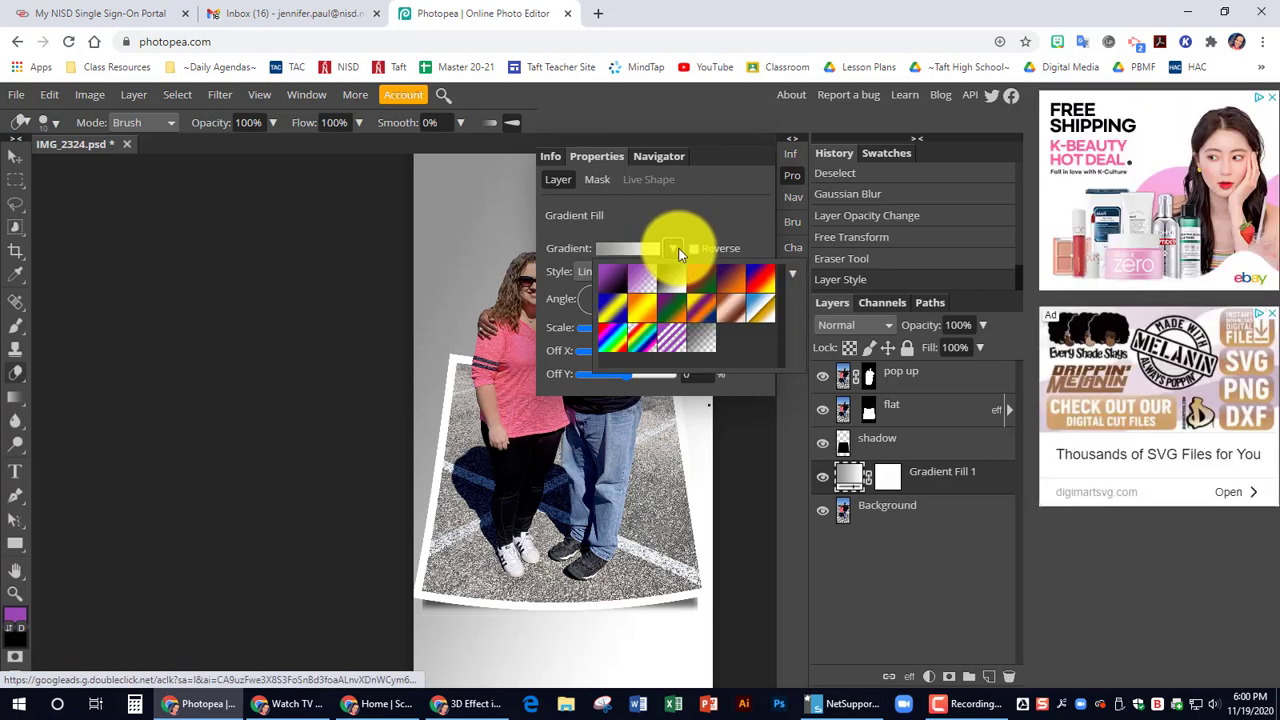
left_click(740, 278)
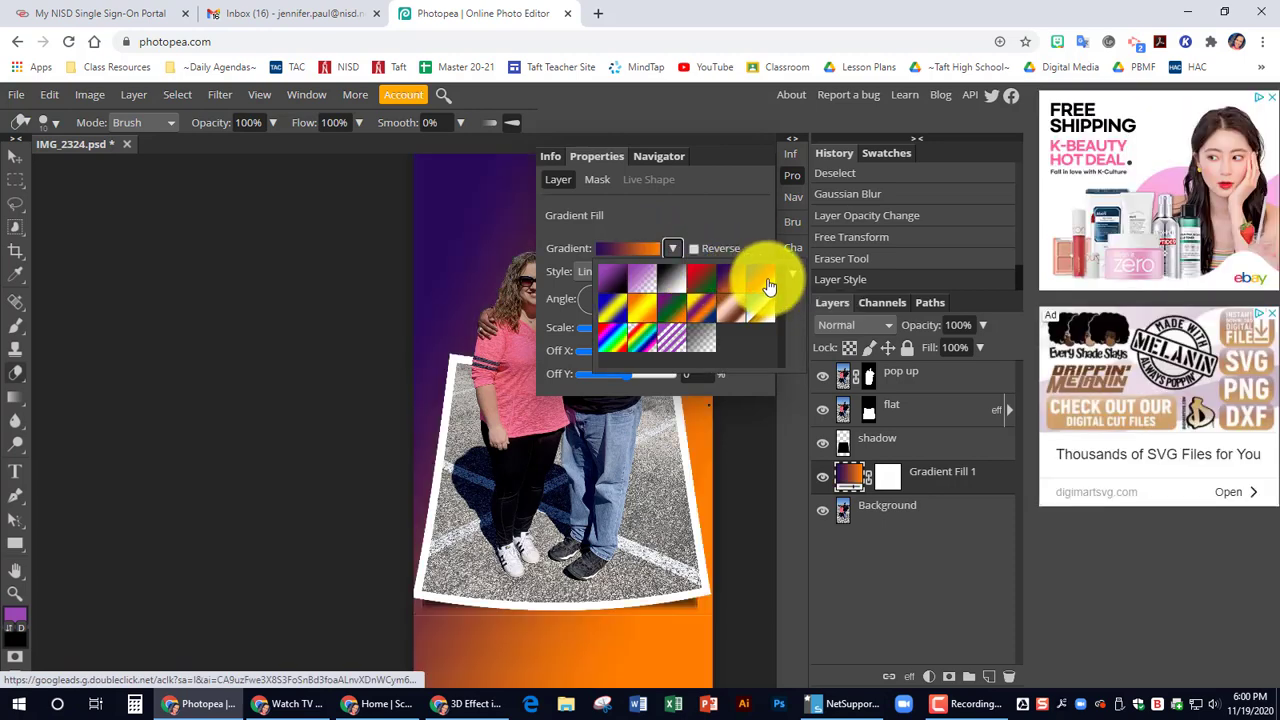
left_click(766, 280)
left_click(769, 317)
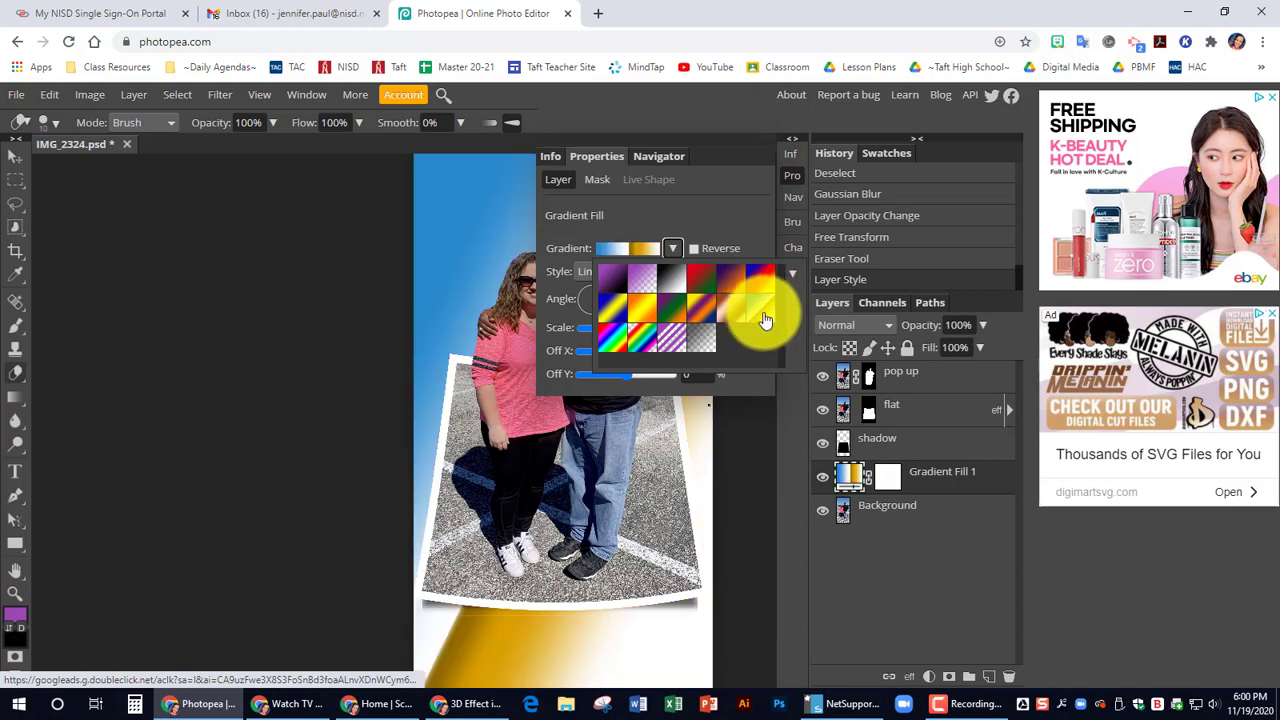
left_click(740, 316)
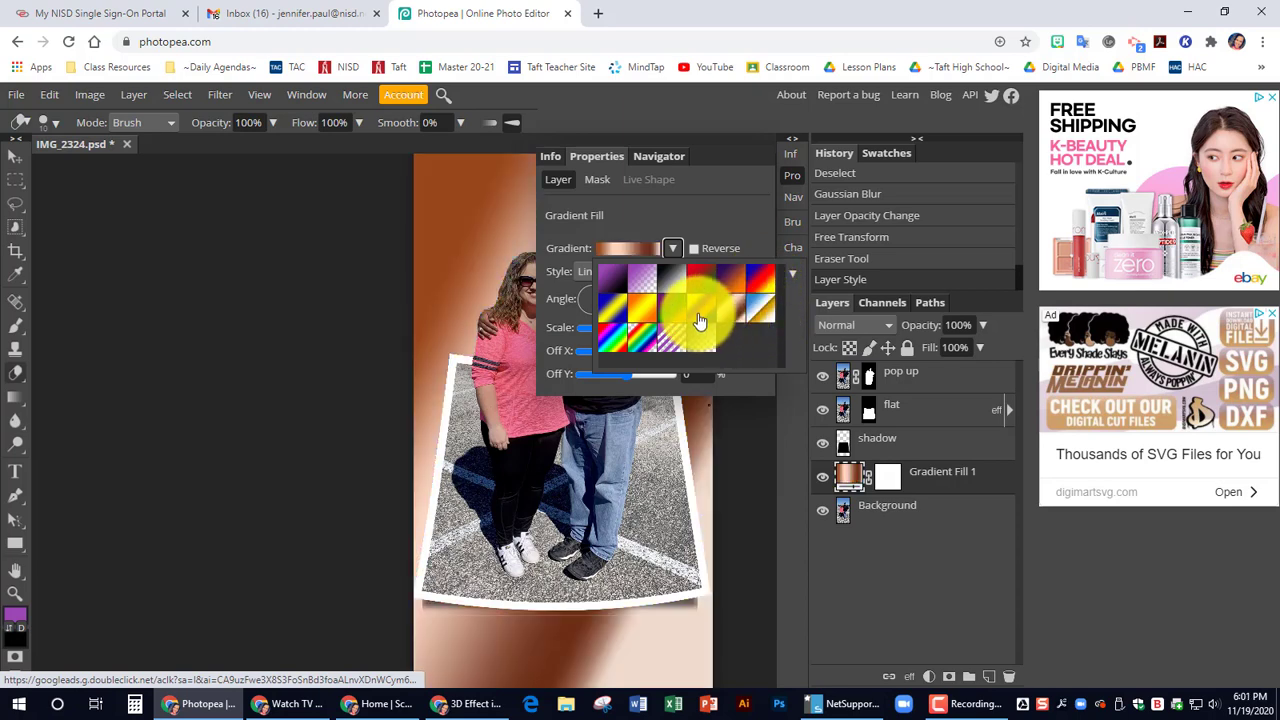
left_click(702, 312)
left_click(669, 344)
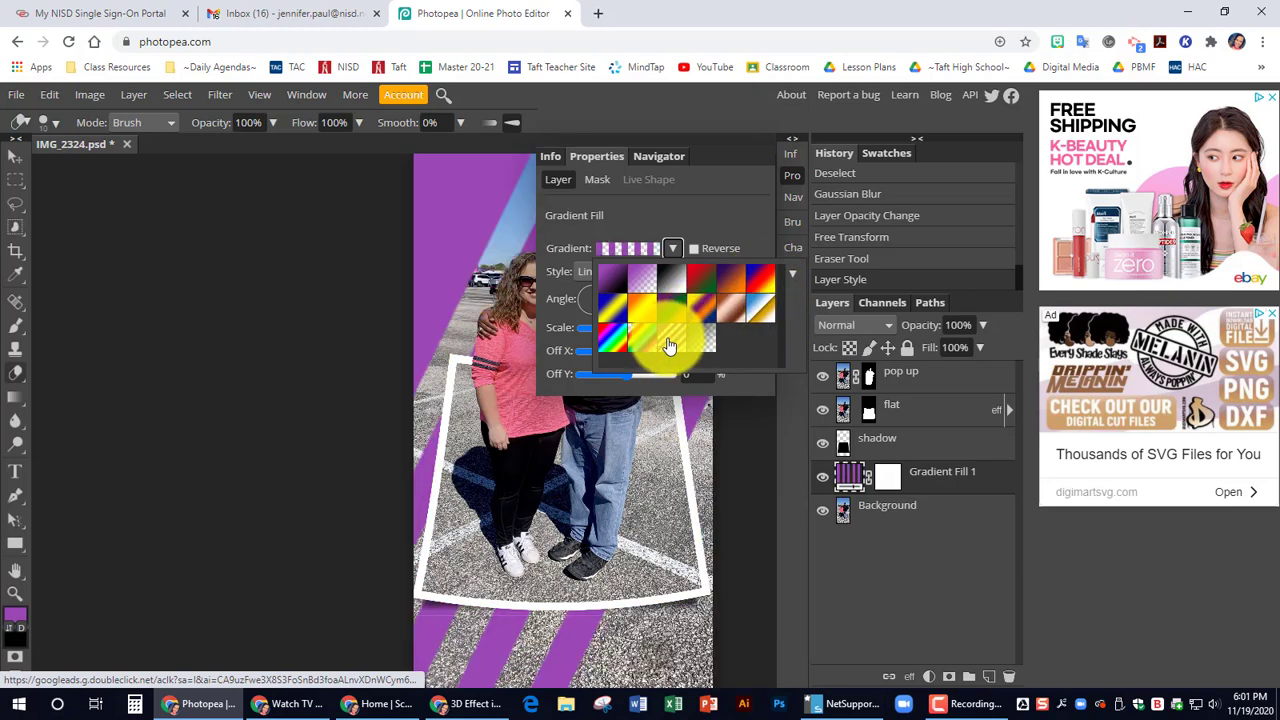
left_click(788, 179)
left_click(797, 177)
Step: Apply the blue-white-gold preset to Gradient Fill 1 and collapse its settings
left_click(796, 176)
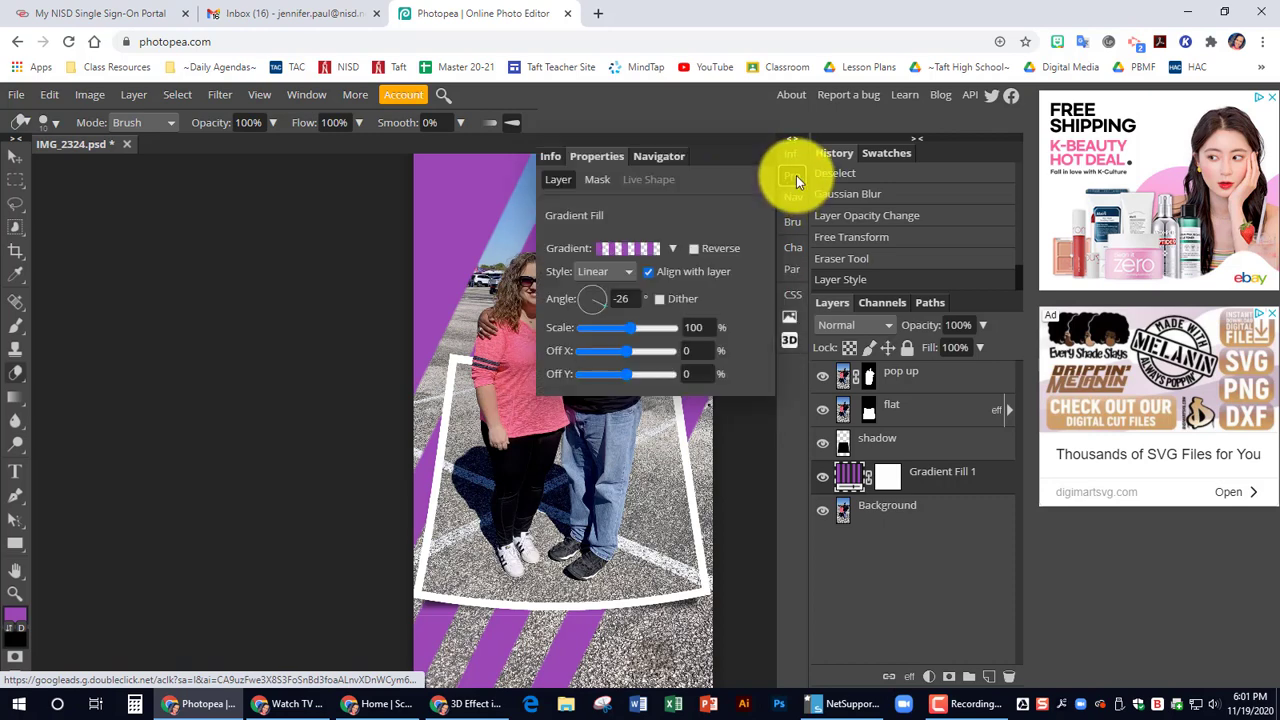
left_click(675, 247)
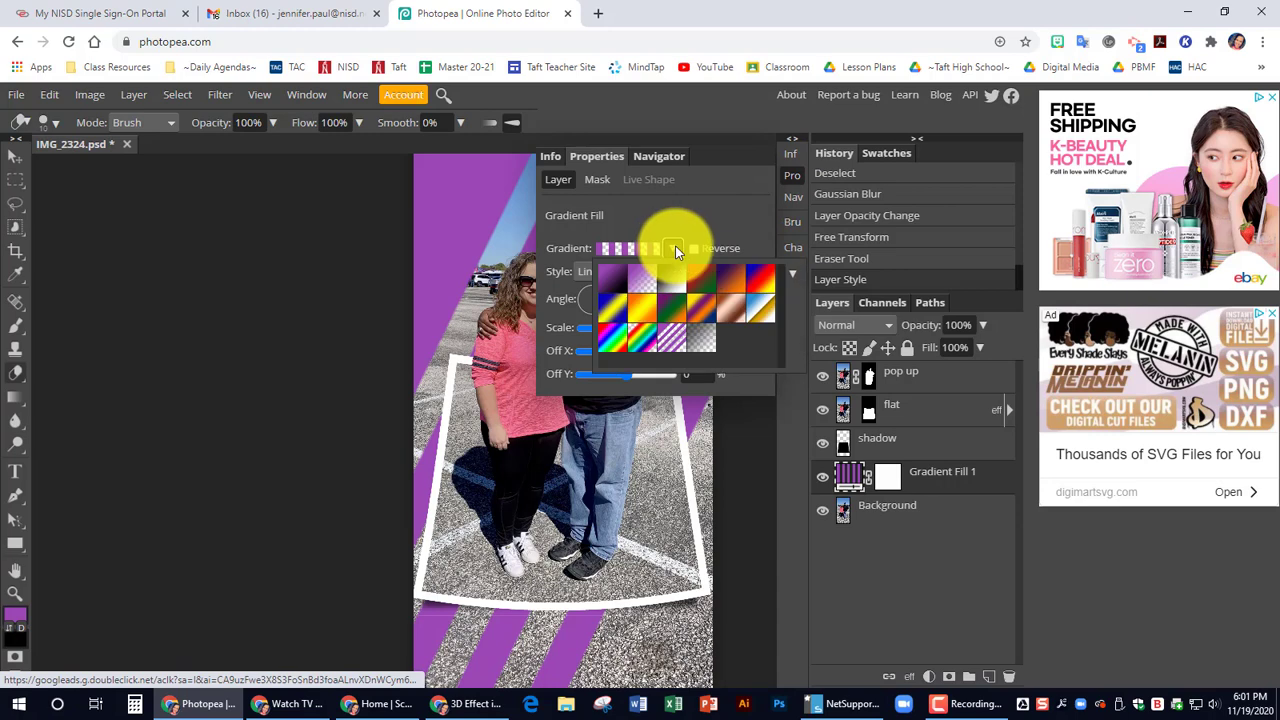
left_click(757, 285)
left_click(724, 290)
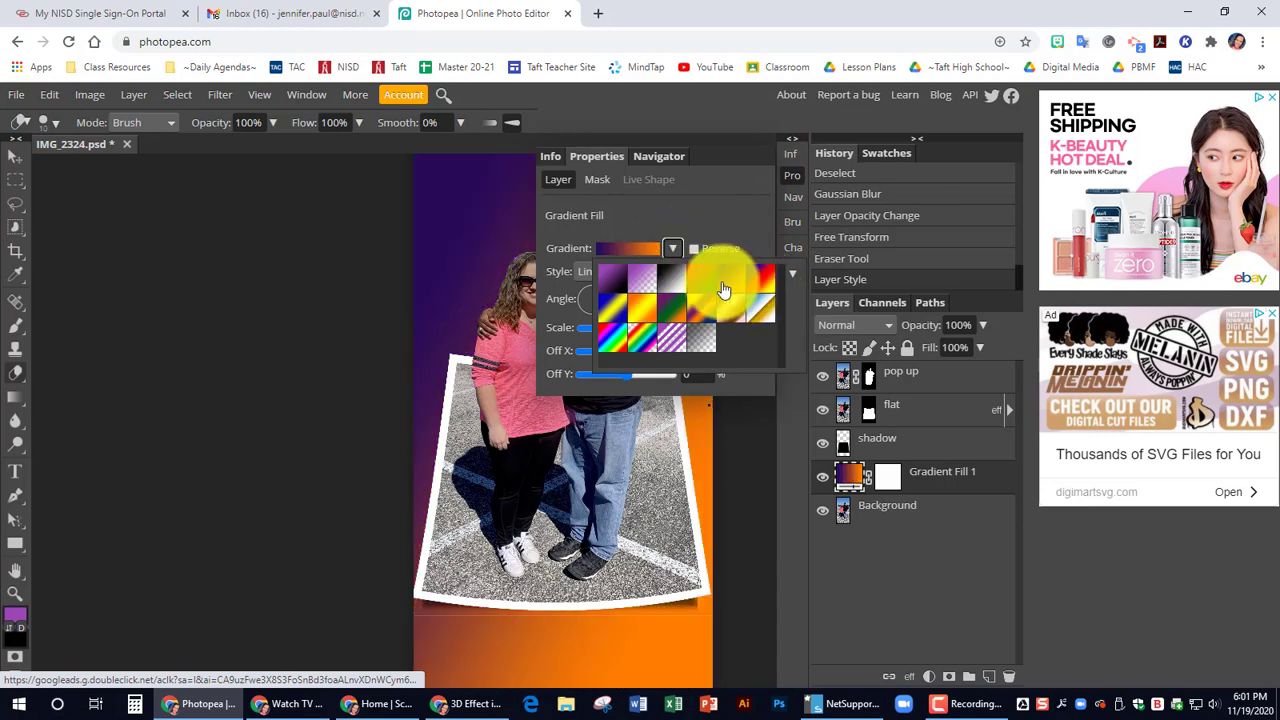
left_click(731, 313)
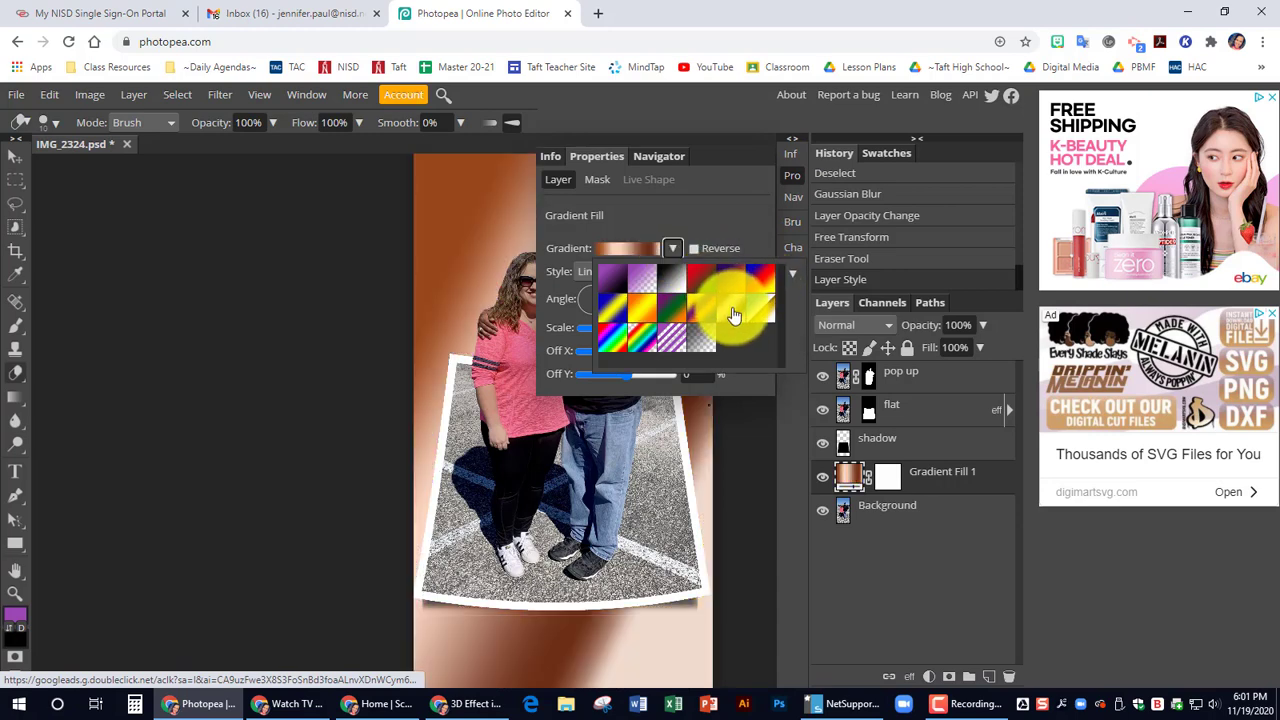
left_click(760, 325)
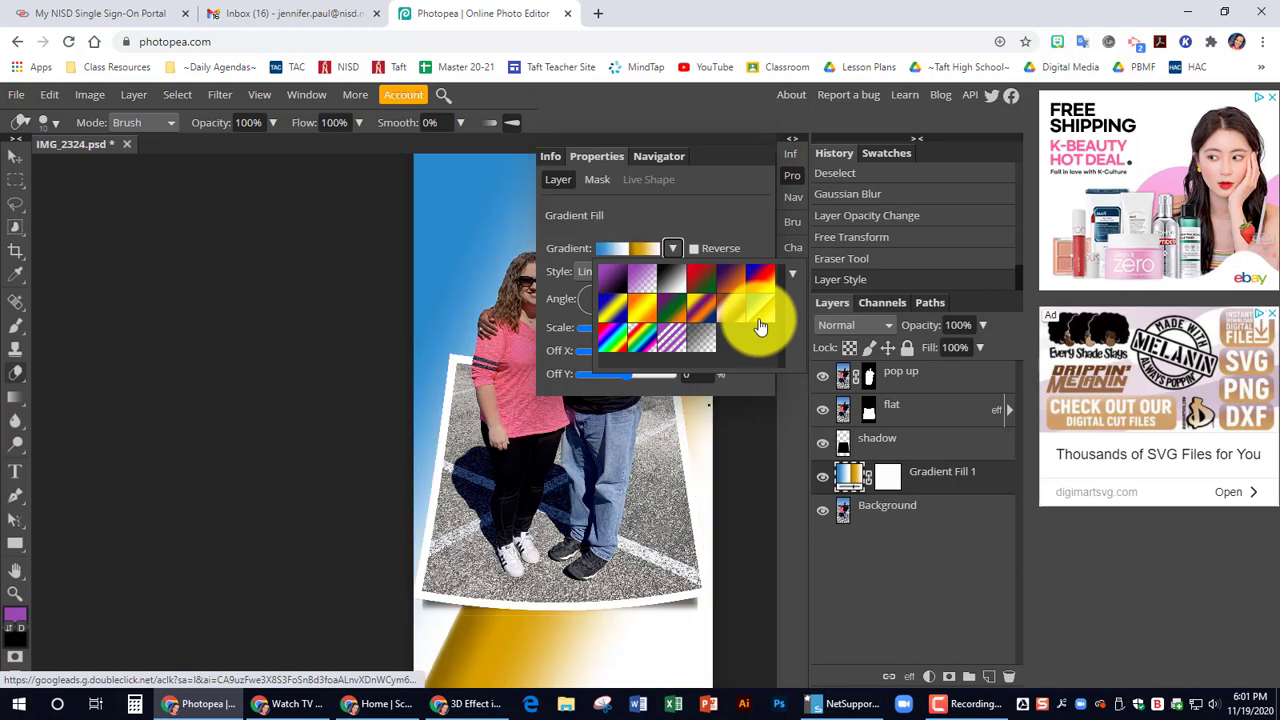
left_click(786, 184)
left_click(788, 179)
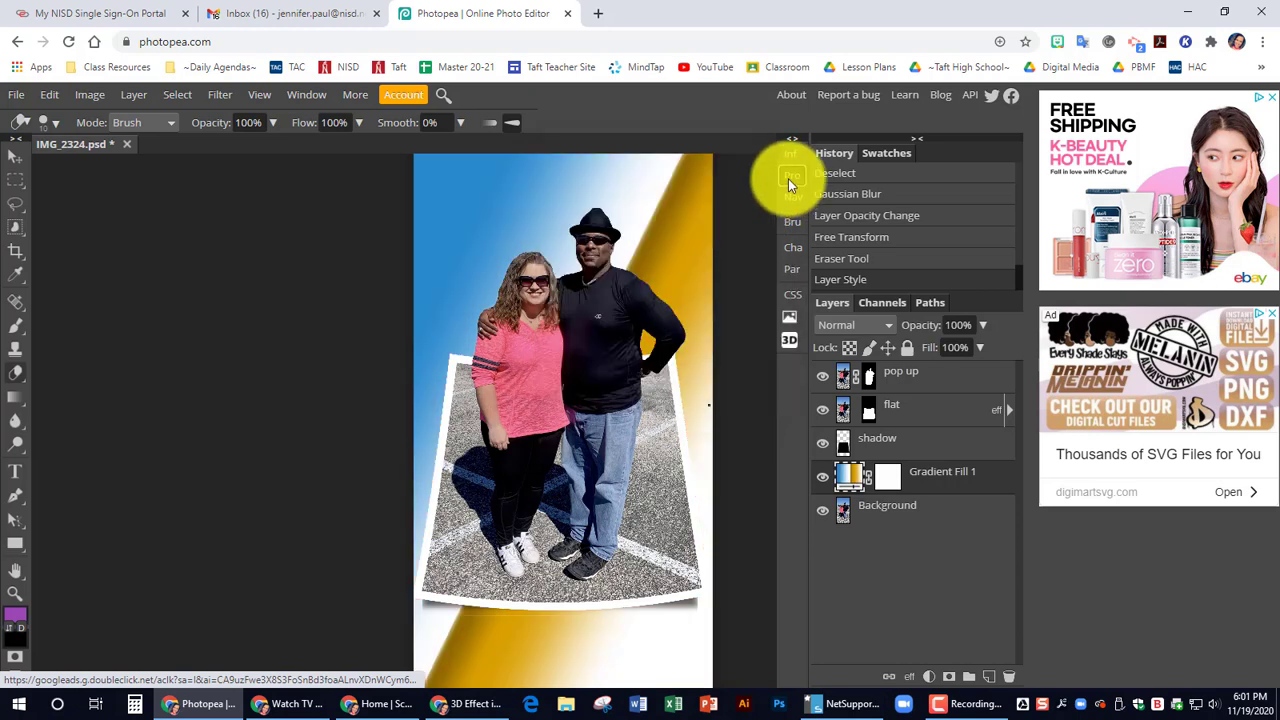
Step: Restore the greyed-out steps in the History panel
left_click(832, 276)
scroll(729, 443, "down", 3)
scroll(700, 443, "up", 5)
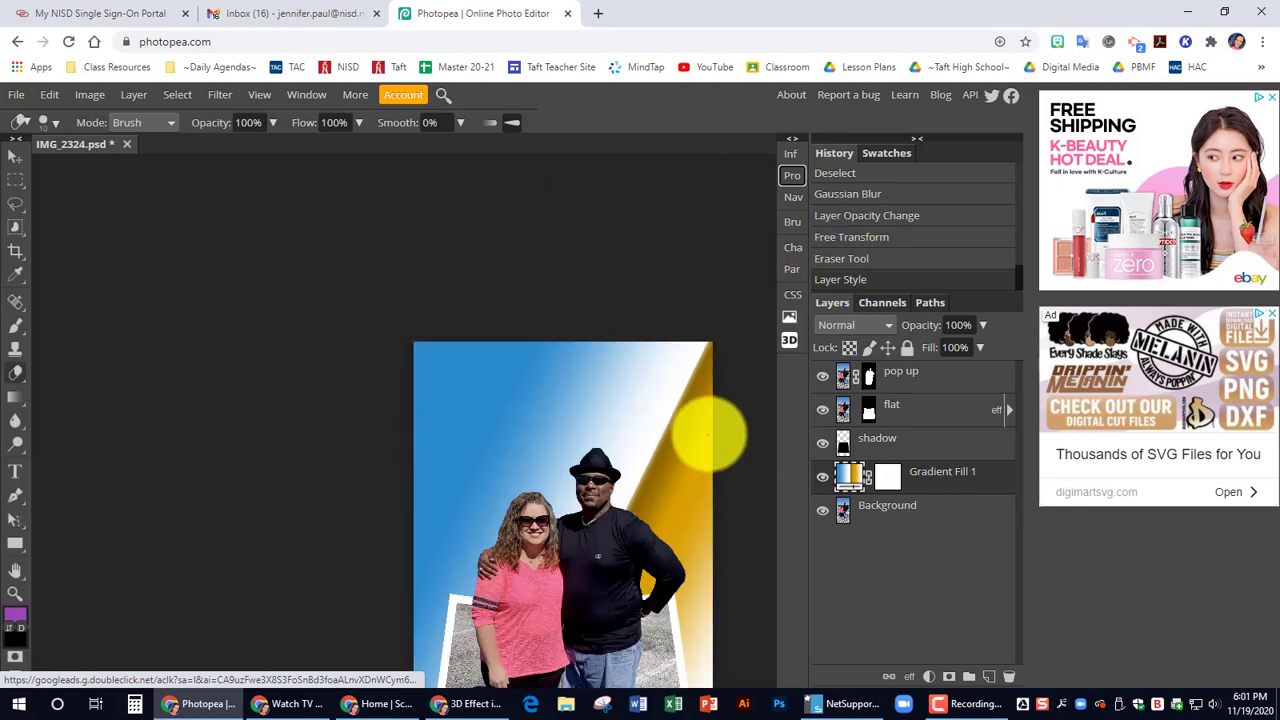
scroll(690, 436, "down", 2)
scroll(678, 435, "down", 2)
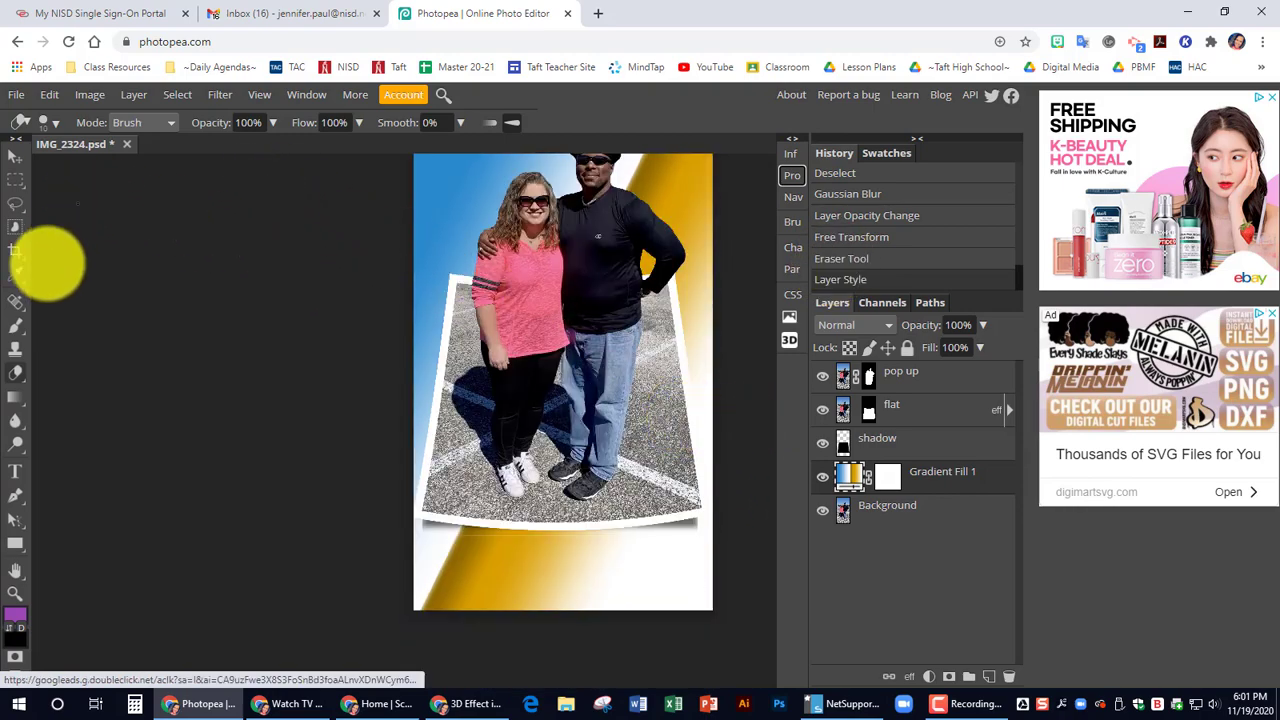
Step: With the Background layer active, crop the image to a box around the photo
left_click(16, 252)
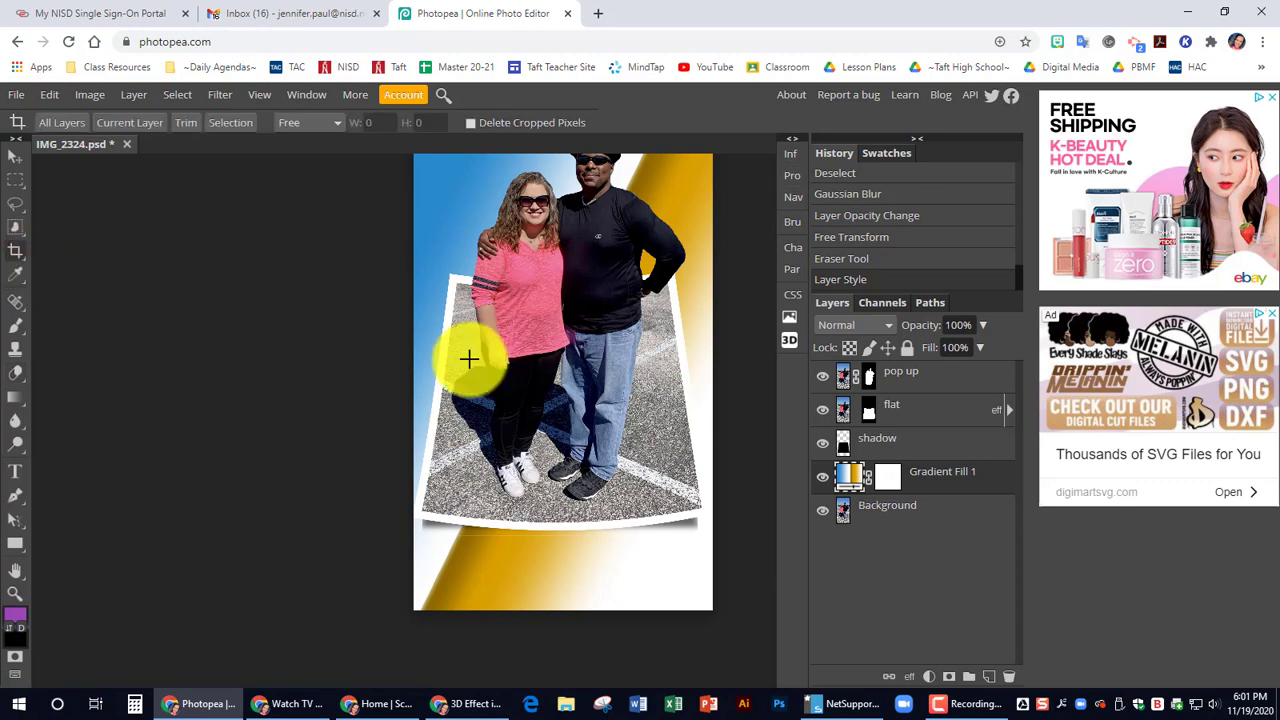
scroll(436, 331, "up", 4)
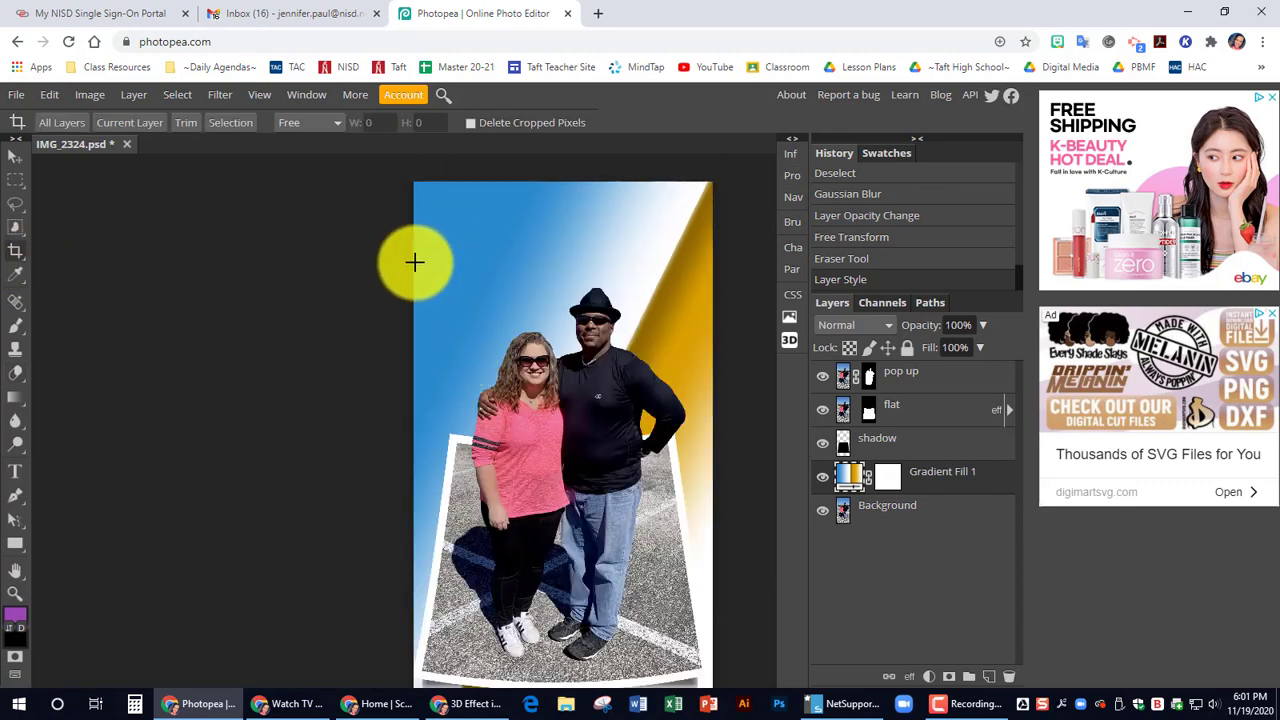
left_click_drag(413, 270, 712, 627)
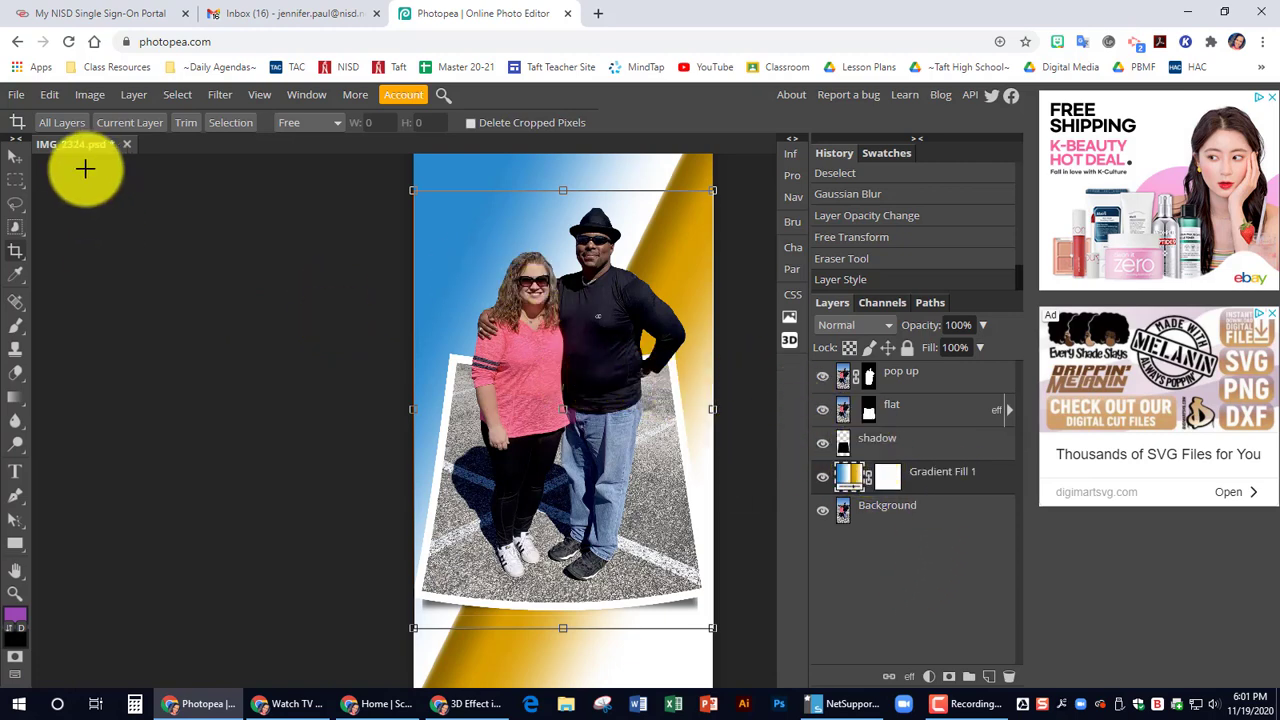
left_click(16, 156)
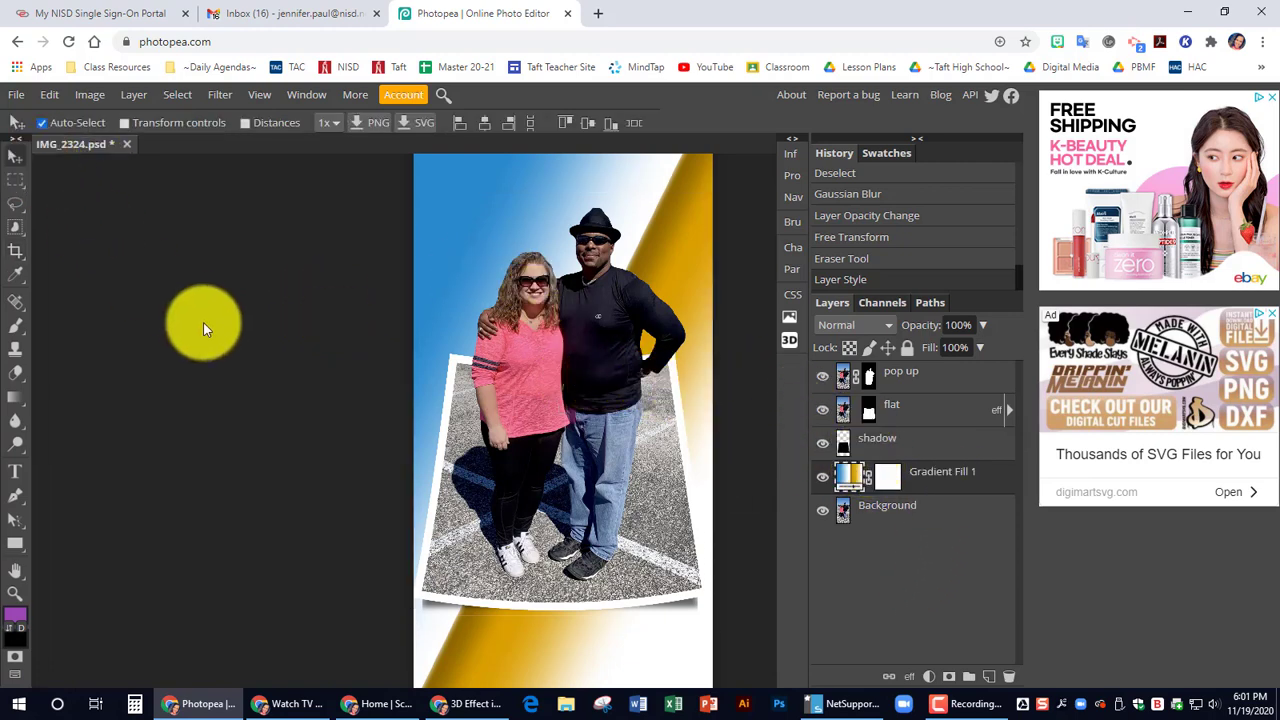
left_click(885, 507)
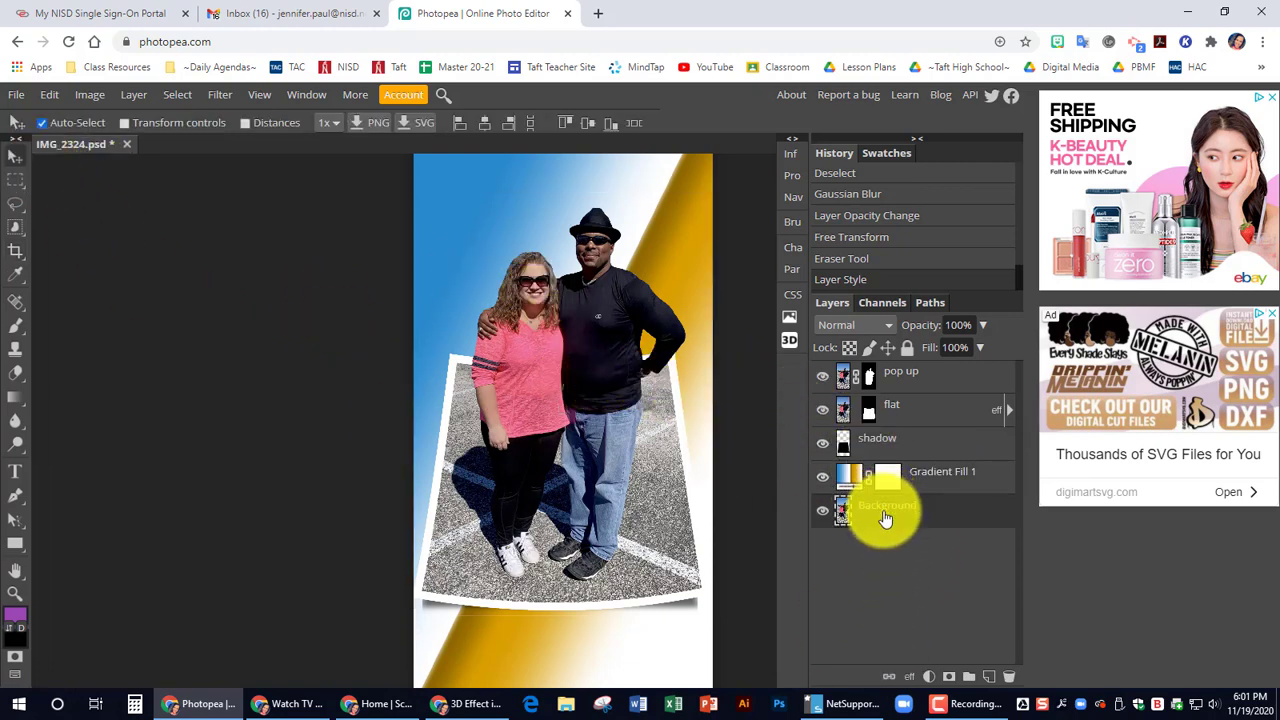
left_click(14, 252)
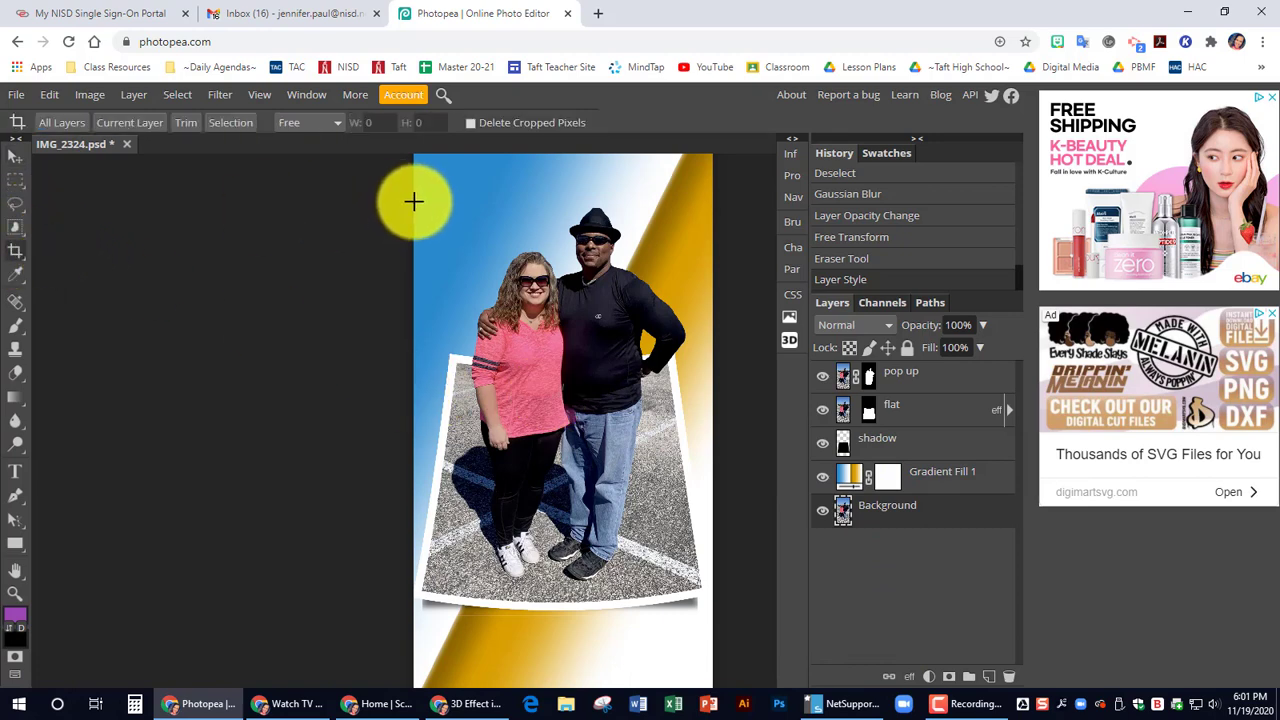
left_click_drag(417, 201, 713, 666)
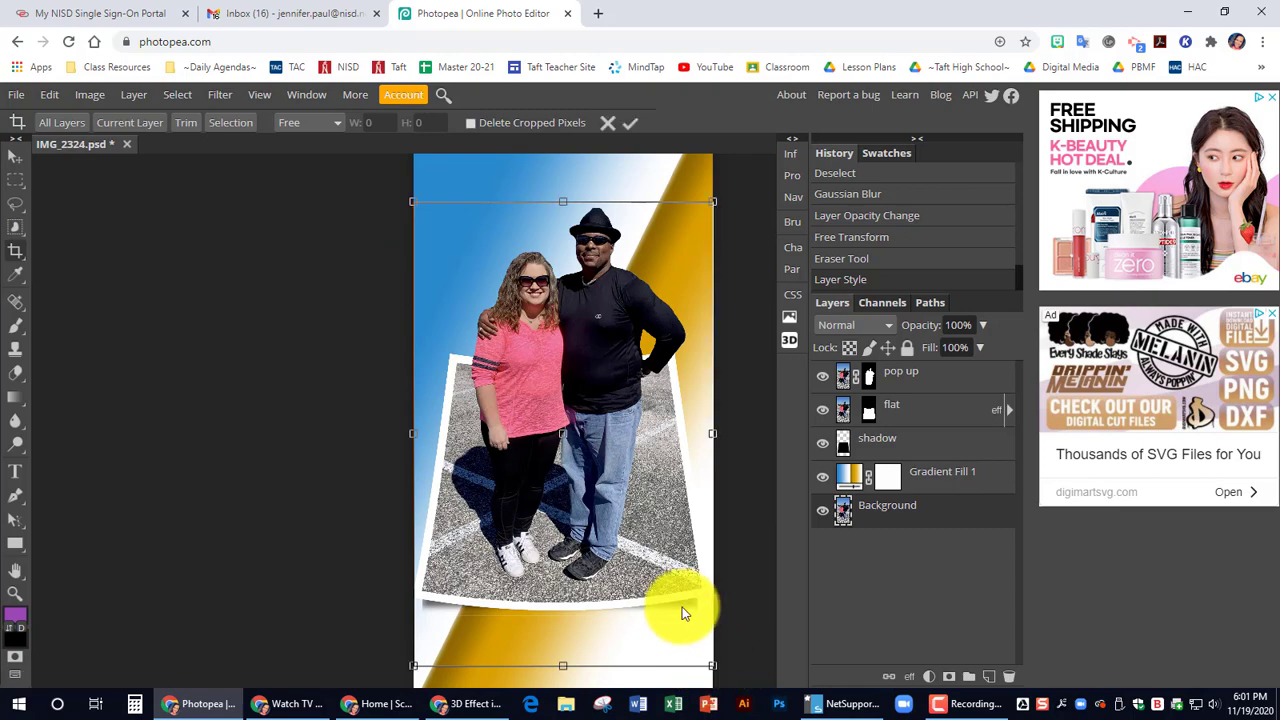
key("Return")
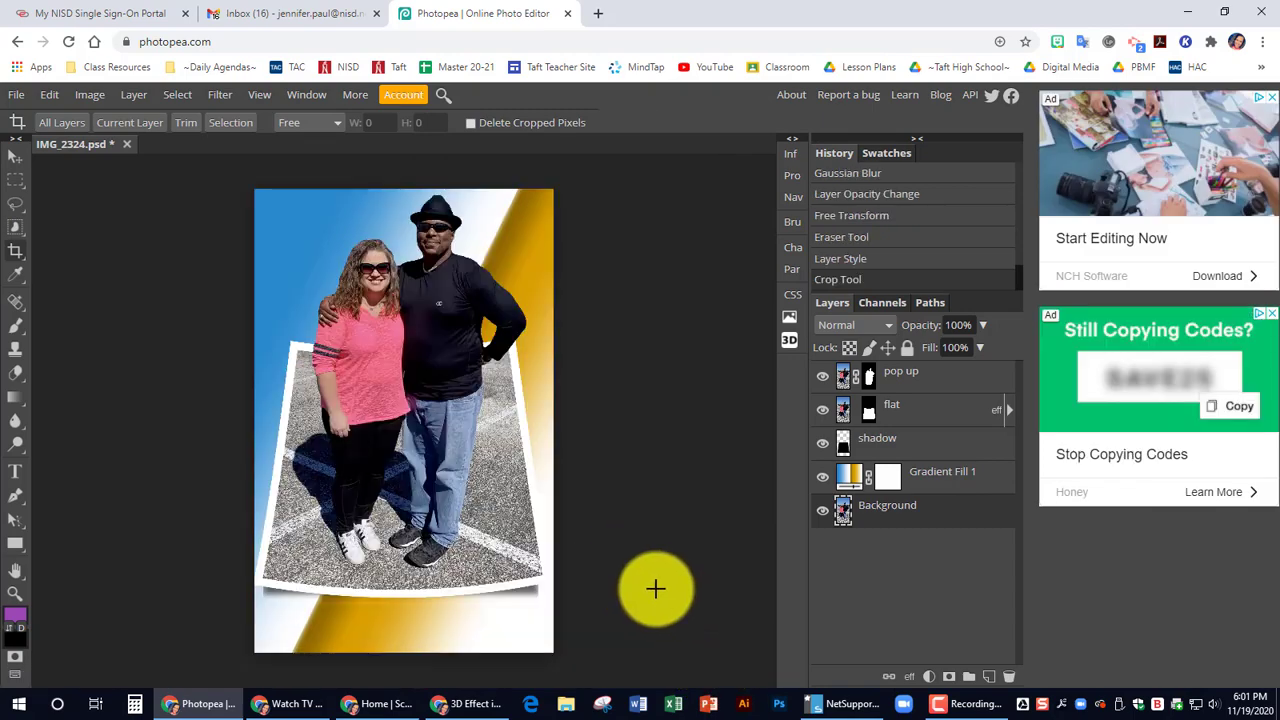
Step: Recrop from the top-left corner to just below the frame, trimming the bottom gradient
scroll(345, 642, "up", 3)
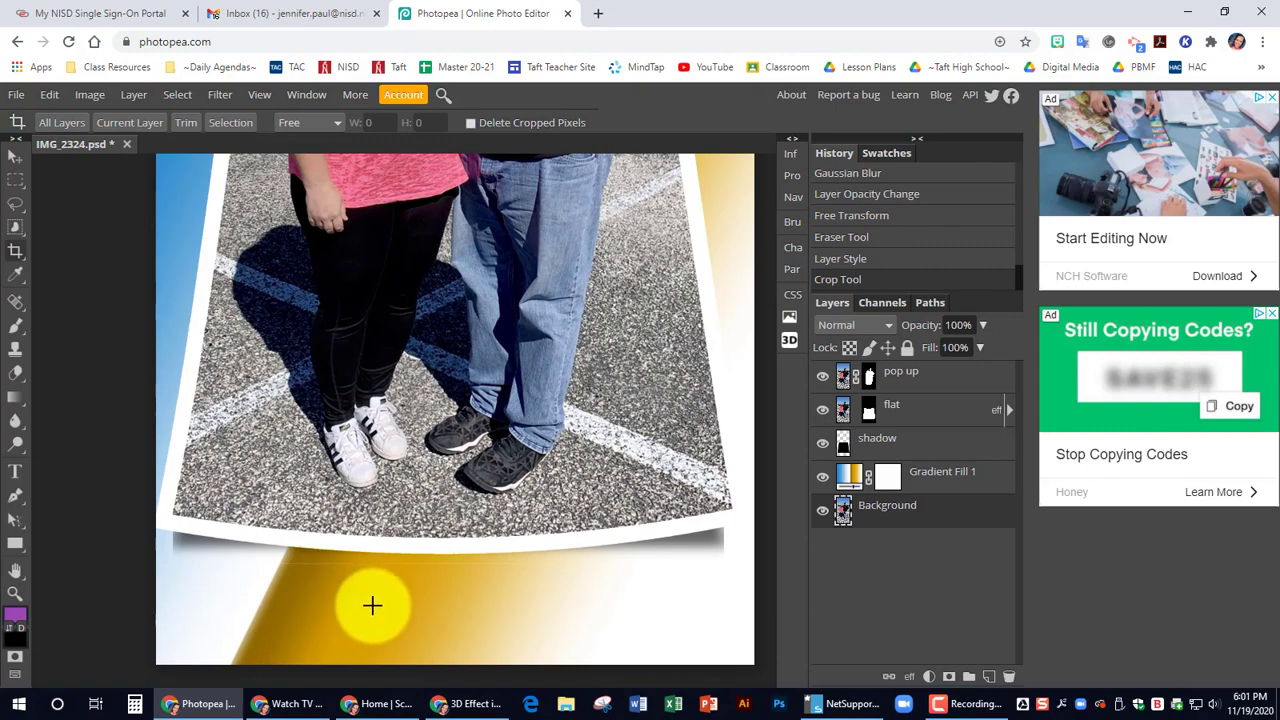
scroll(371, 603, "down", 3)
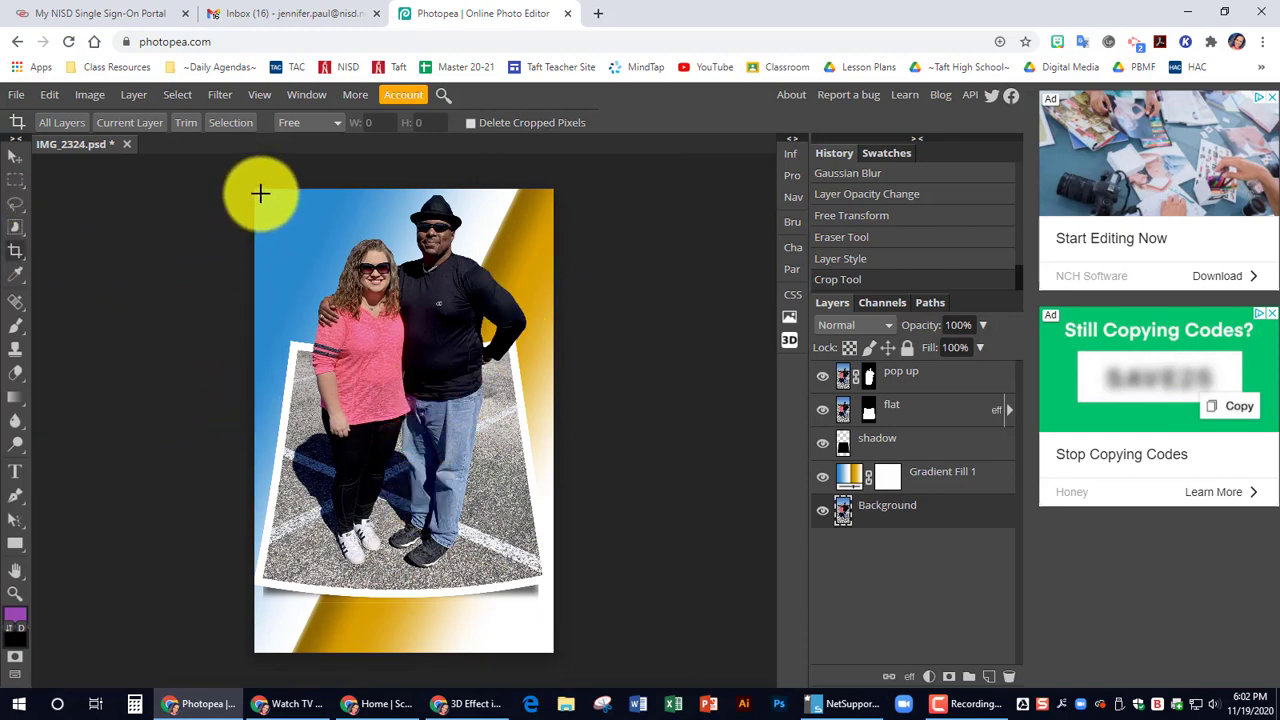
left_click_drag(254, 191, 551, 598)
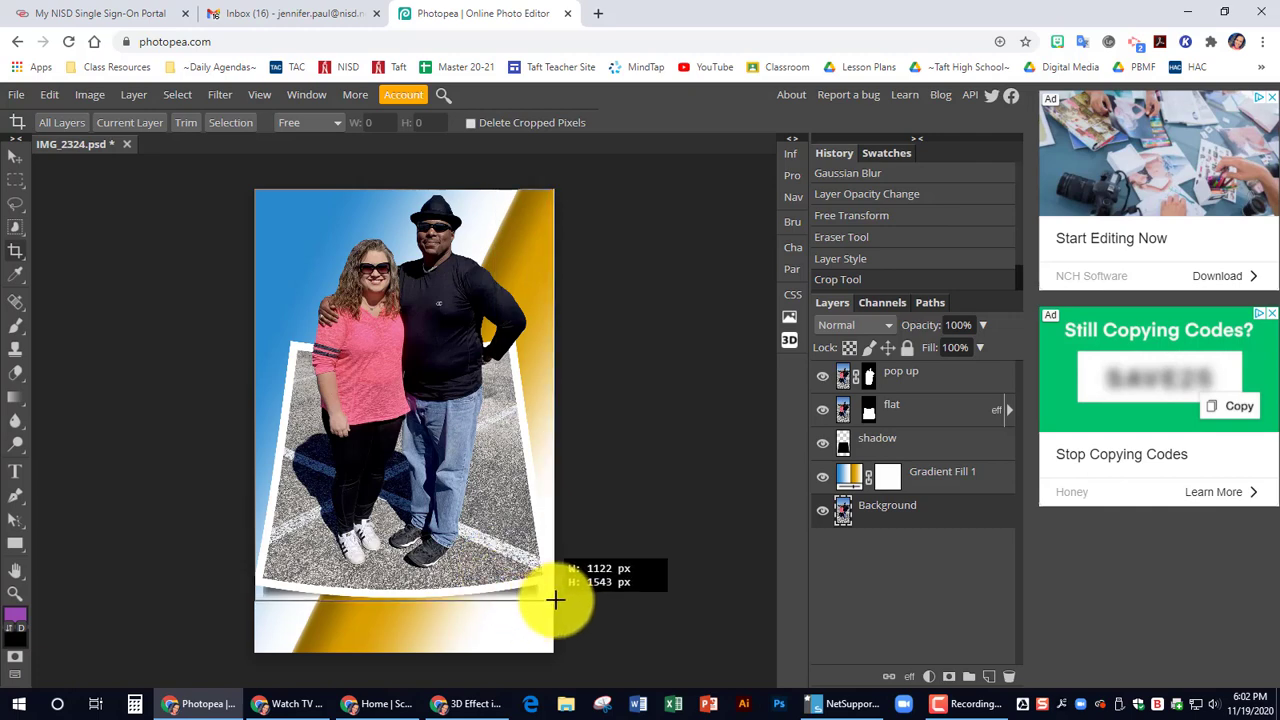
left_click_drag(555, 598, 553, 600)
key("Return")
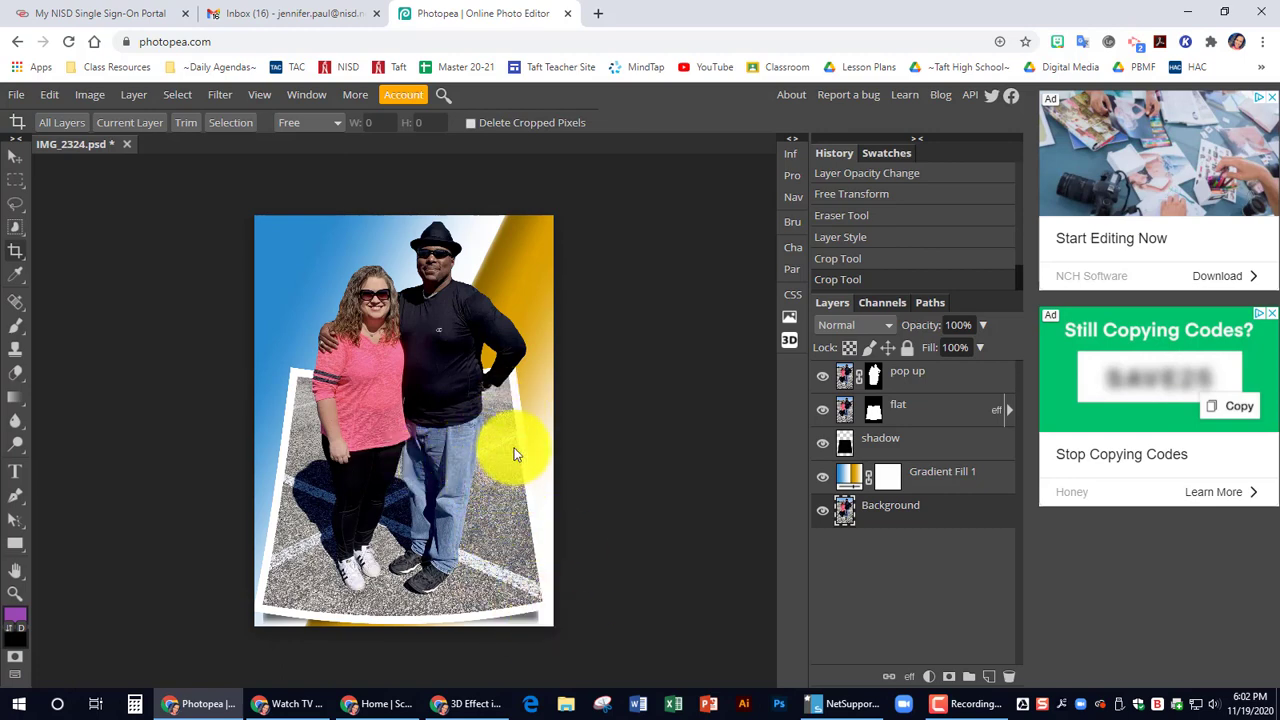
key("ctrl+z")
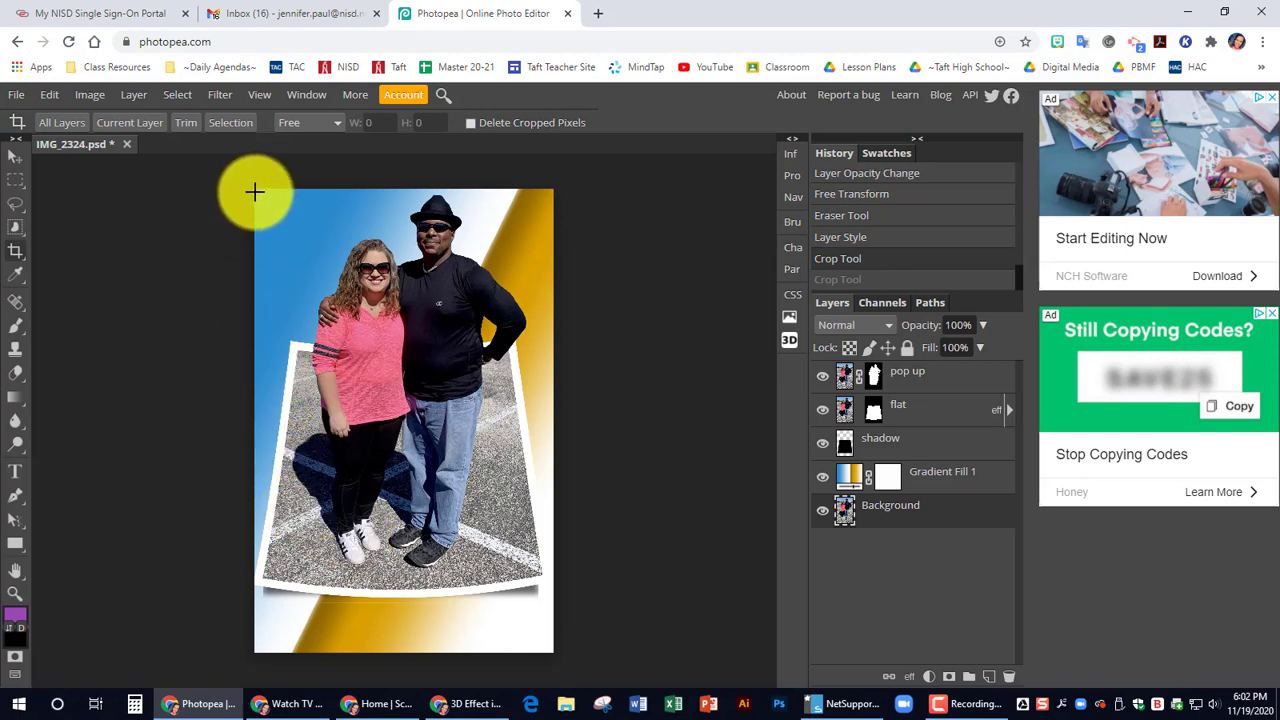
left_click_drag(256, 191, 553, 610)
key("Return")
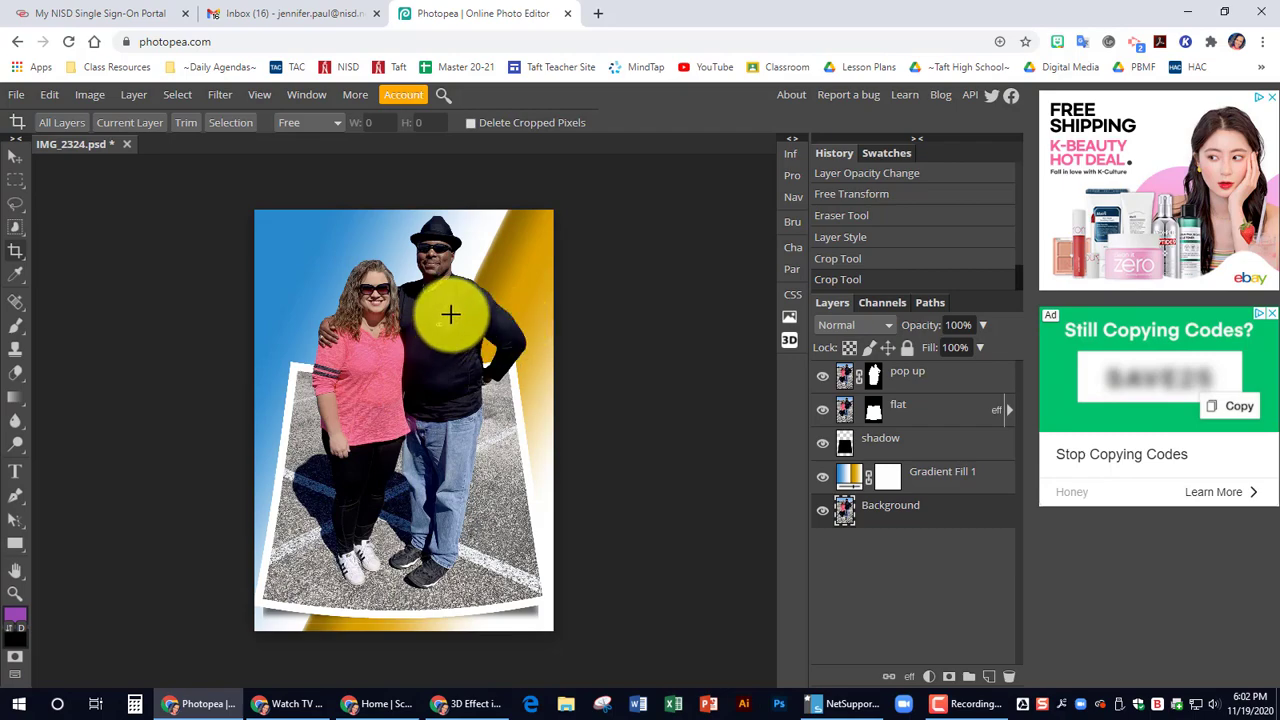
Step: Erase the shadow layer along the bottom yellow strip
scroll(440, 628, "up", 3)
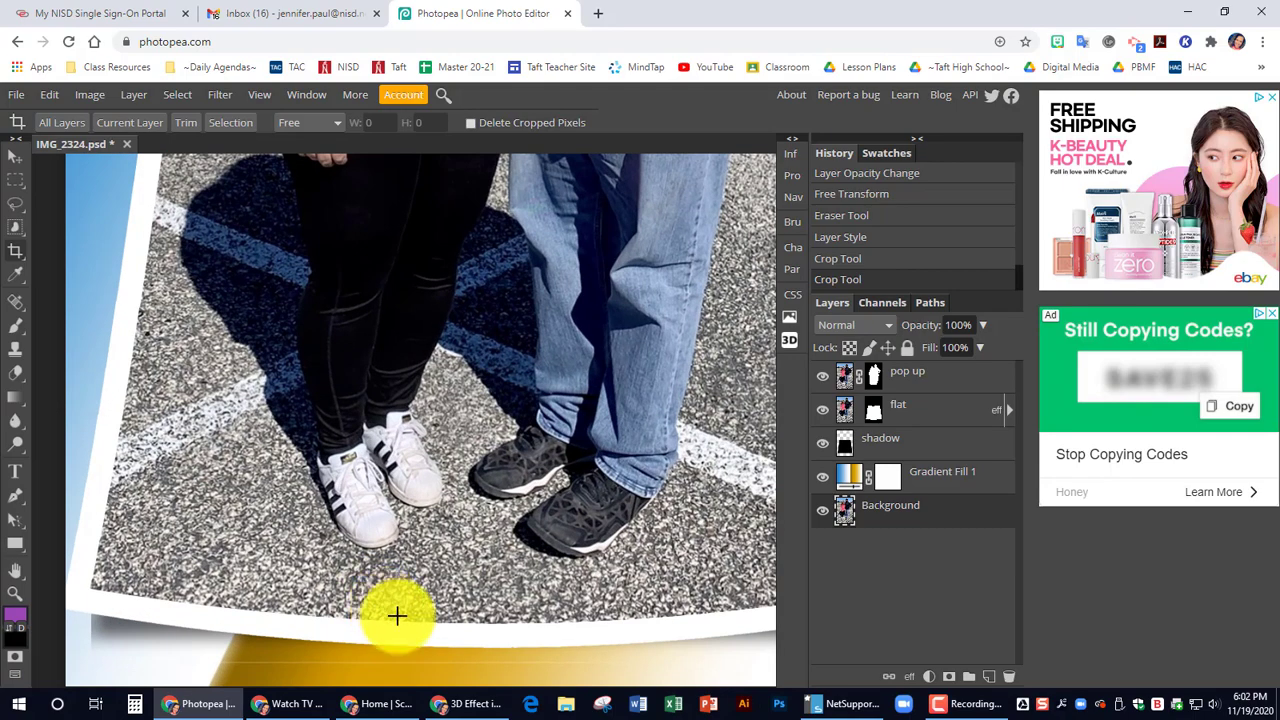
left_click(900, 438)
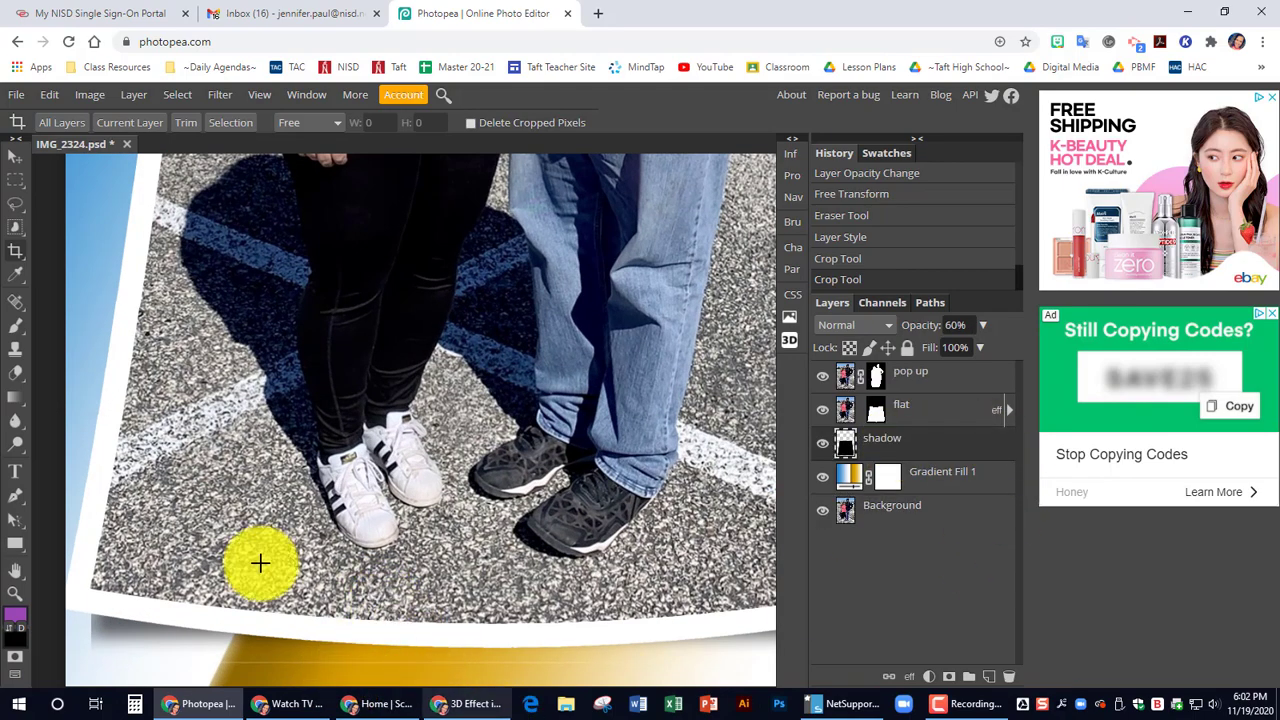
left_click(18, 372)
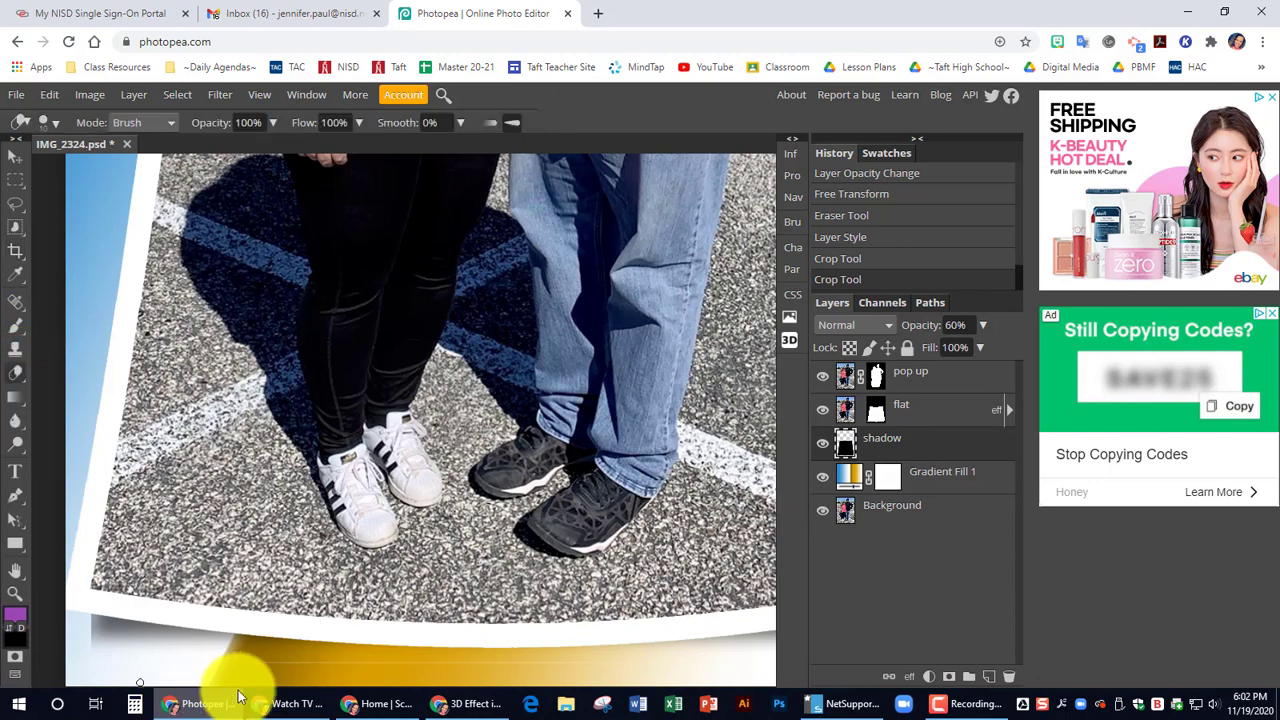
left_click(260, 662)
left_click_drag(271, 663, 605, 650)
Step: Erase the leftover frame edges along the bottom strip on the flat layer's mask
scroll(589, 660, "down", 3)
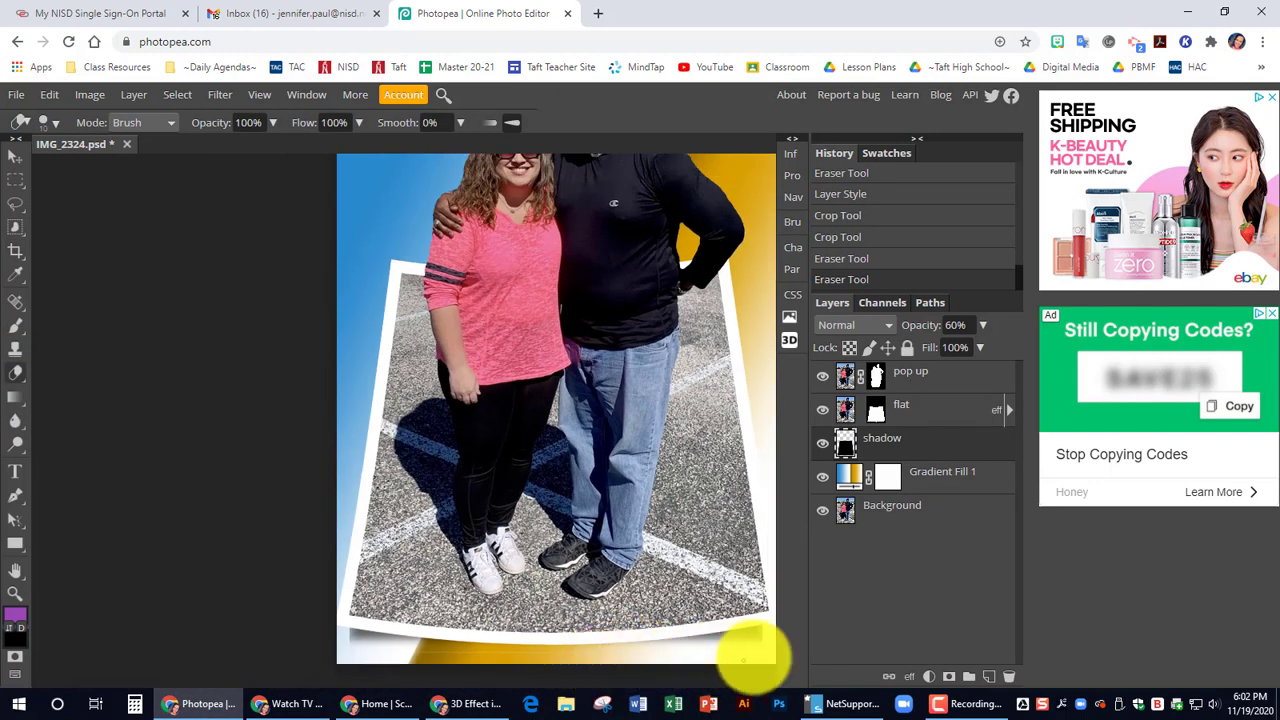
scroll(751, 644, "up", 3)
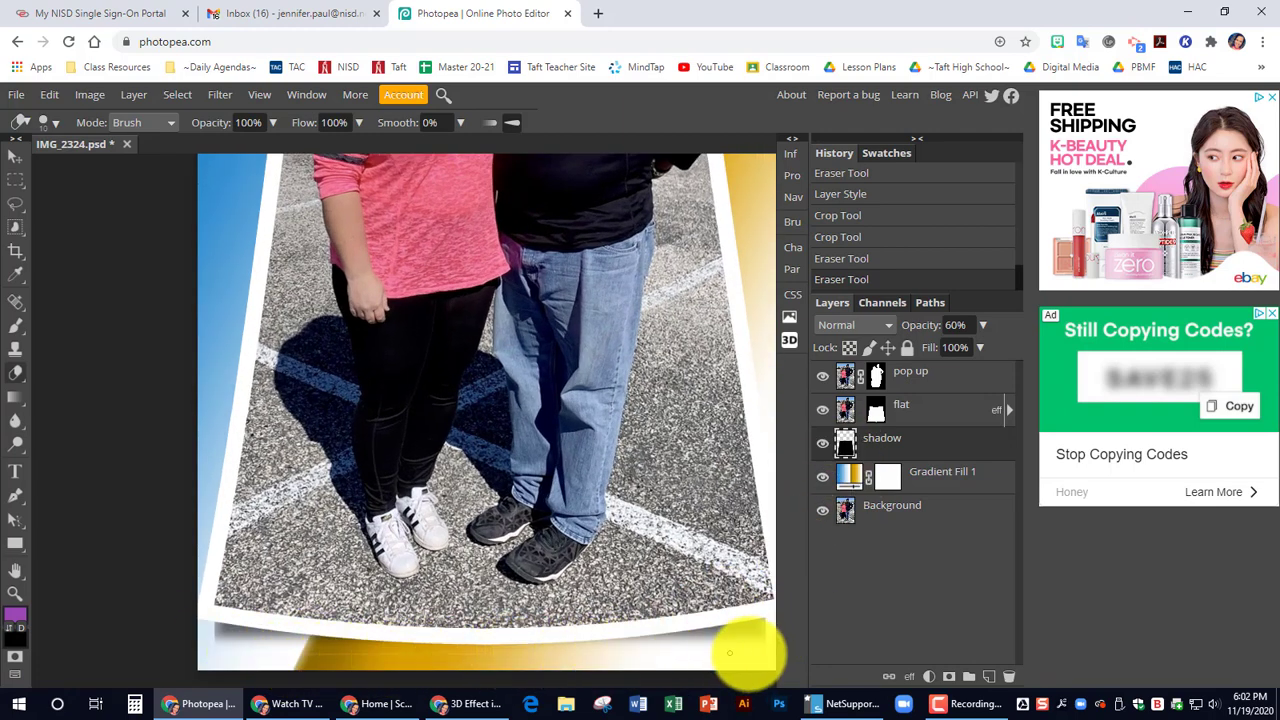
left_click(878, 410)
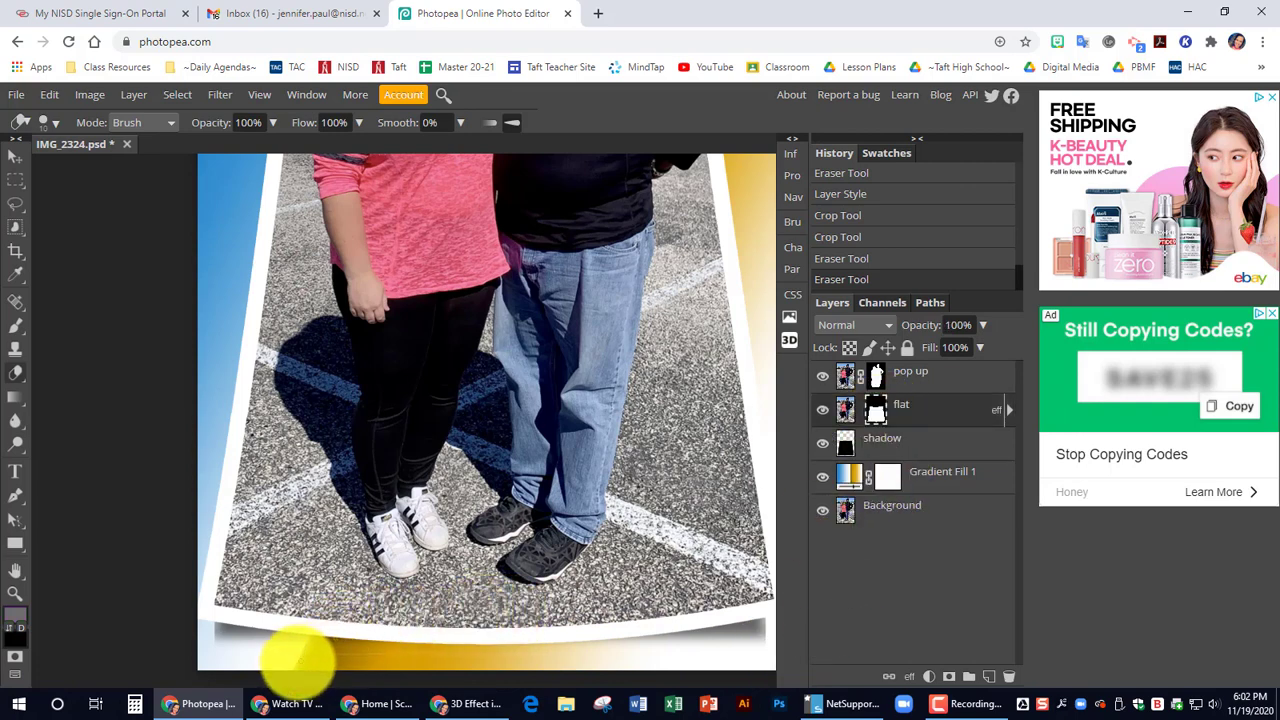
left_click_drag(390, 655, 380, 651)
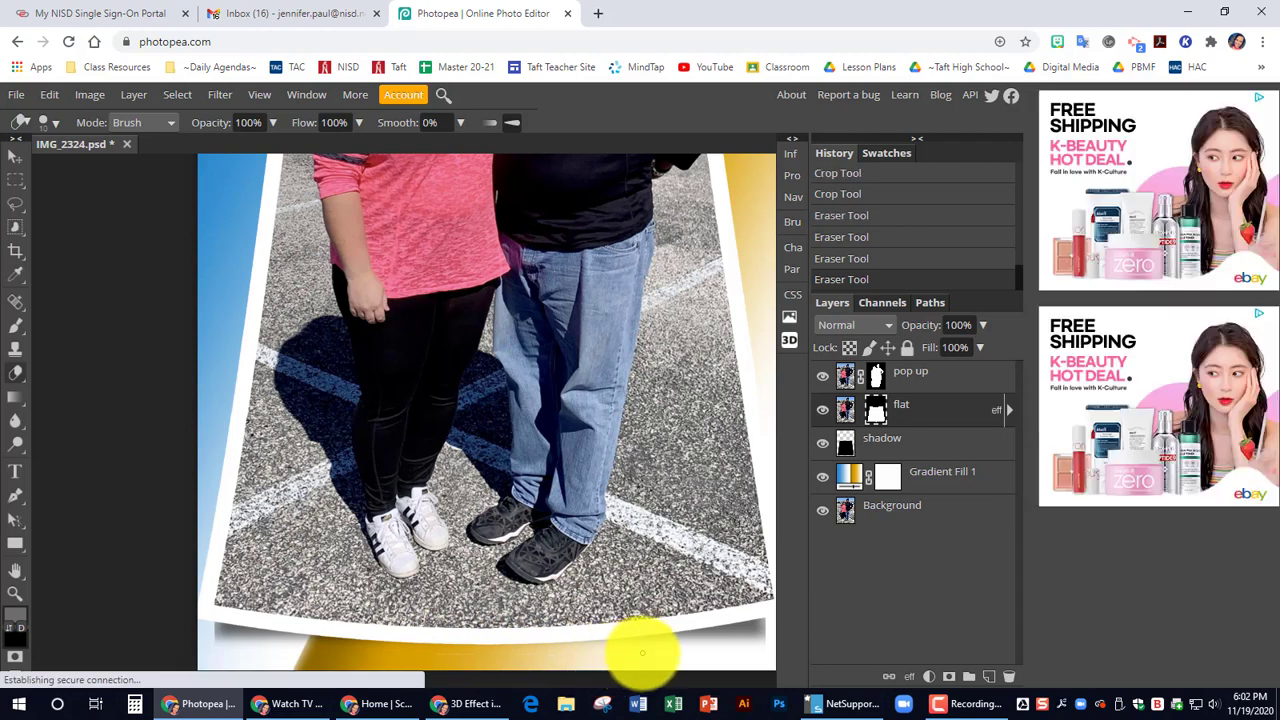
left_click_drag(634, 655, 455, 655)
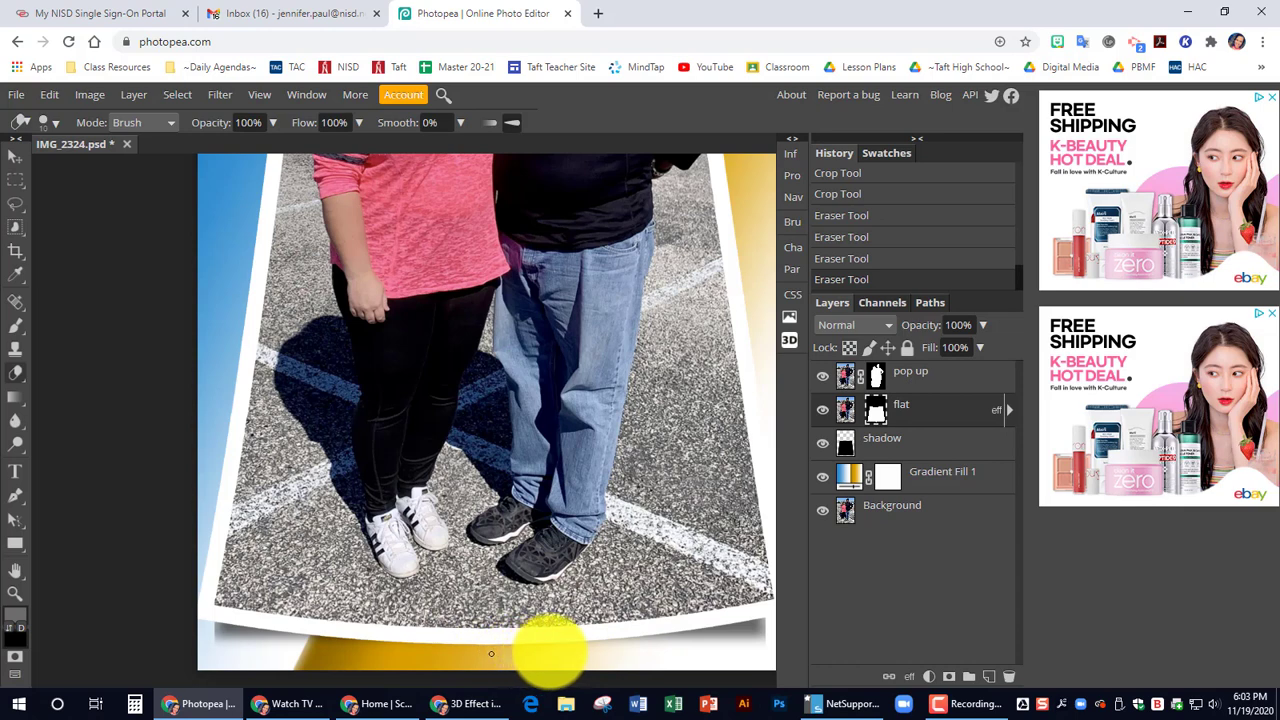
mouse_move(491, 654)
left_mouse_down()
mouse_move(625, 663)
mouse_move(545, 655)
left_mouse_up()
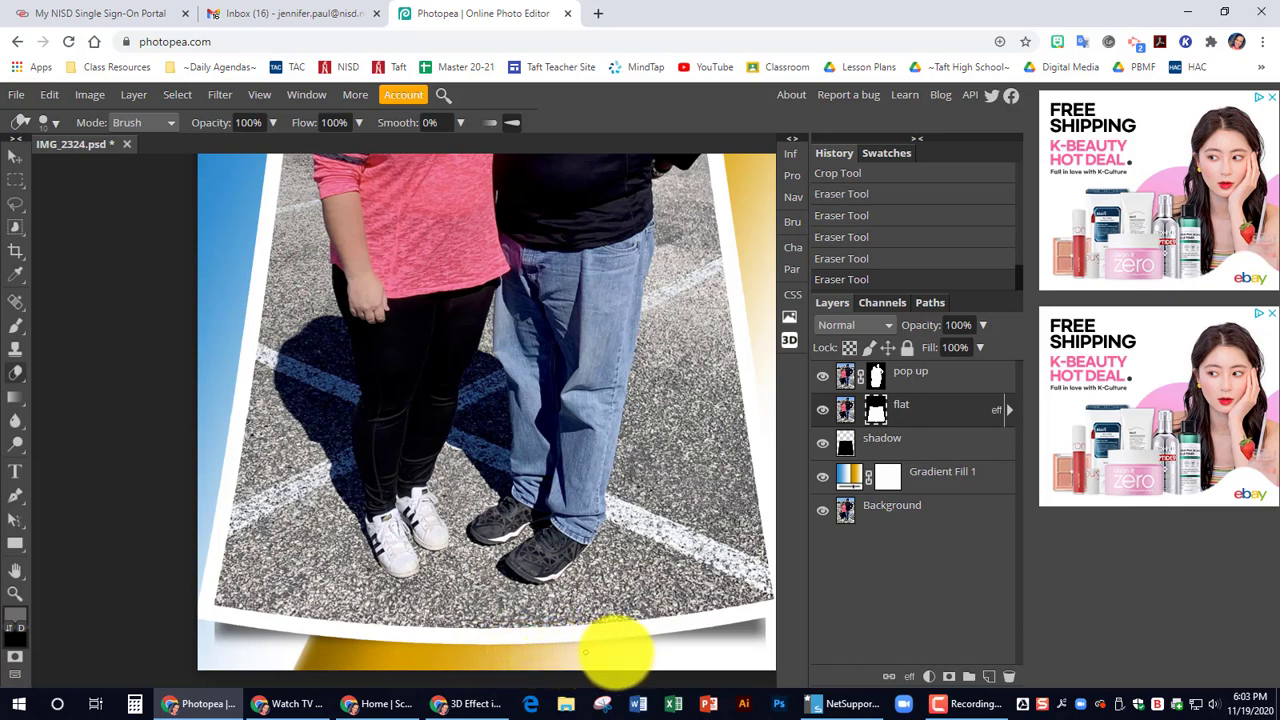
key("ctrl+minus")
key("ctrl+minus")
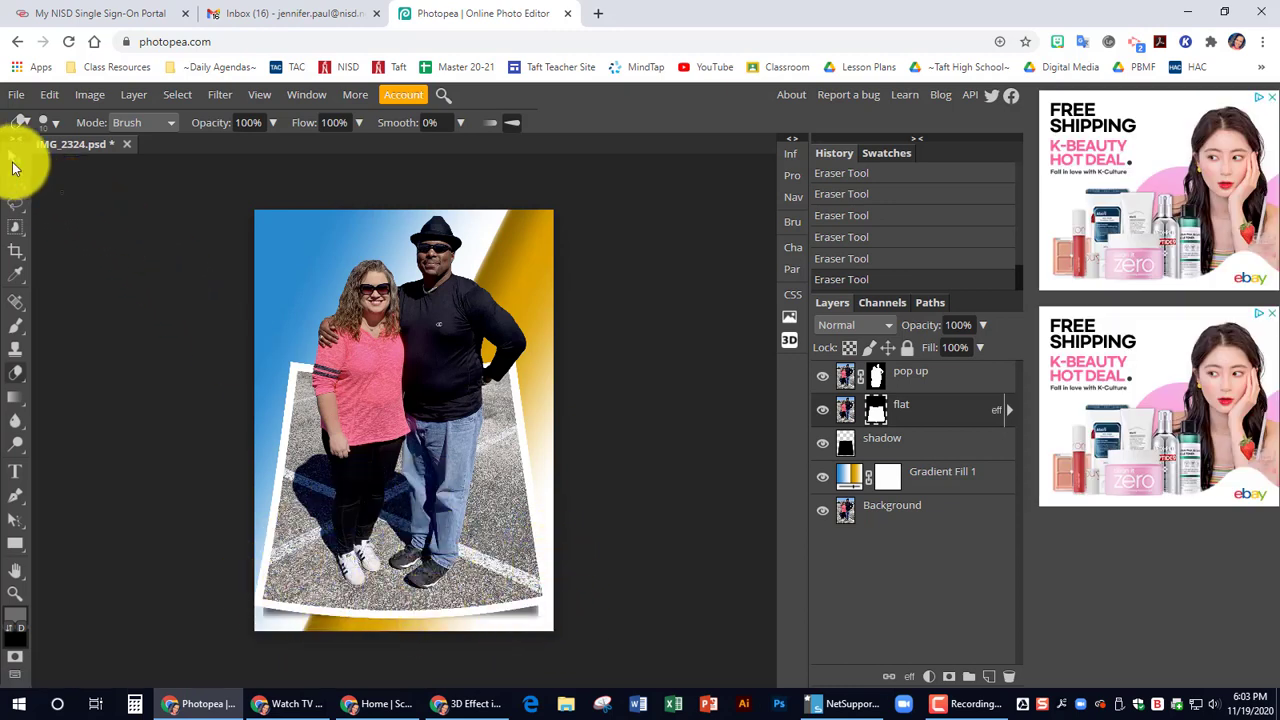
Step: Rename the document to '3D effect' and save it as a PSD
double_click(60, 145)
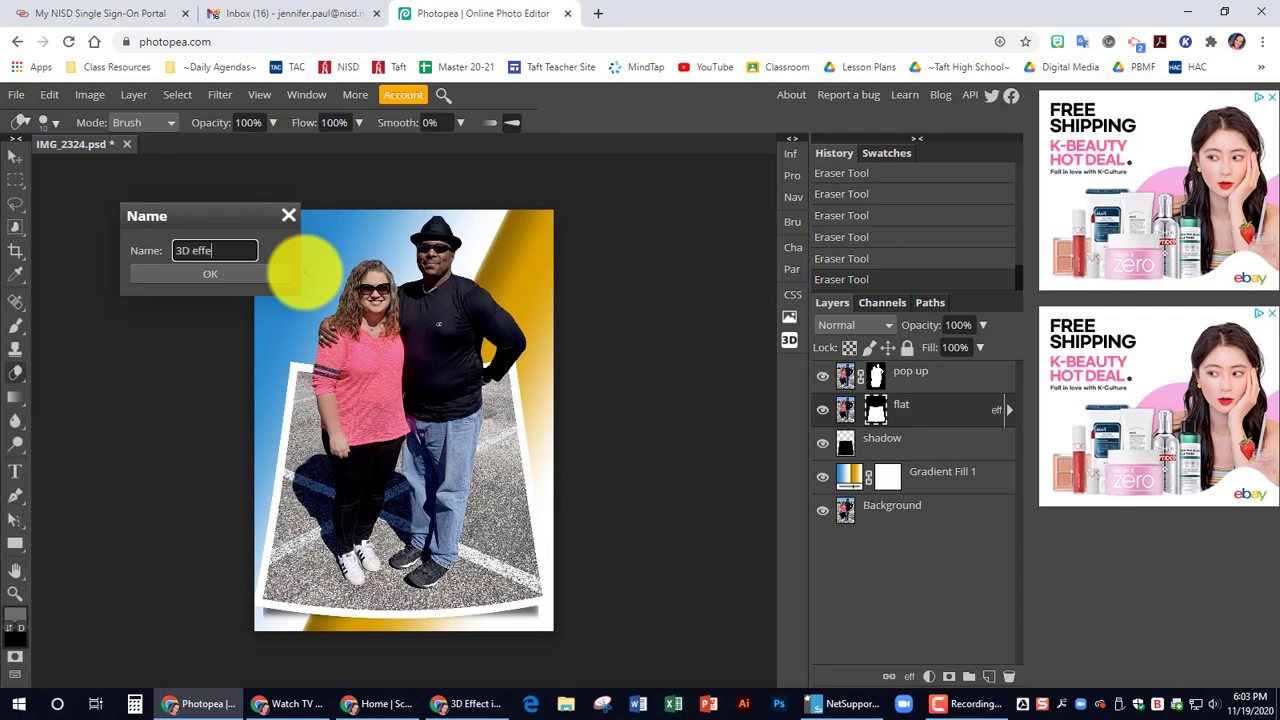
type("3D effect")
left_click(206, 277)
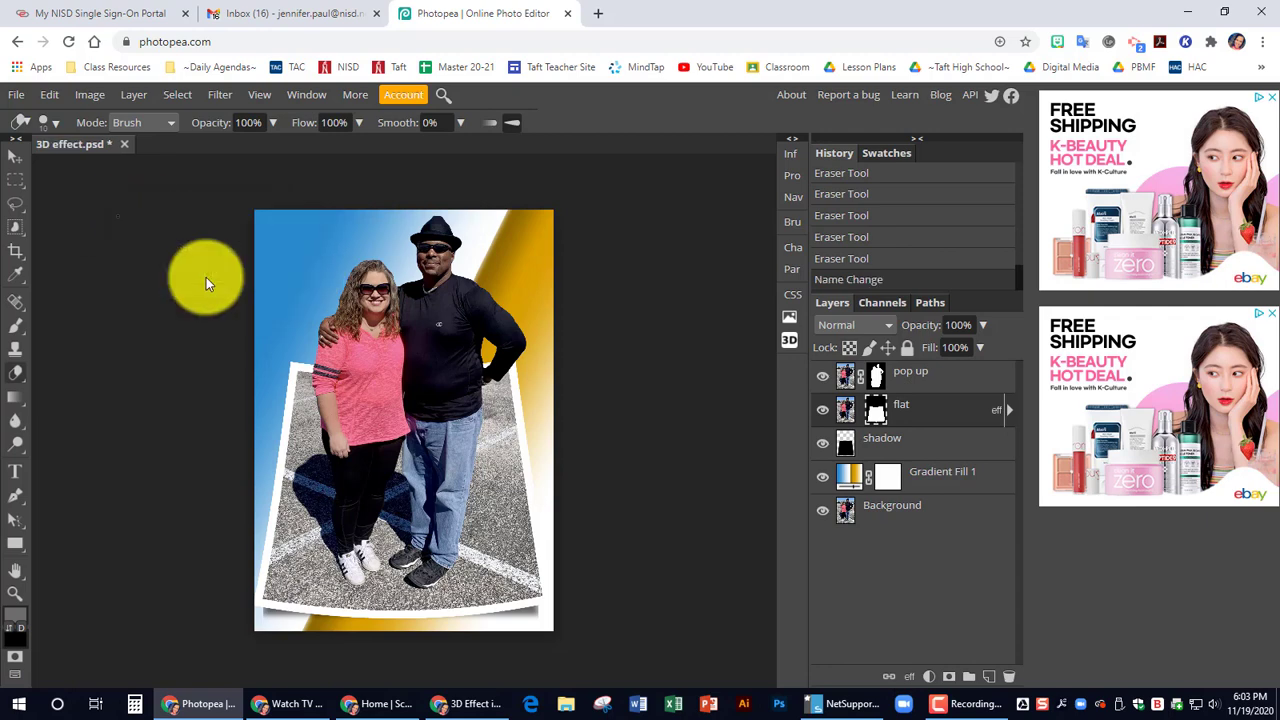
left_click(16, 94)
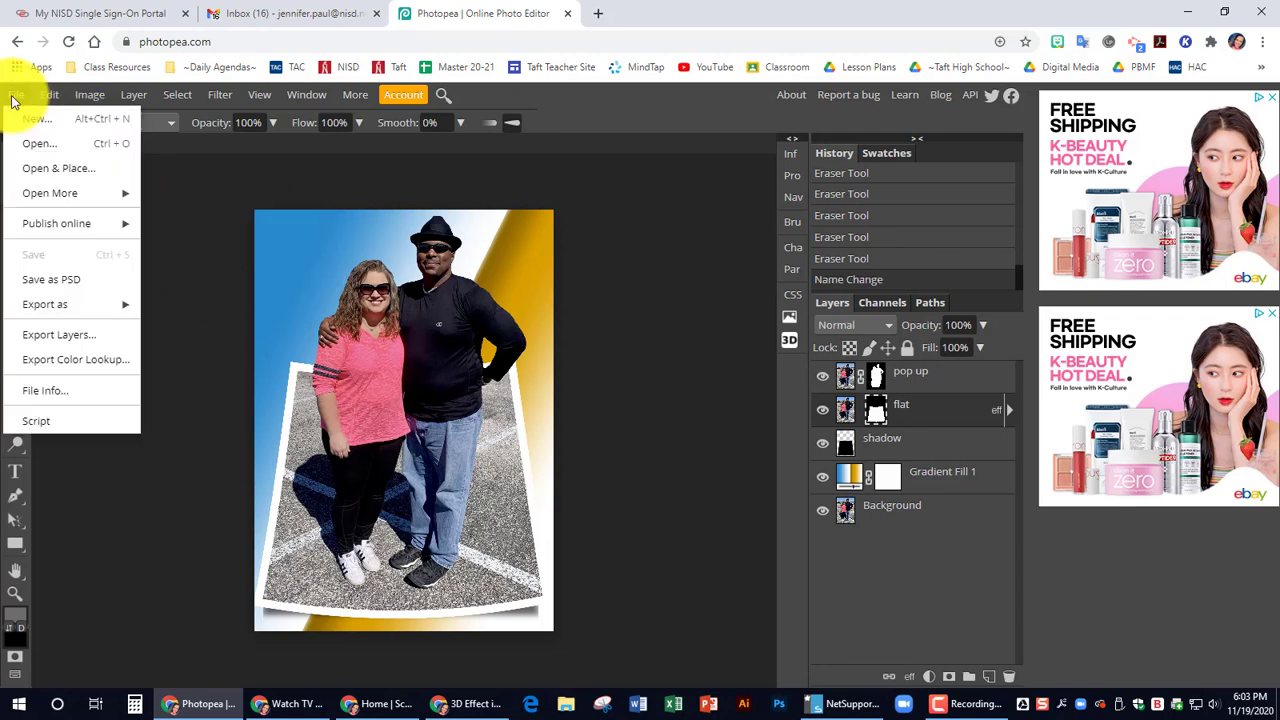
left_click(73, 282)
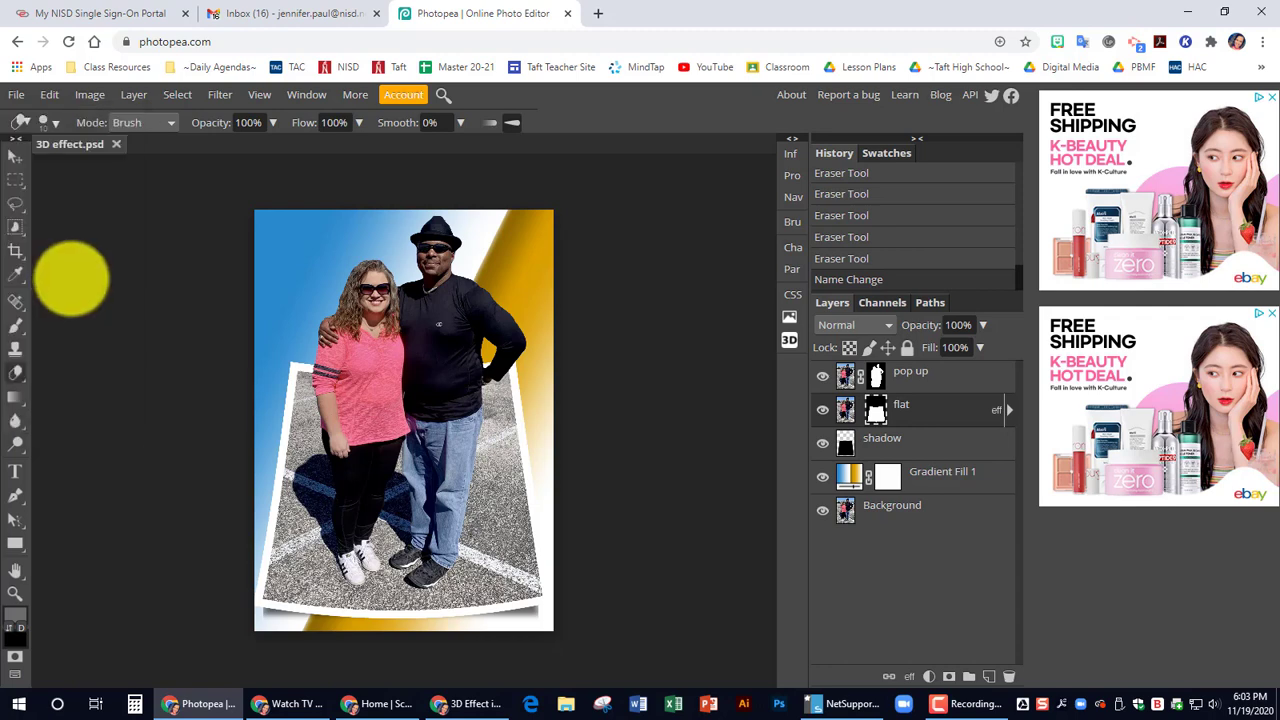
Step: Export the image as '3D effect.png' and open the downloaded PNG to check it
left_click(16, 94)
mouse_move(90, 308)
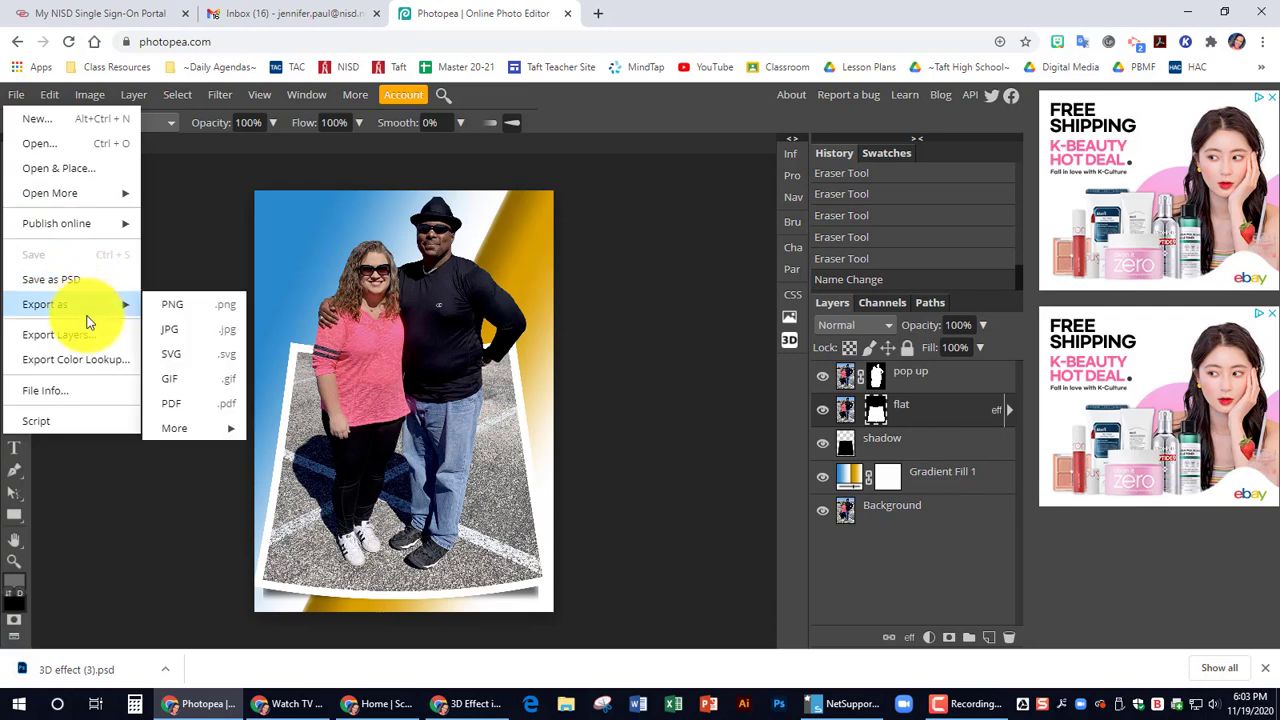
left_click(168, 303)
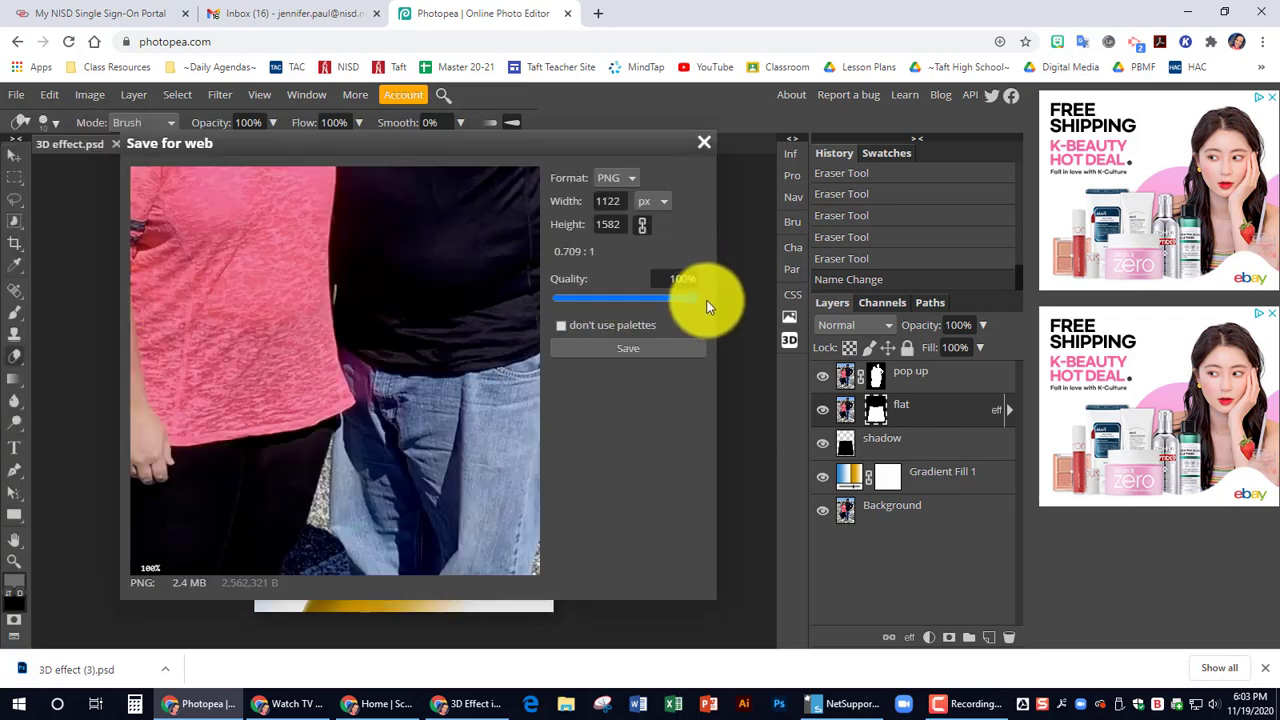
left_click(648, 349)
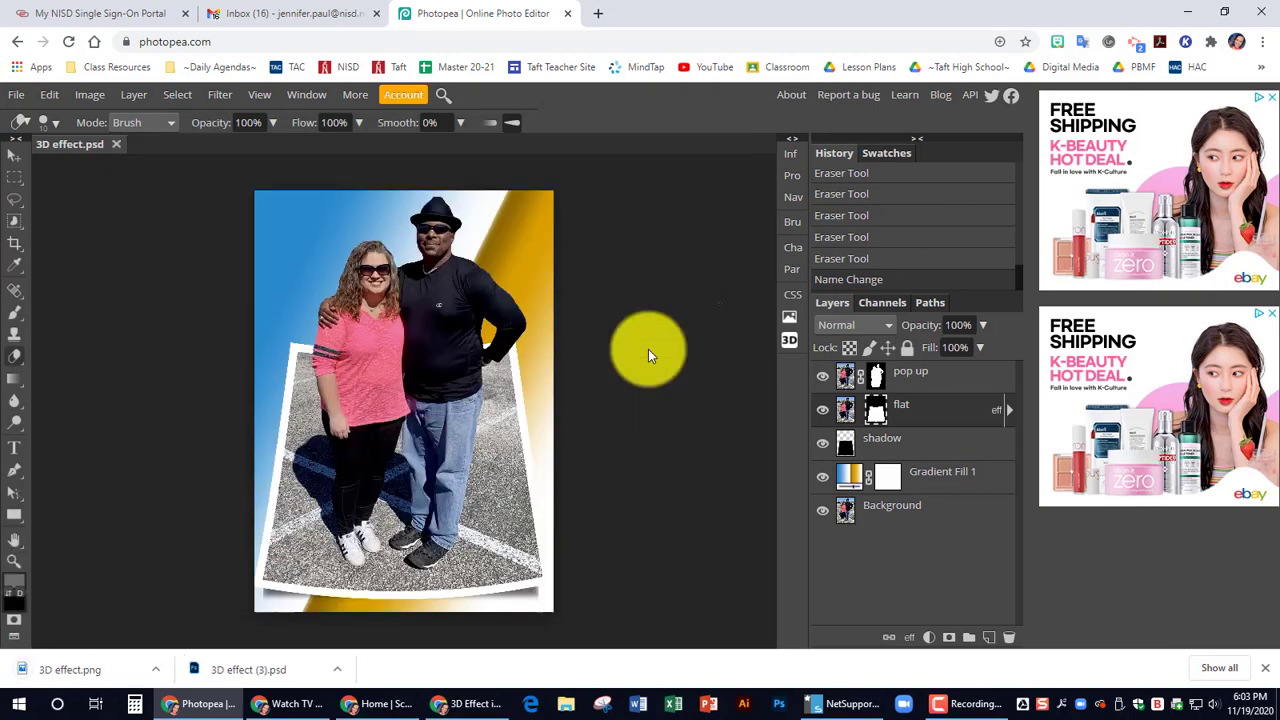
left_click(66, 672)
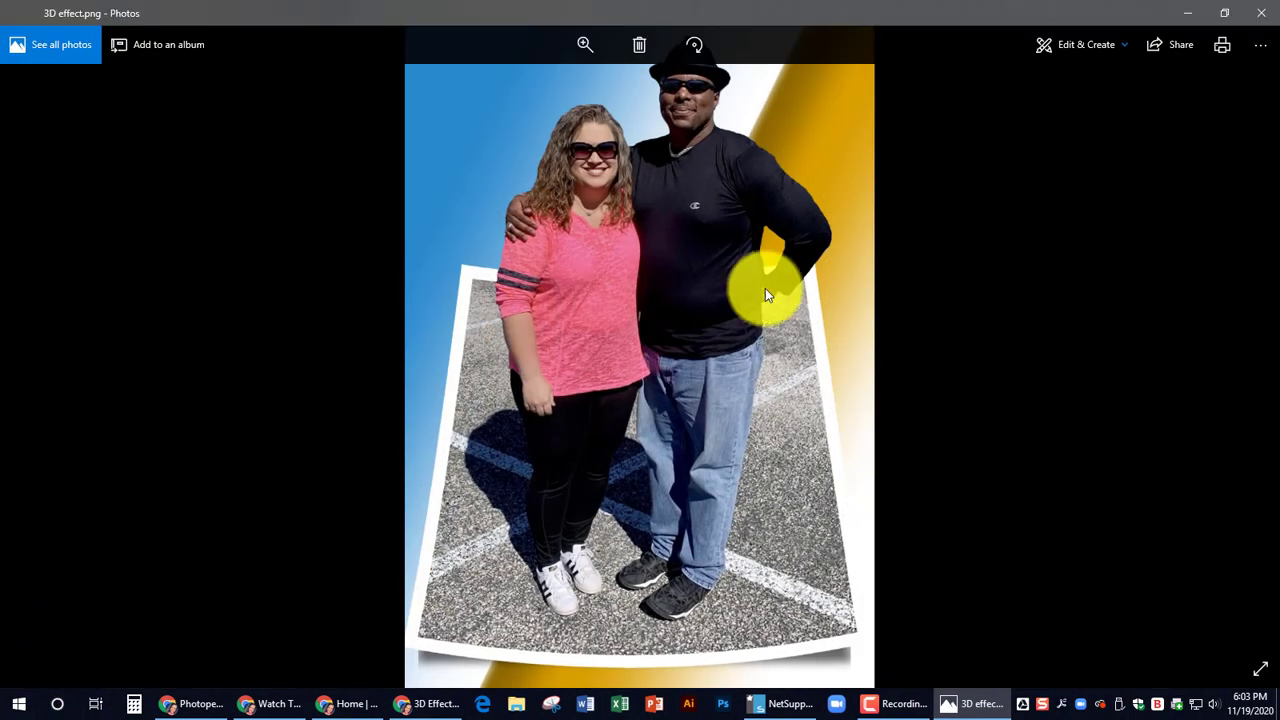